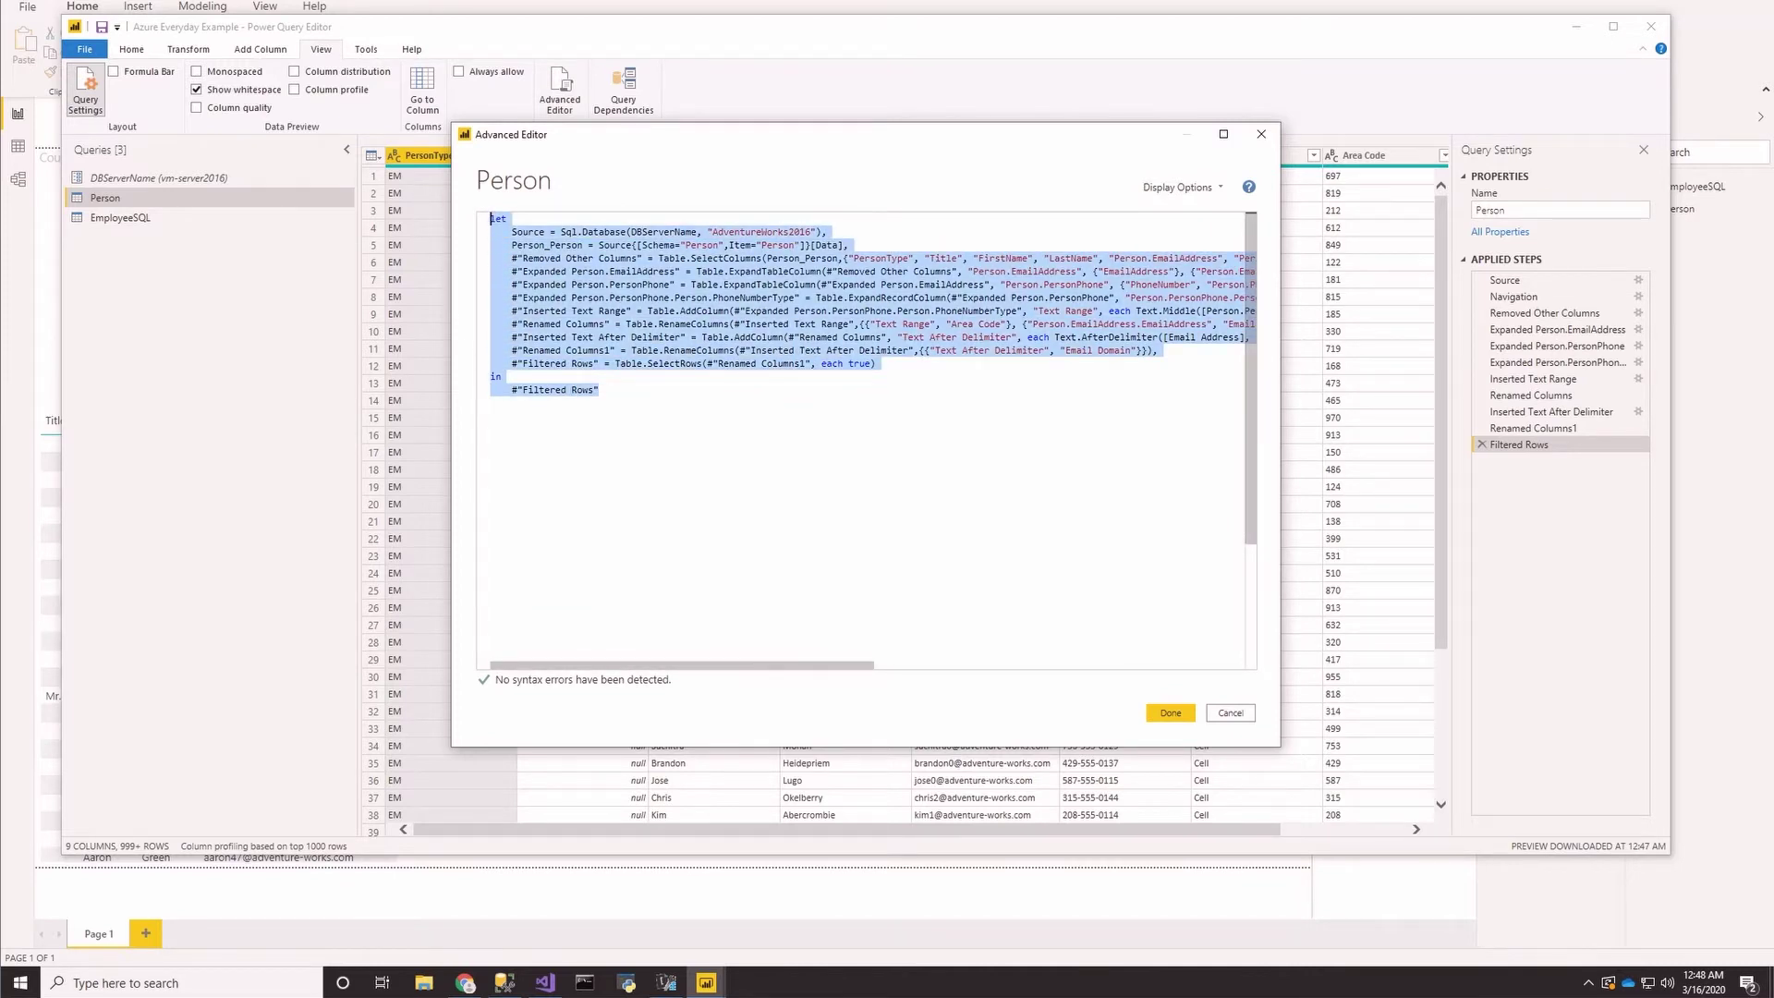
# Step: Switch to the Power BI service in the browser and create a new dataflow whose new entity starts from a blank query
pyautogui.click(1170, 713)
pyautogui.click(465, 982)
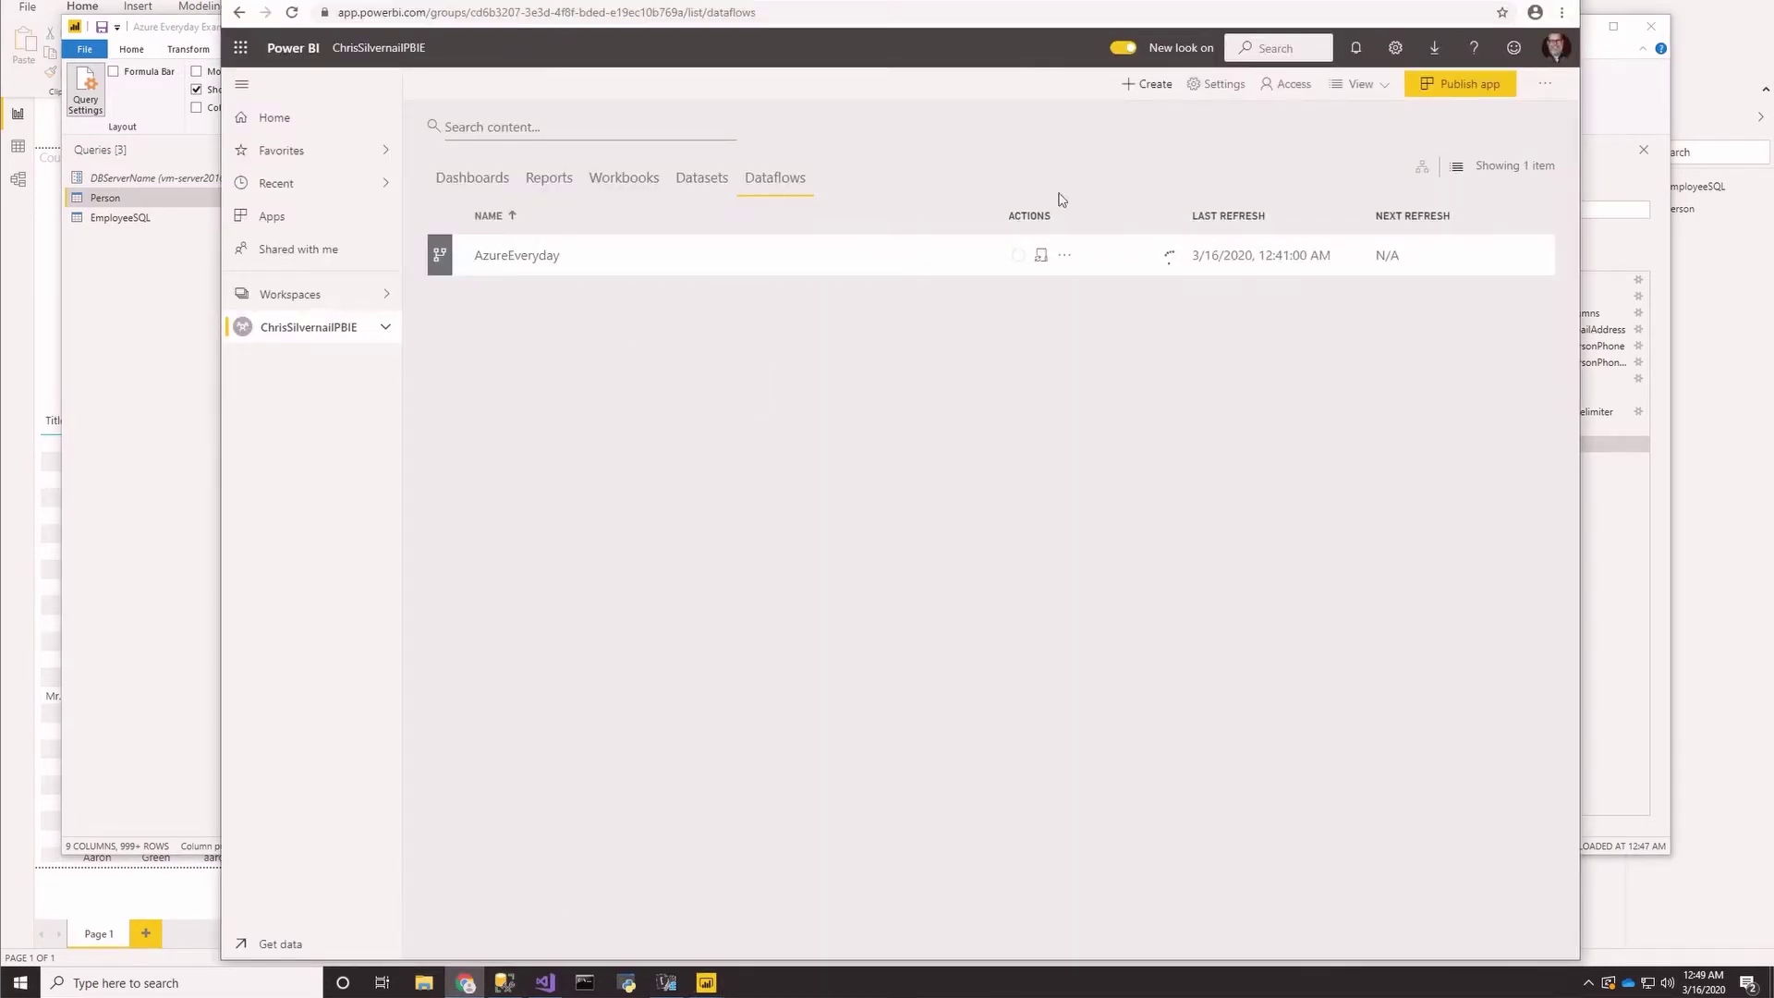
pyautogui.click(1138, 93)
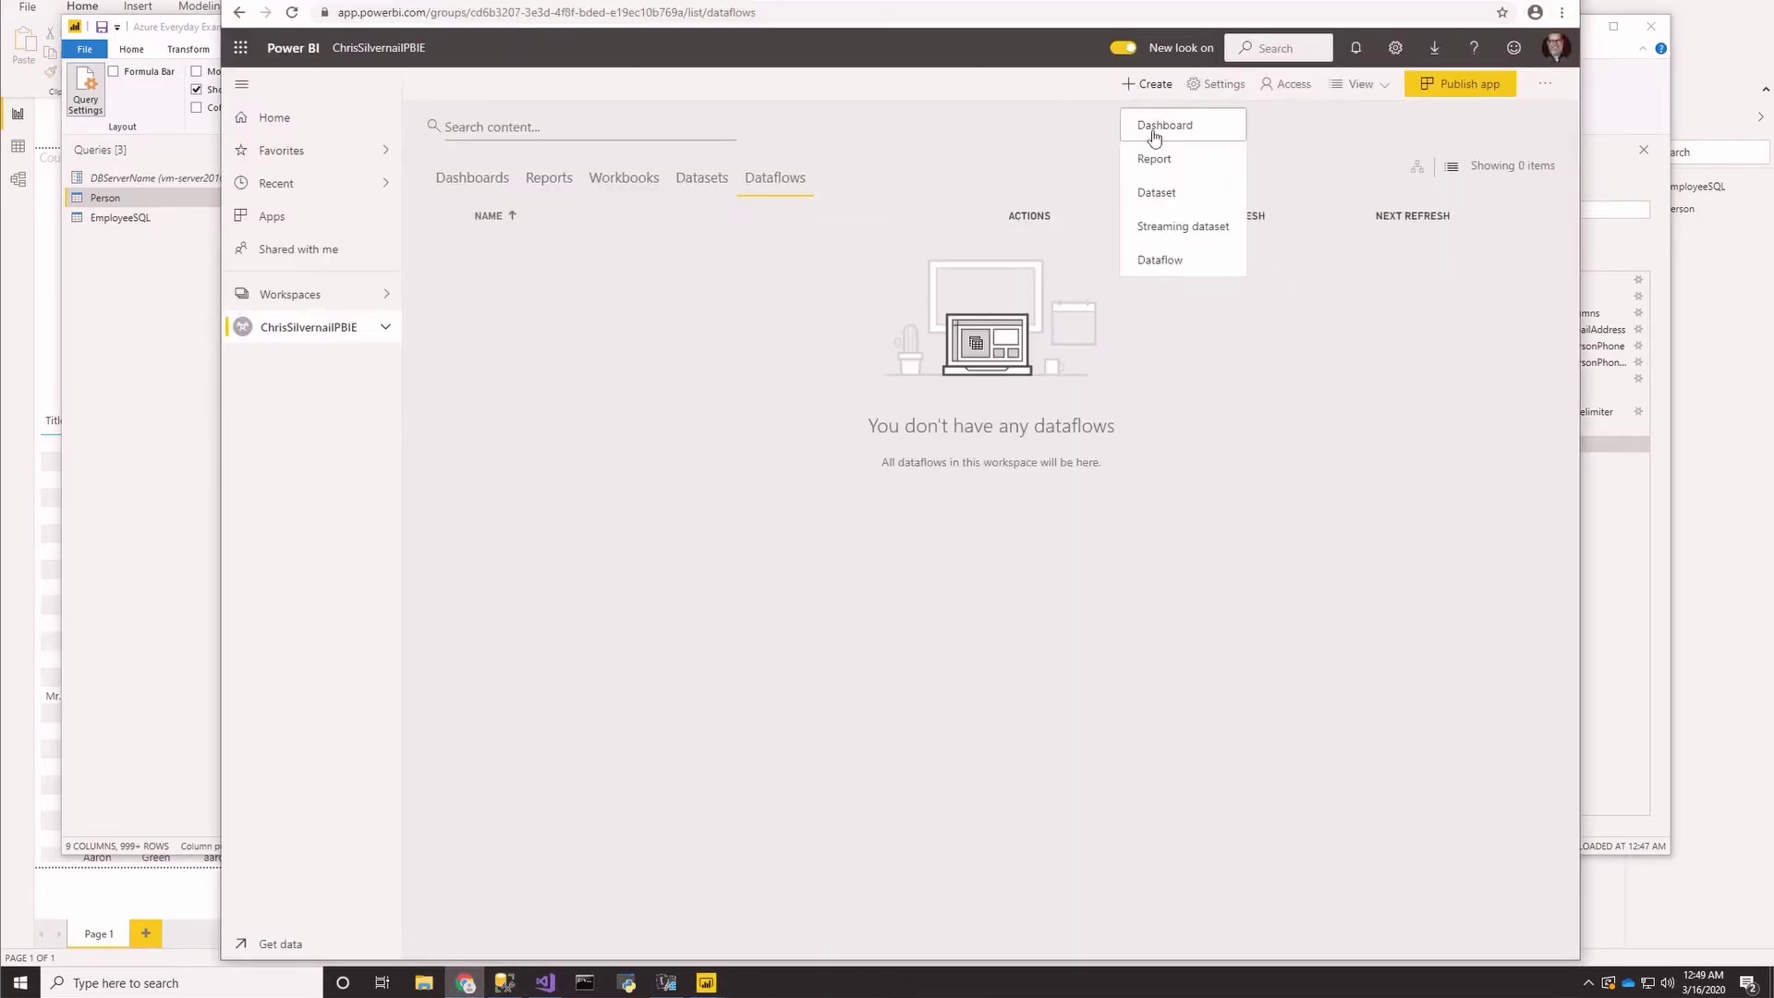
pyautogui.click(1159, 258)
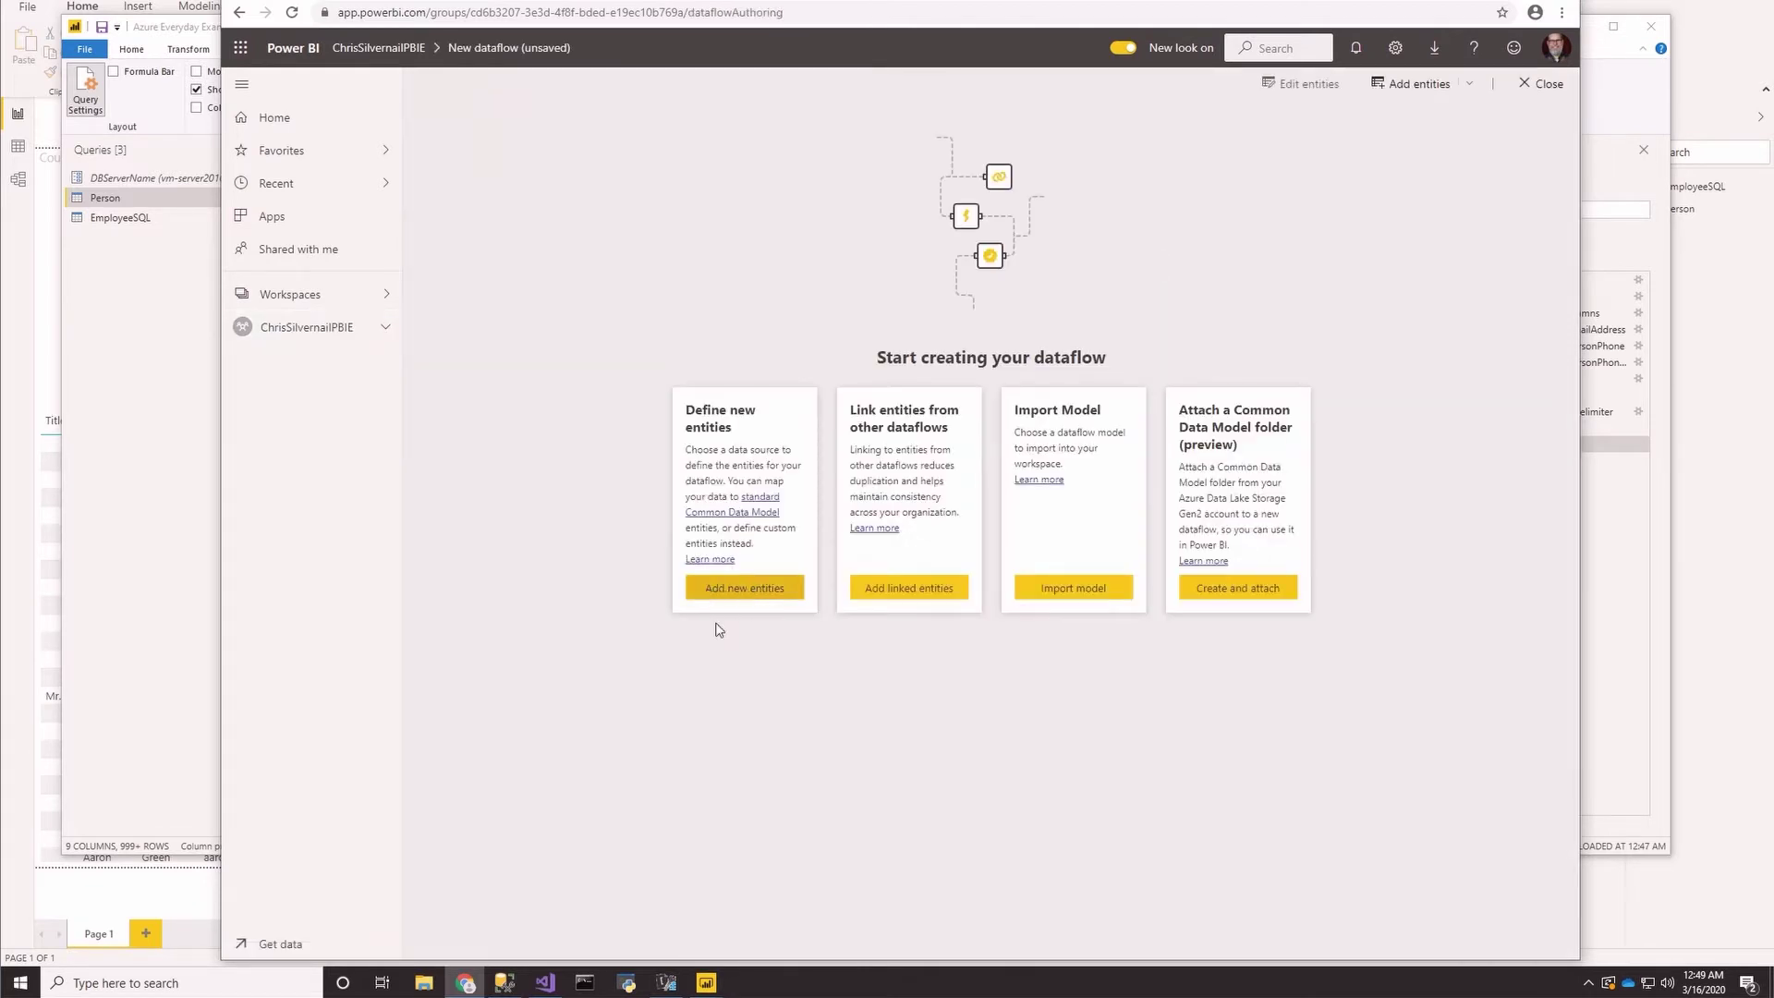
pyautogui.click(736, 595)
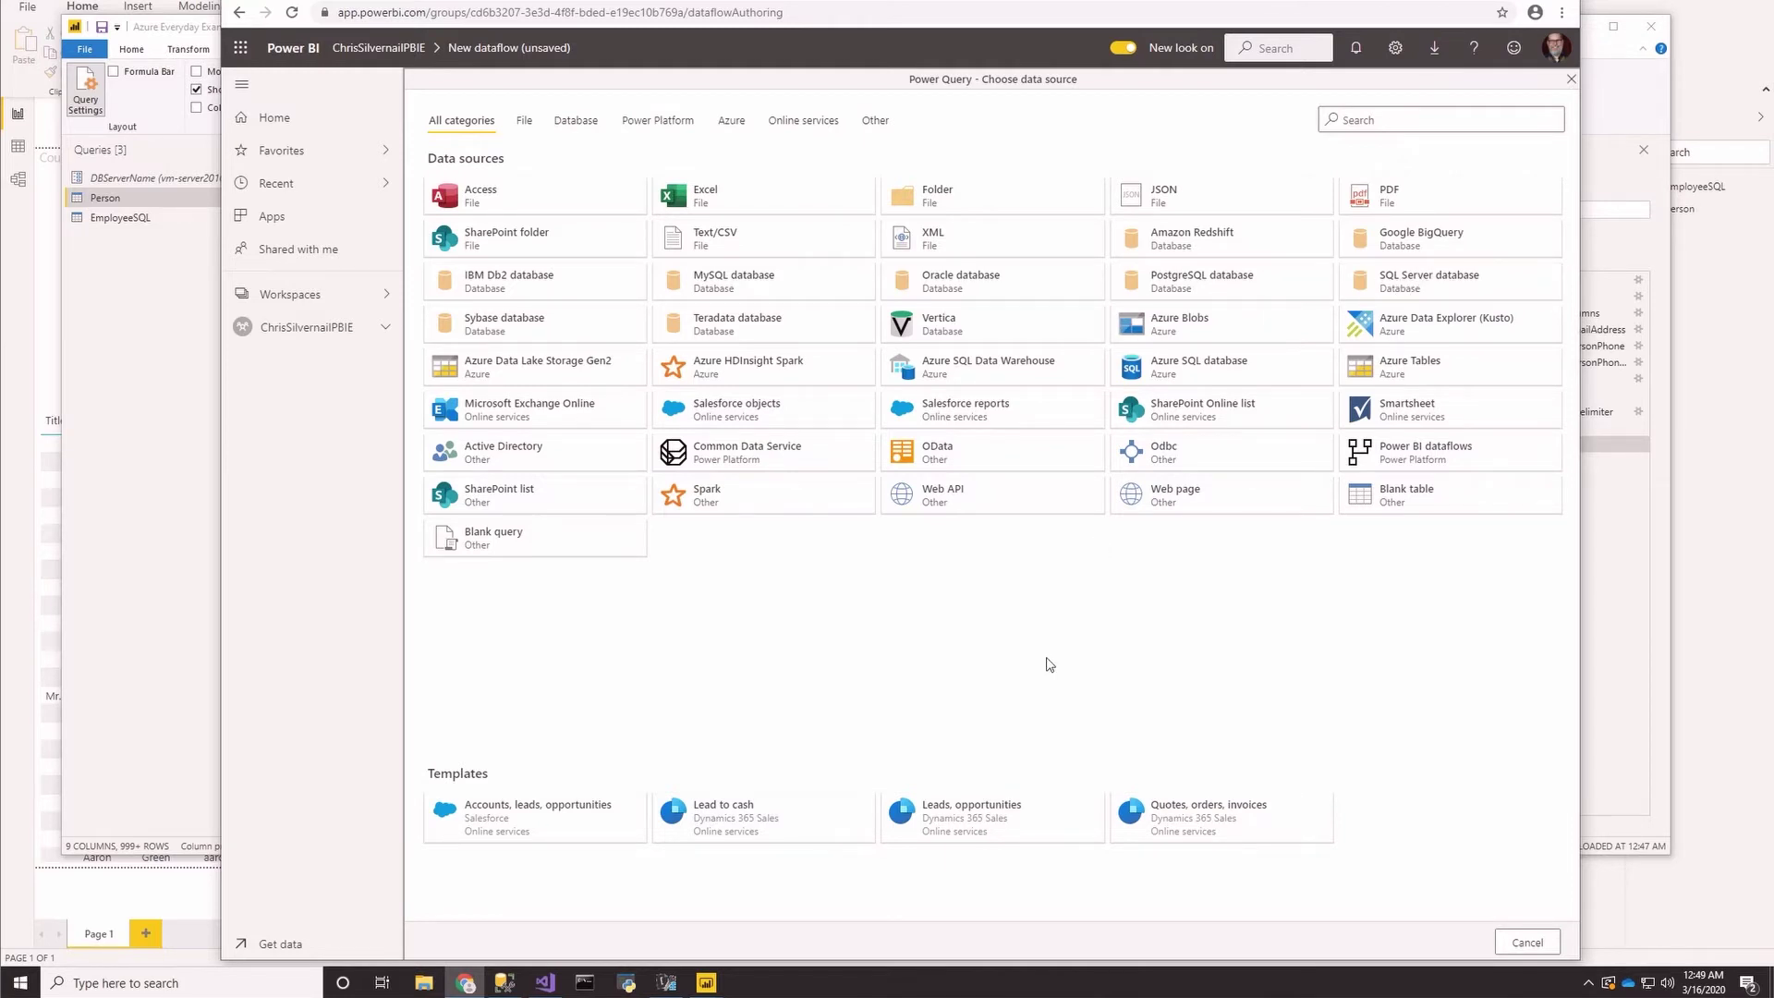
pyautogui.click(535, 543)
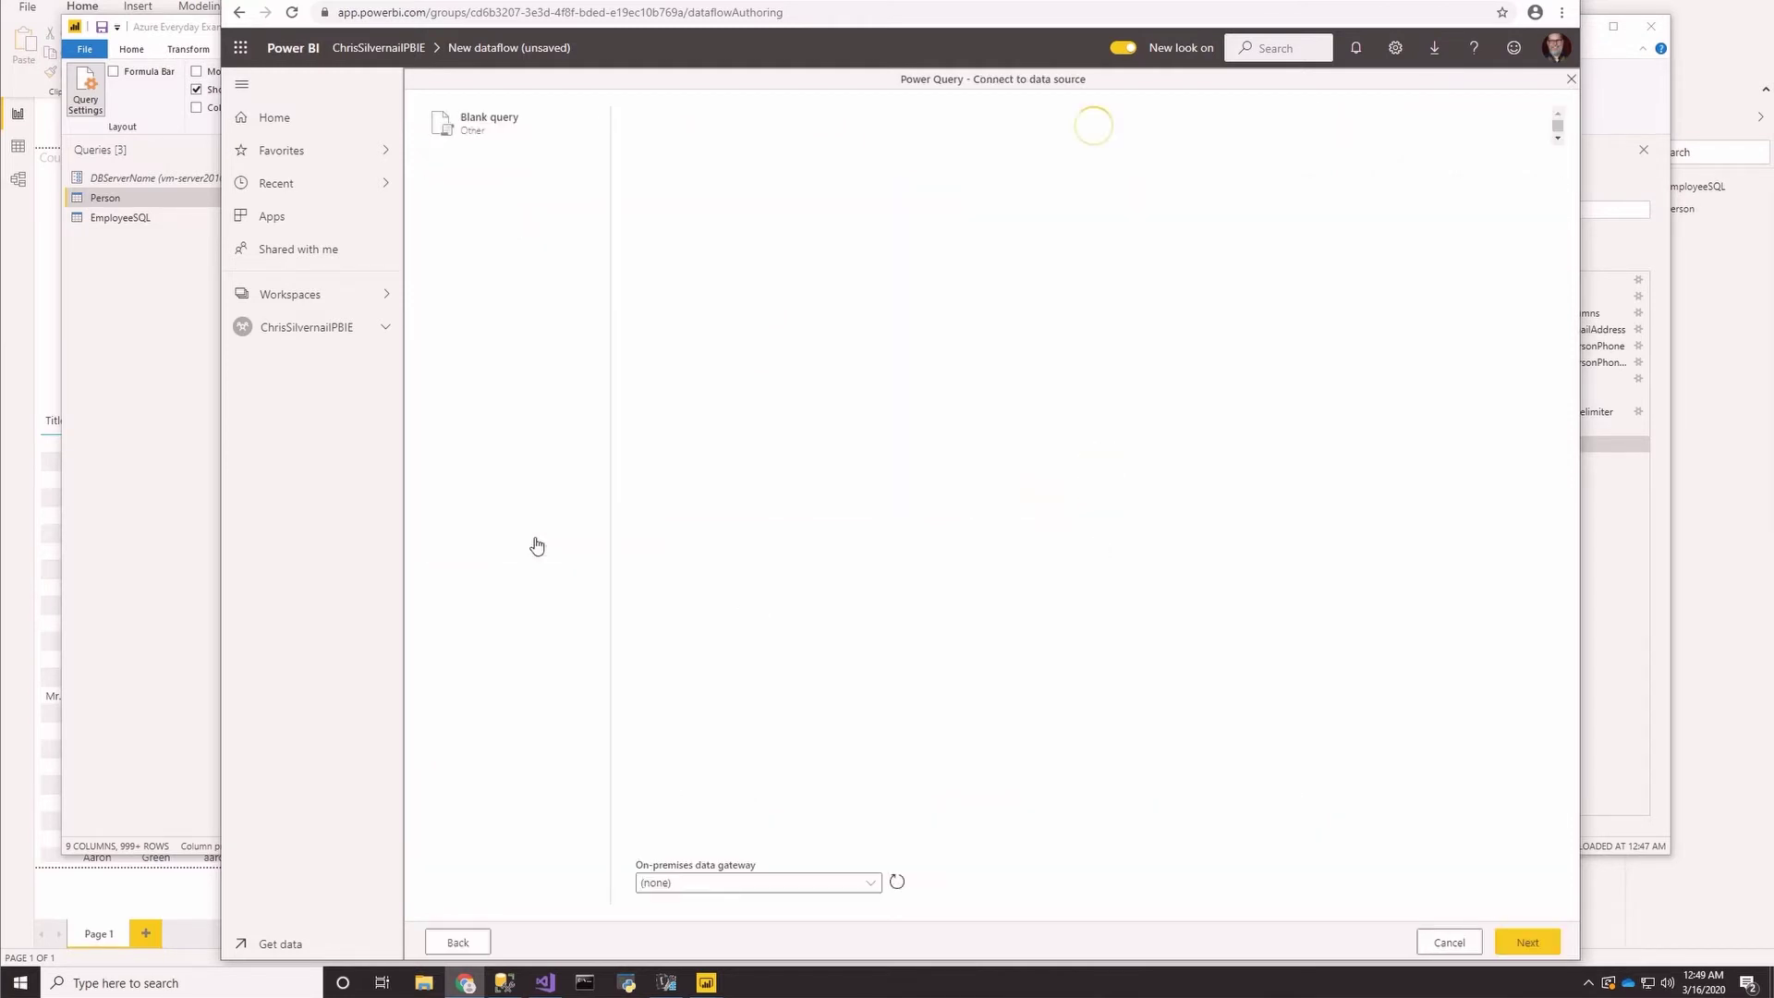
# Step: Replace the blank query's code with the copied Person M code and load it through the admin on-premises data gateway
pyautogui.hotkey('ctrl', 'a')
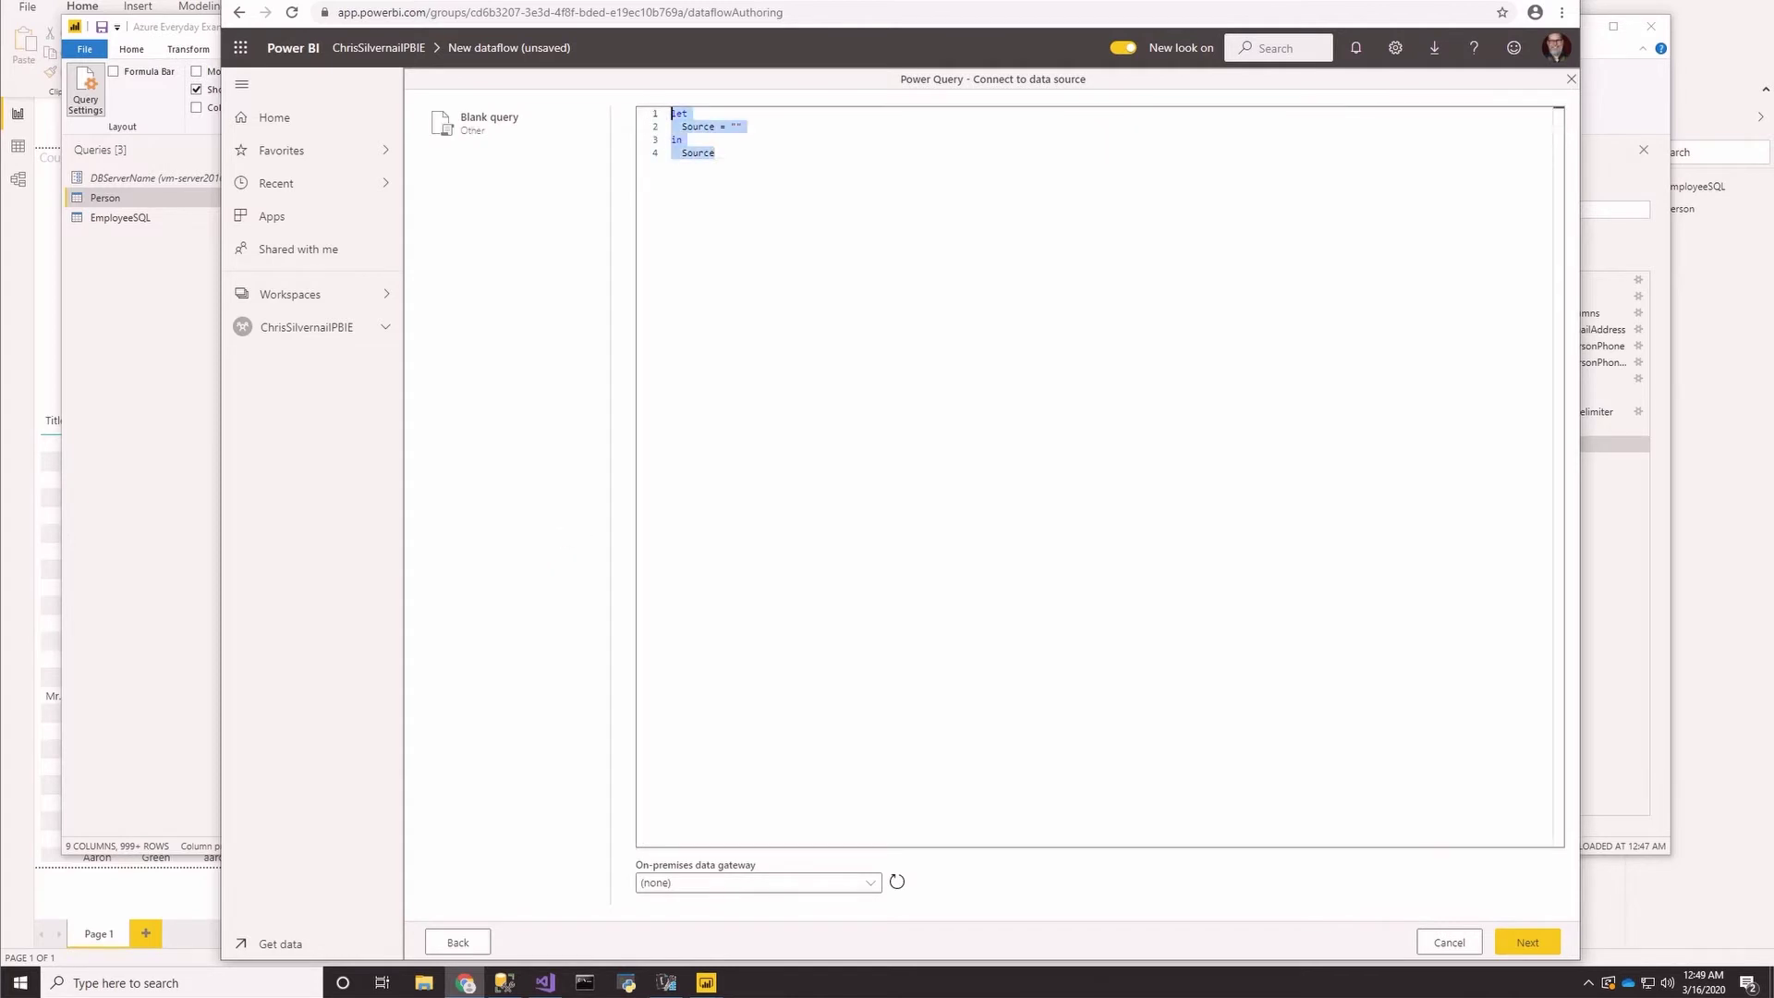
pyautogui.press('Delete')
pyautogui.write('let     Source = Sql.Database(DBServerName, "AdventureWorks2016"),     Person_Person = Source{[Schema="Person",Item="Person"]}[Data],     #"Removed Other Columns" = Table.SelectColumns(Person_Person,{"PersonType", "Title", "FirstName", "LastName", "Person.EmailAddress", "Person.PersonPhone"}),     #"Expanded Person.EmailAddress" = Table.ExpandTableColumn(#"Removed Other Columns", "Person.EmailAddress", {"EmailAddress"}, {"Person.EmailAddress.EmailAddress"}),     #"Expanded Person.PersonPhone" = Table.ExpandTableColumn(#"Expanded Person.EmailAddress", "Person.PersonPhone", {"PhoneNumber", "Person.PhoneNumberType"}, {"Person.PersonPhone.PhoneNumber", "Person.PersonPhone.Person.PhoneNumberType"}),     #"Expanded Person.PersonPhone.Person.PhoneNumberType" = Table.ExpandRecordColumn(#"Expanded Person.PersonPhone", "Person.PersonPhone.Person.PhoneNumberType", {"Name"}, {"Person.PersonPhone.Person.PhoneNumberType.Name"}),     #"Inserted Text Range" = Table.AddColumn(#"Expanded Person.PersonPhone.Person.PhoneNumberType", "Text Range", each Text.Middle([Person.PersonPhone.PhoneNumber], 0, 3), type text),     #"Renamed Columns" = Table.RenameColumns(#"Inserted Text Range",{{"Text Range", "Area Code"}, {"Person.EmailAddress.EmailAddress", "Email Address"}, {"Person.PersonPhone.PhoneNumber", "Phone Number"}, {"Person.PersonPhone.Person.PhoneNumberType.Name", "Phone Type"}}),     #"Inserted Text After Delimiter" = Table.AddColumn(#"Renamed Columns", "Text After Delimiter", each Text.AfterDelimiter([Email Address], "@"), type text),     #"Renamed Columns1" = Table.RenameColumns(#"Inserted Text After Delimiter",{{"Text After Delimiter", "Email Domain"}}),     #"Filtered Rows" = Table.SelectRows(#"Renamed Columns1", each true) in     #"Filtered Rows"')
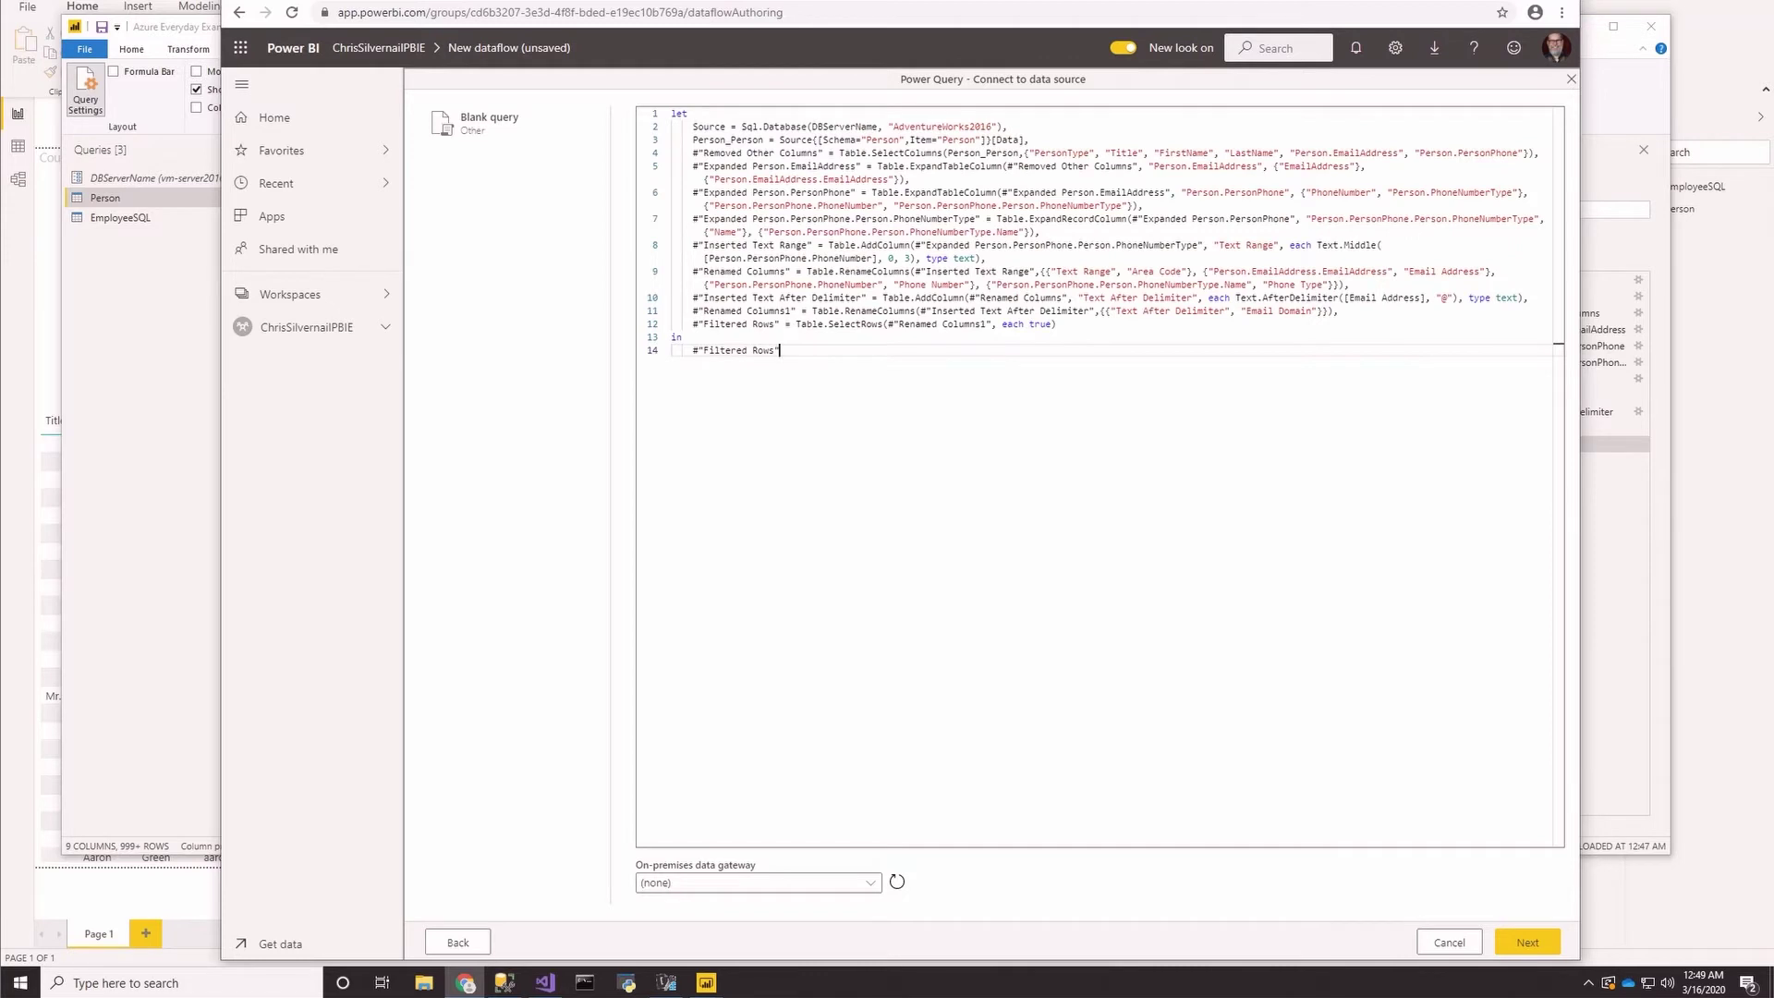
pyautogui.click(860, 885)
pyautogui.click(721, 924)
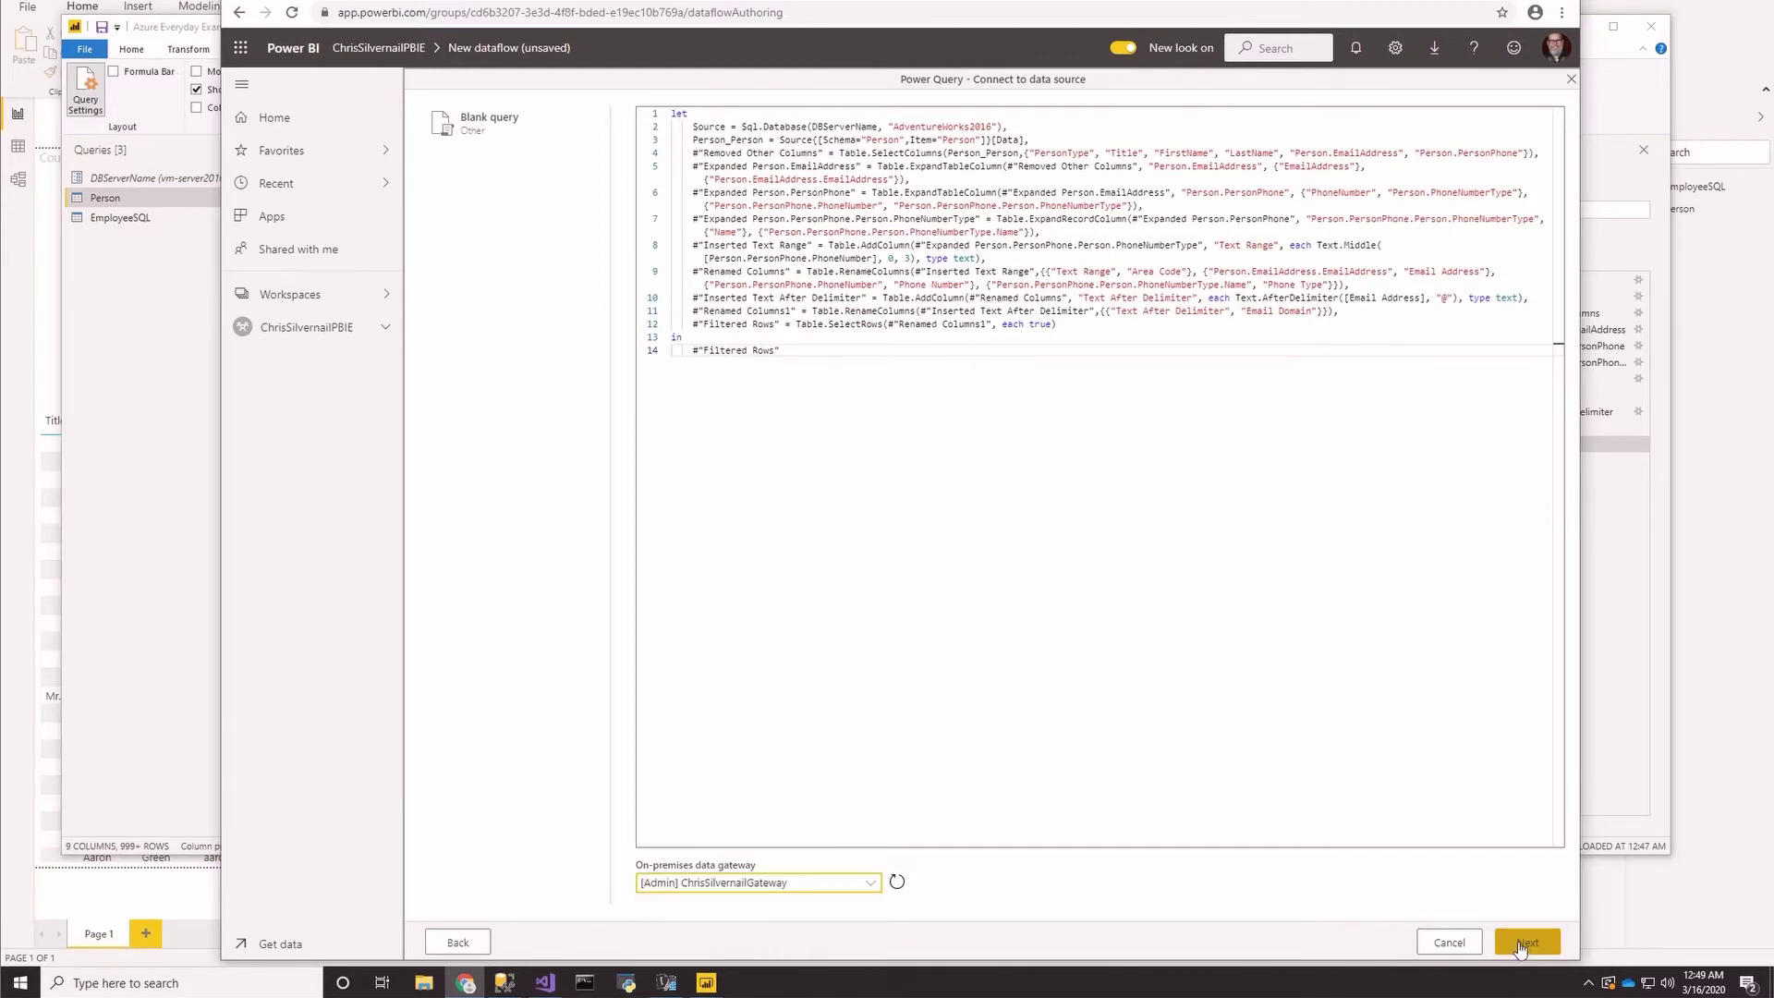
pyautogui.click(1526, 941)
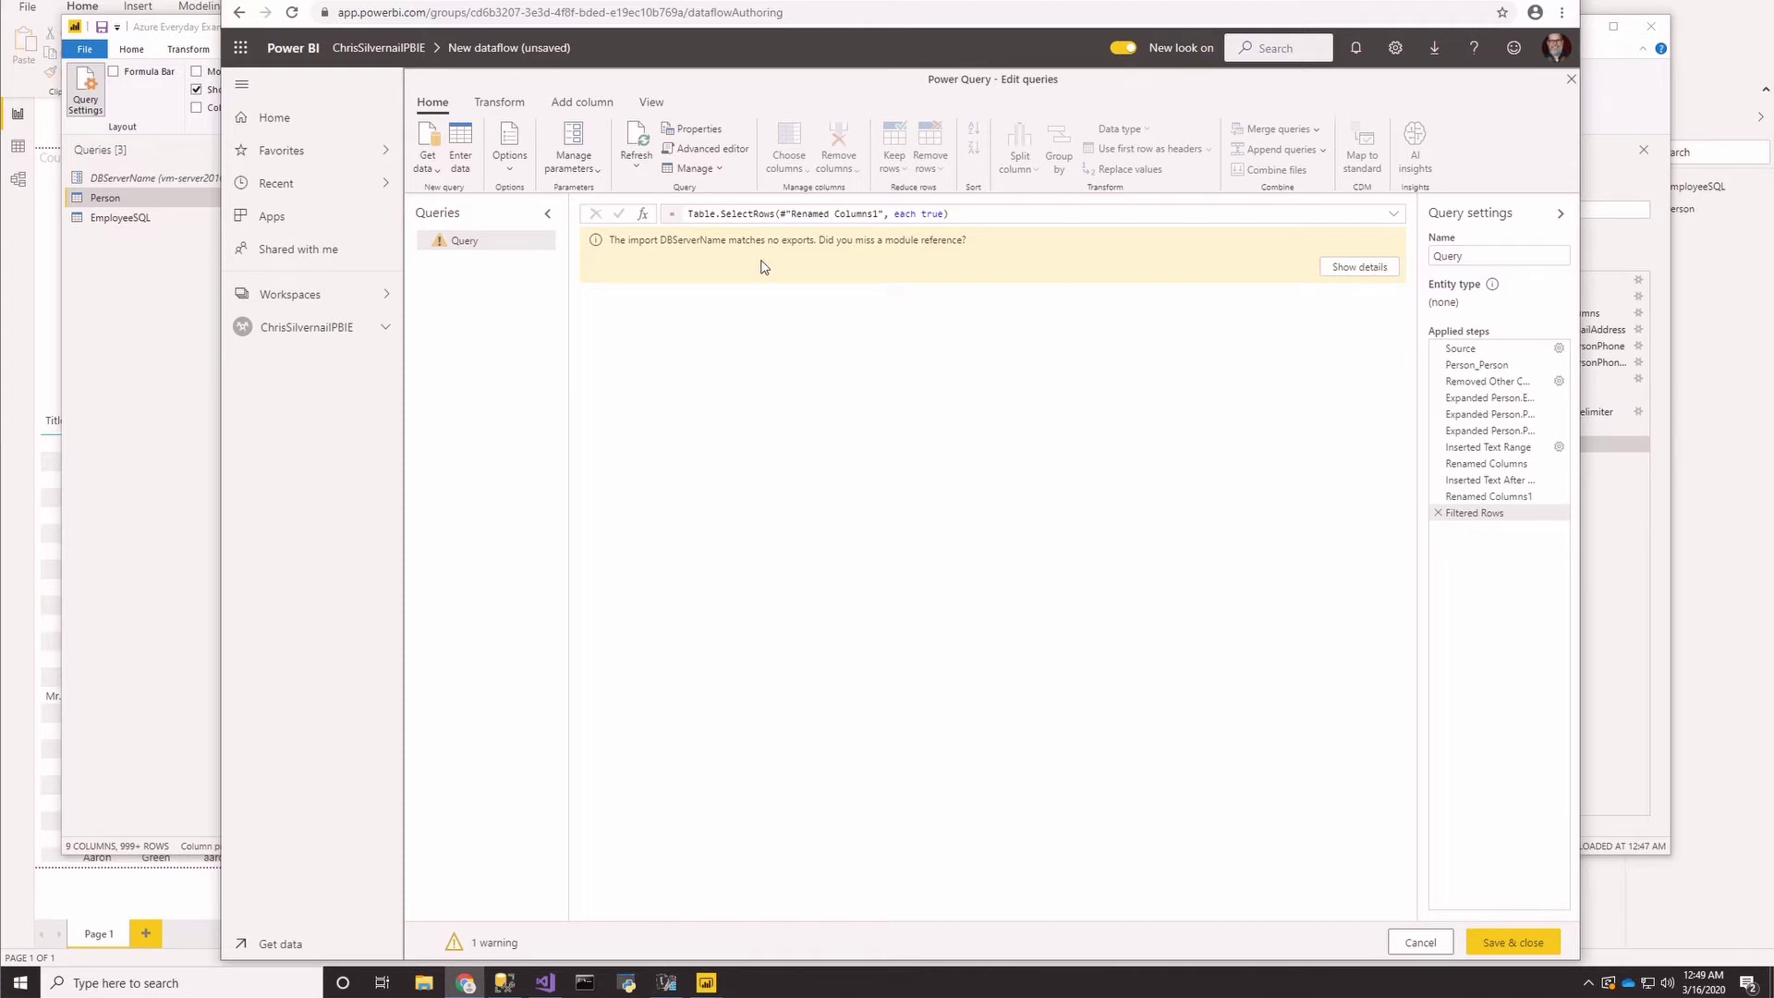
# Step: Check the DBServerName reference in the Source line of the query's M code, leaving the code unedited
pyautogui.click(651, 103)
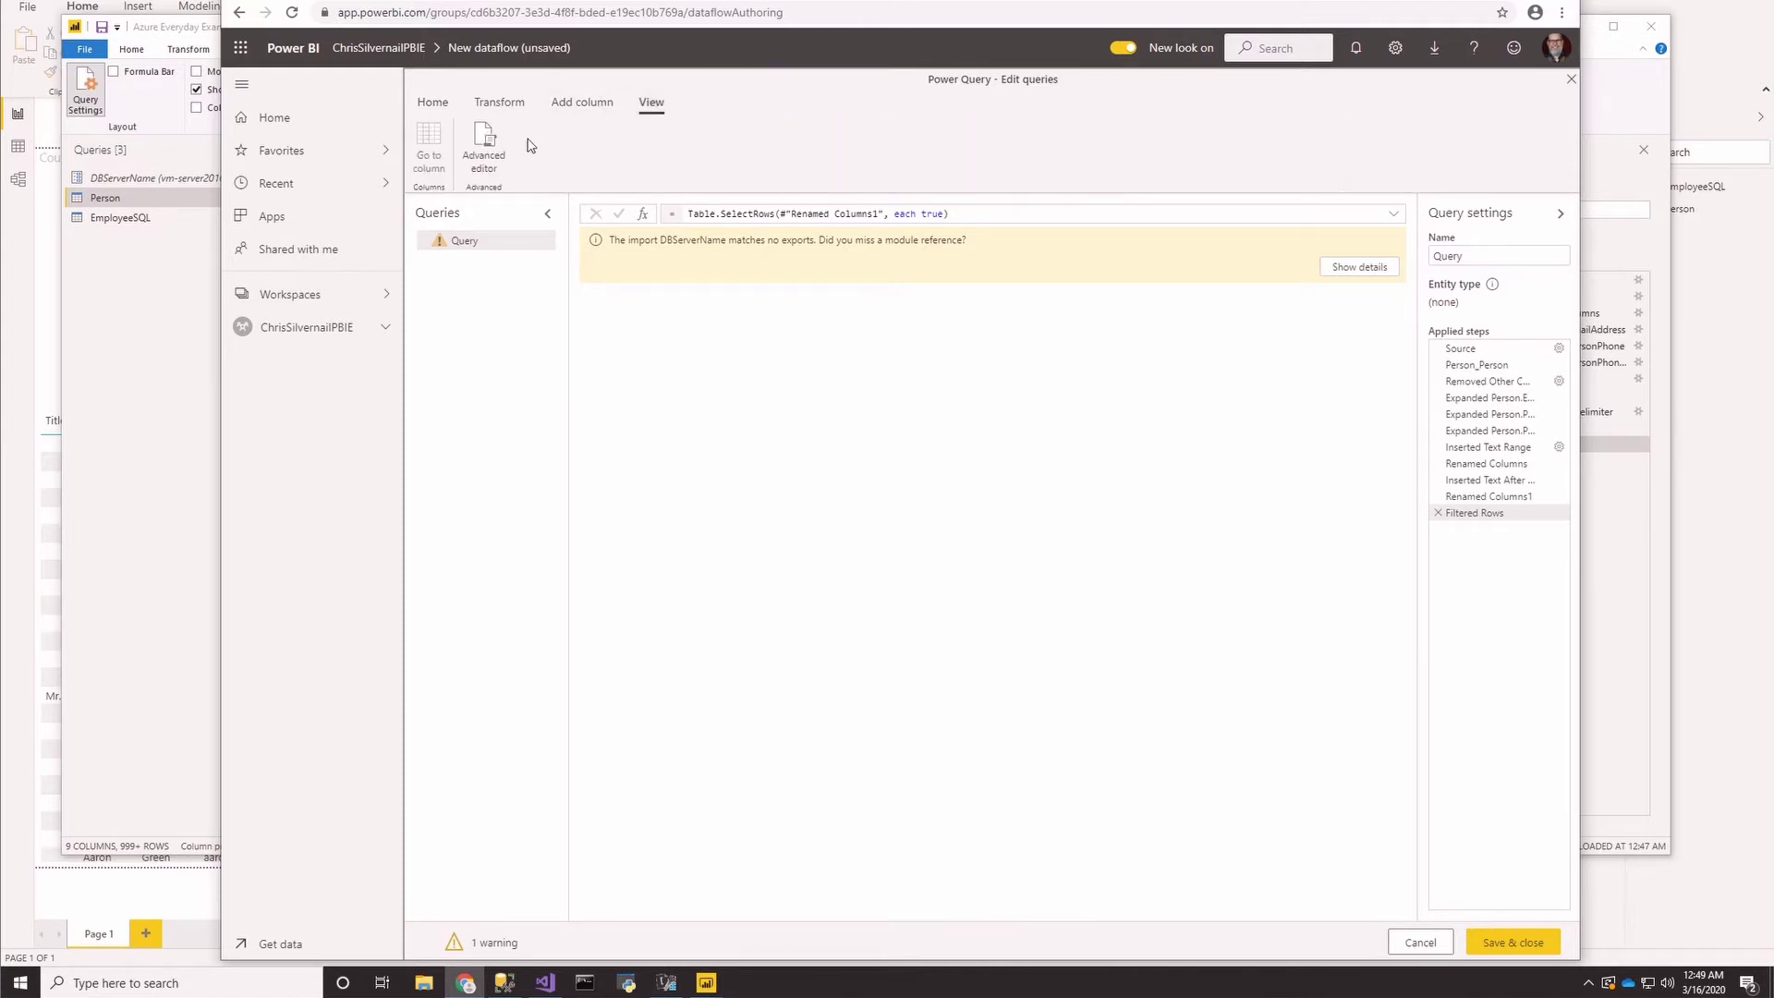
pyautogui.click(484, 148)
pyautogui.moveTo(712, 240); pyautogui.dragTo(774, 240)
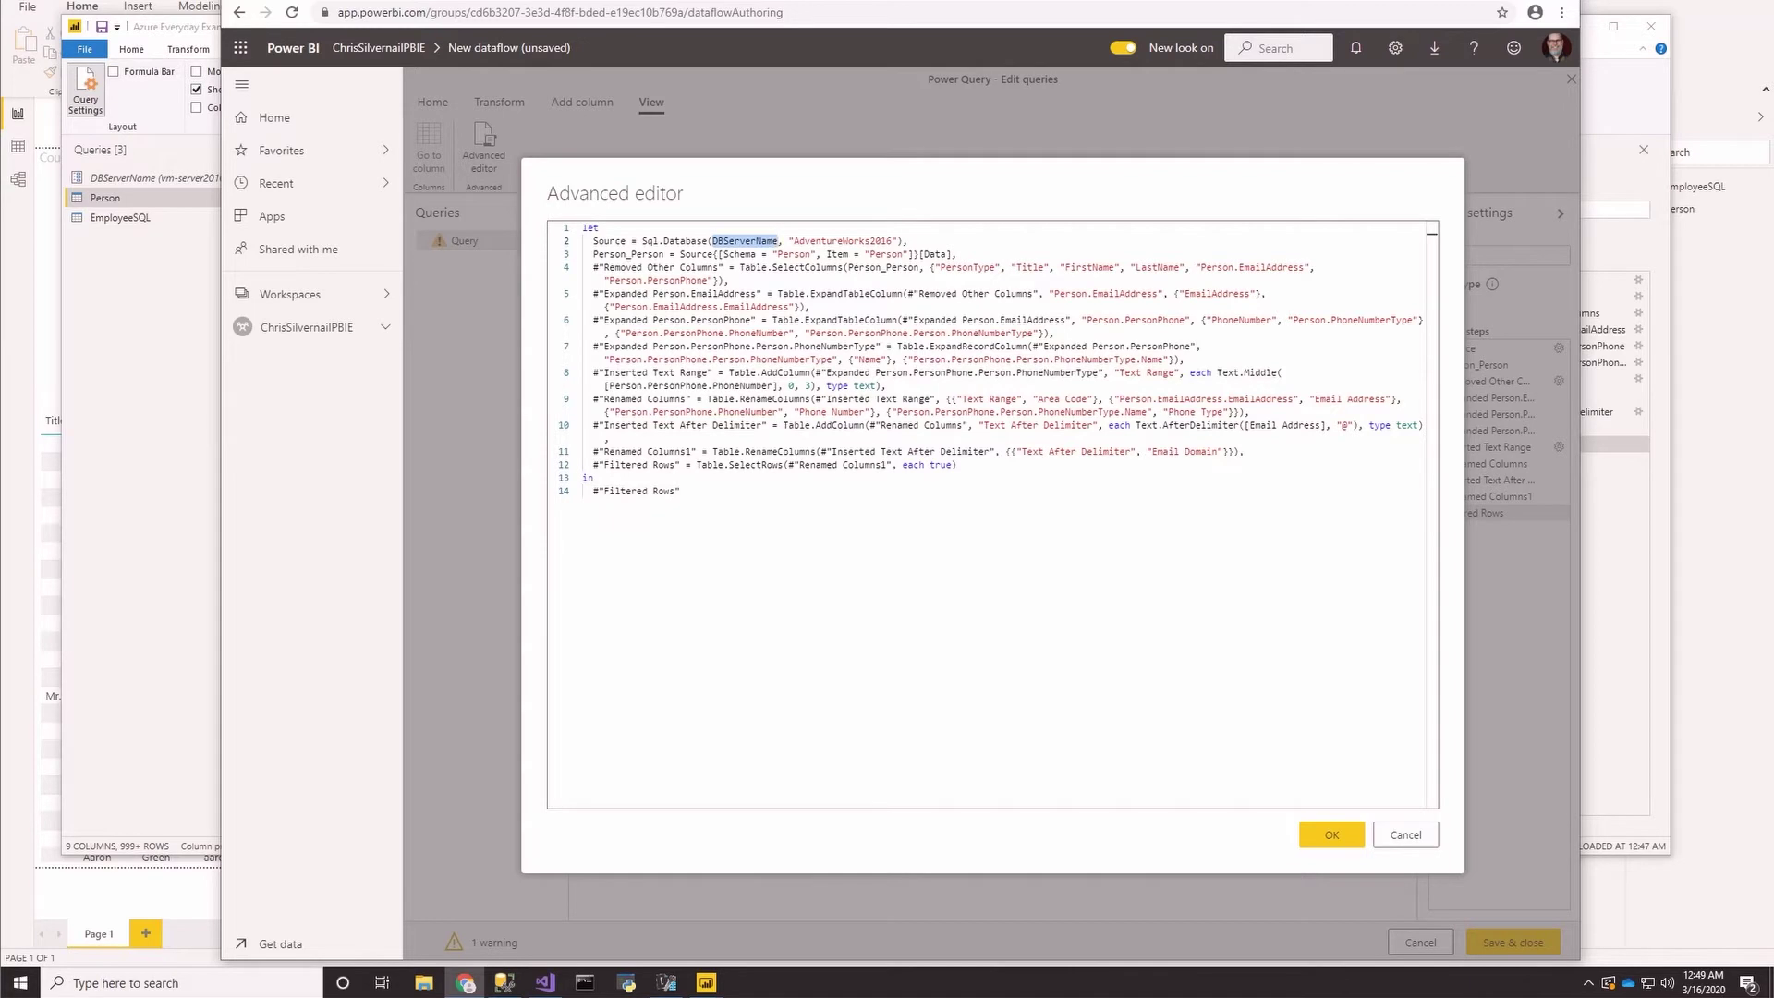
pyautogui.click(1406, 836)
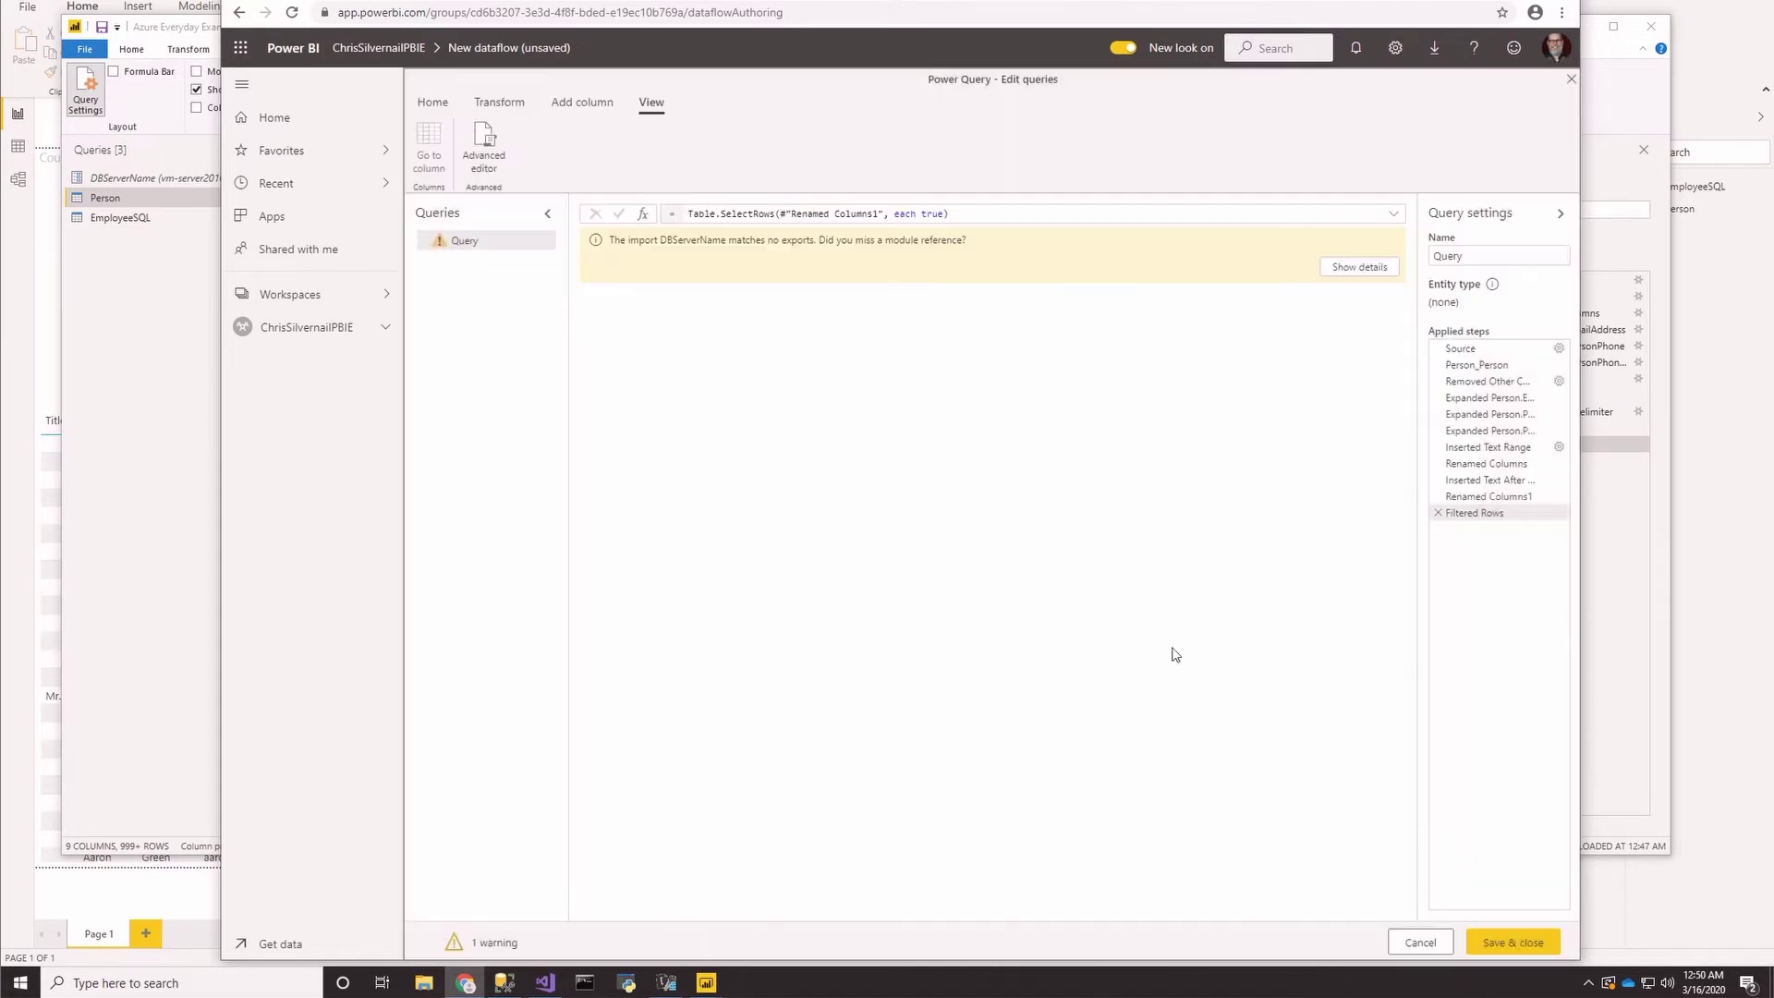
# Step: Define a new parameter named DBServerName with type Text and current value vm-server2016
pyautogui.click(500, 104)
pyautogui.click(433, 103)
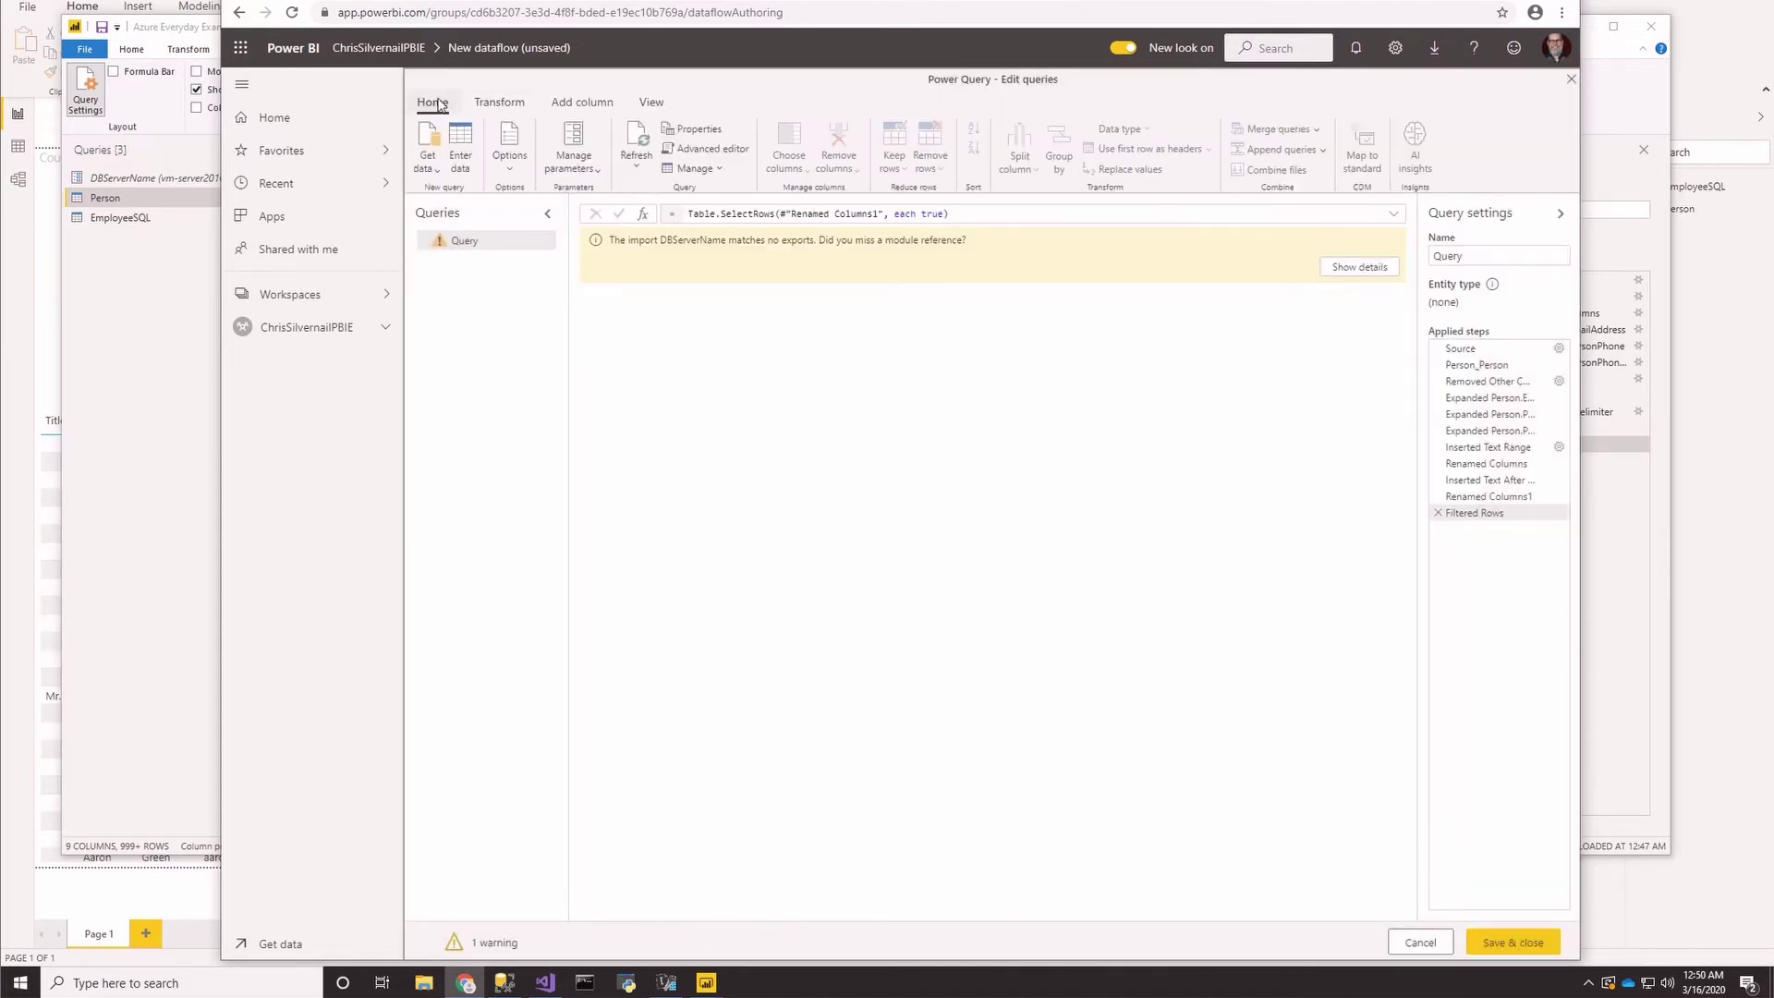
pyautogui.click(572, 169)
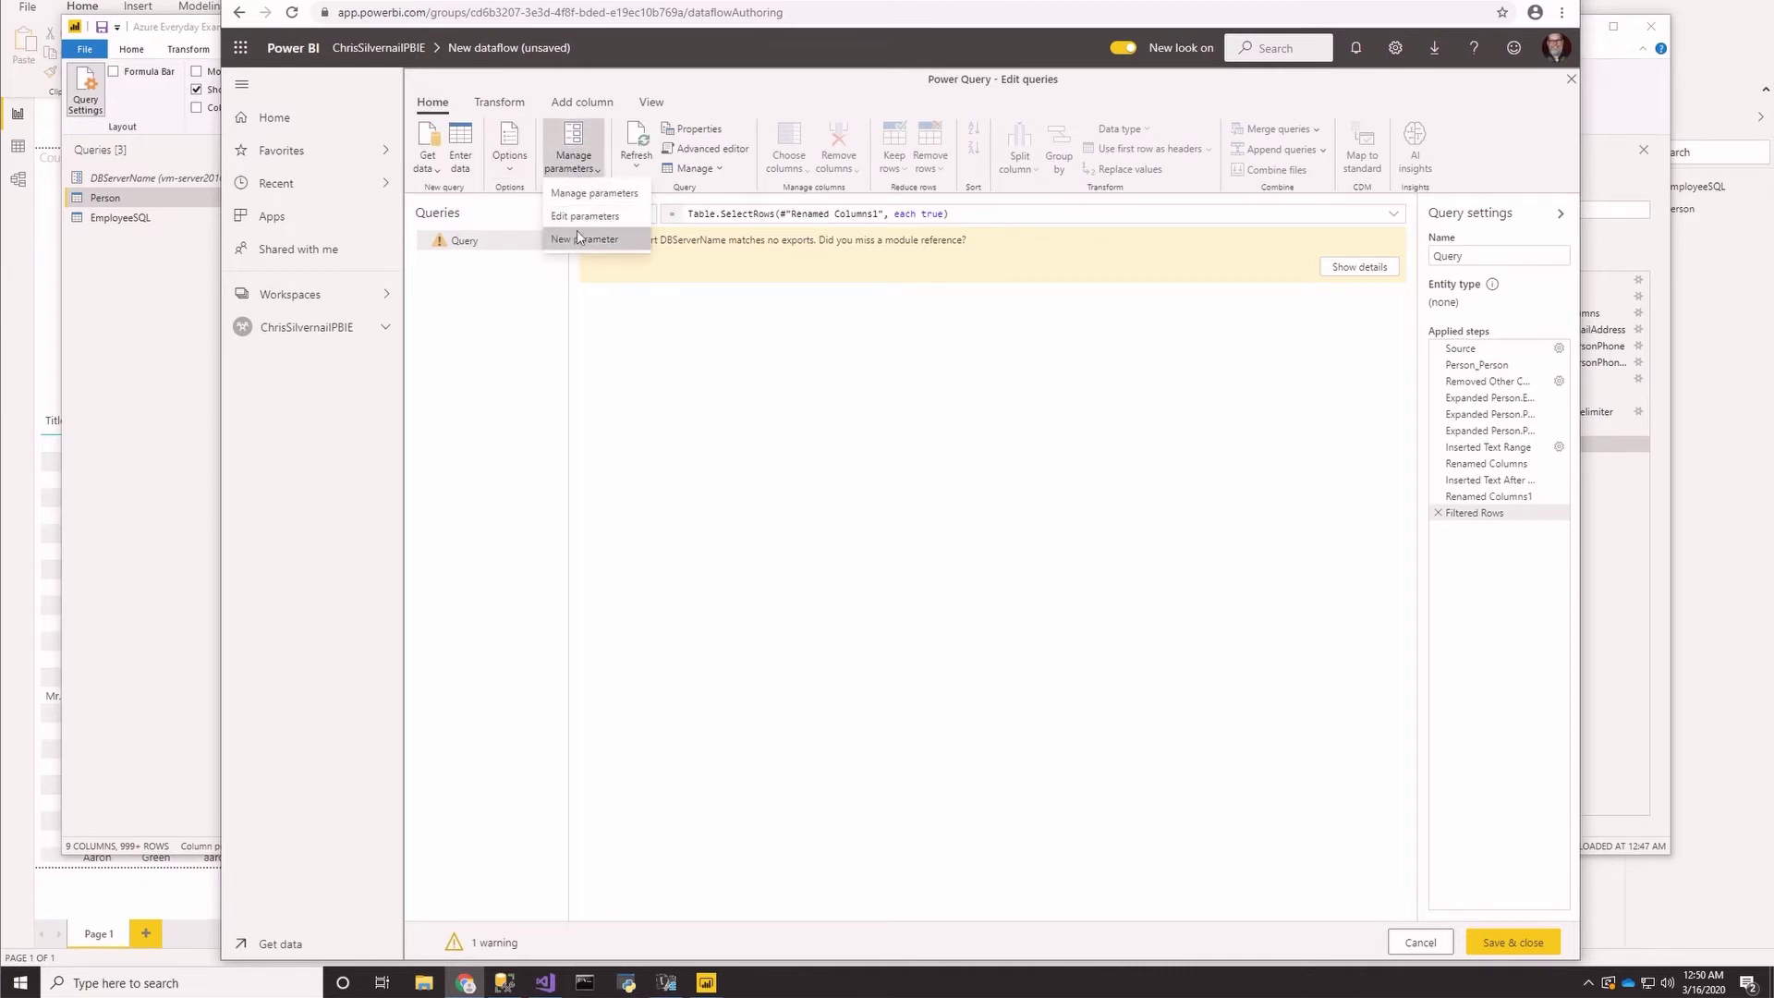
pyautogui.click(578, 238)
pyautogui.tripleClick(961, 326)
pyautogui.write('DBServerName')
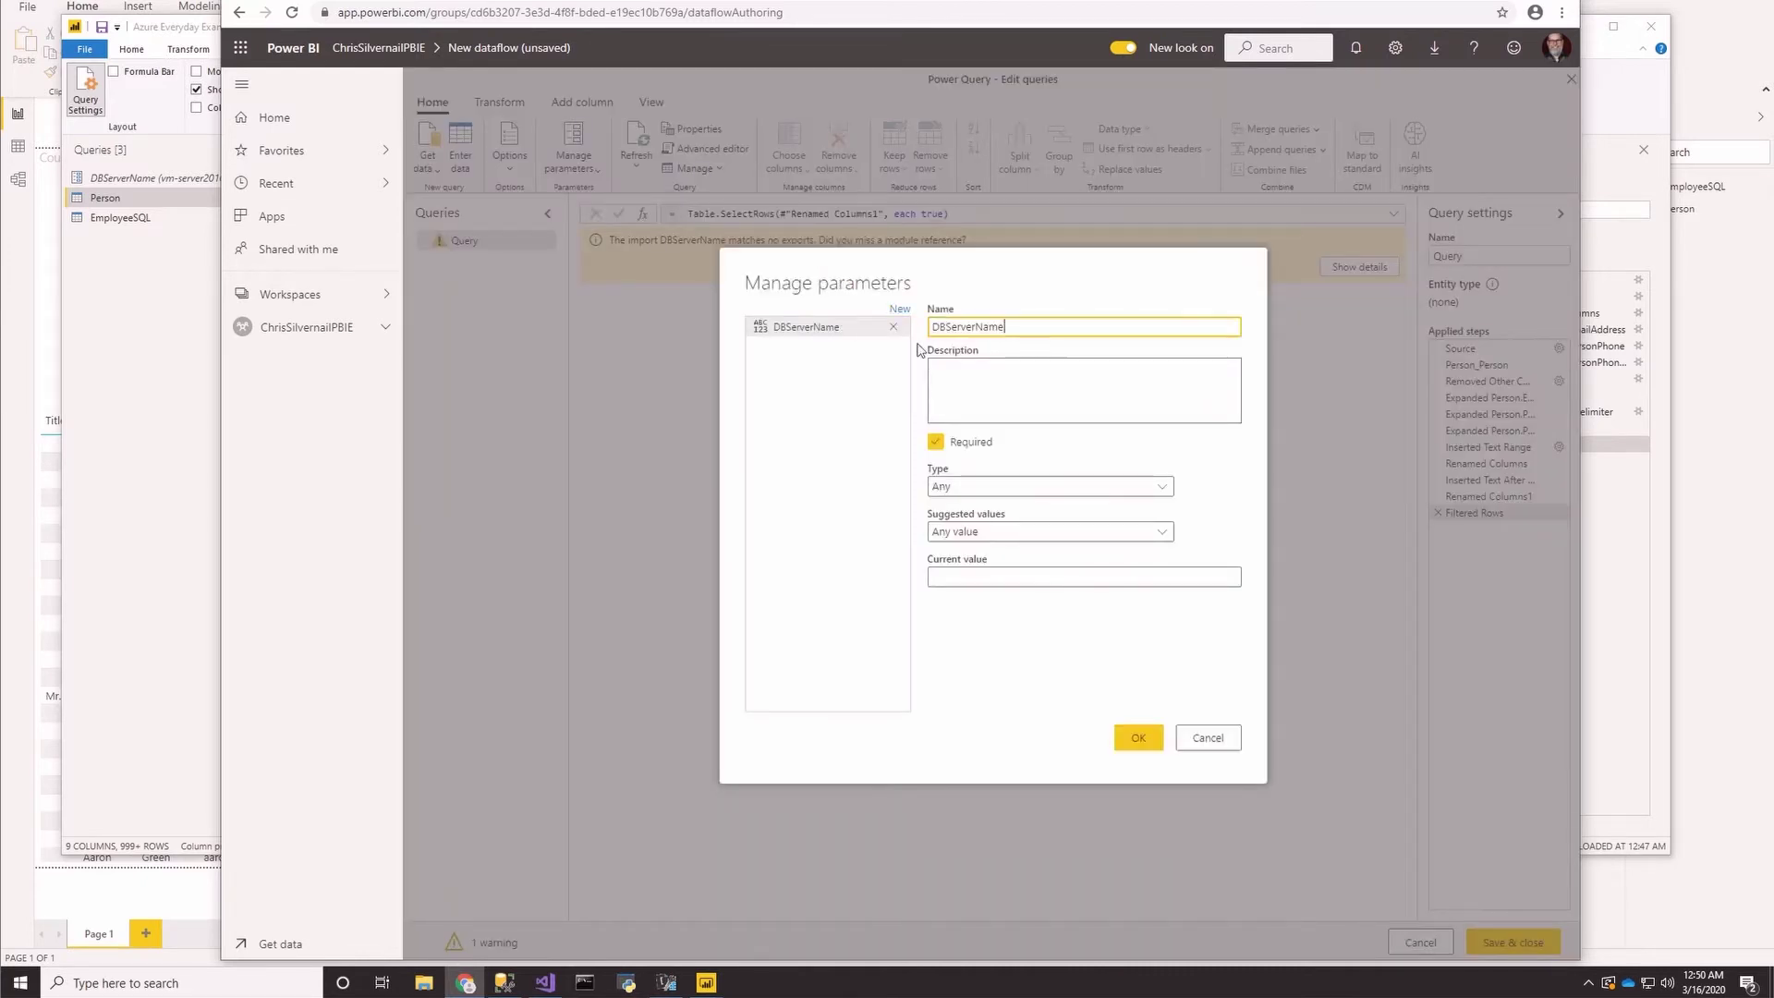
pyautogui.click(943, 487)
pyautogui.click(952, 652)
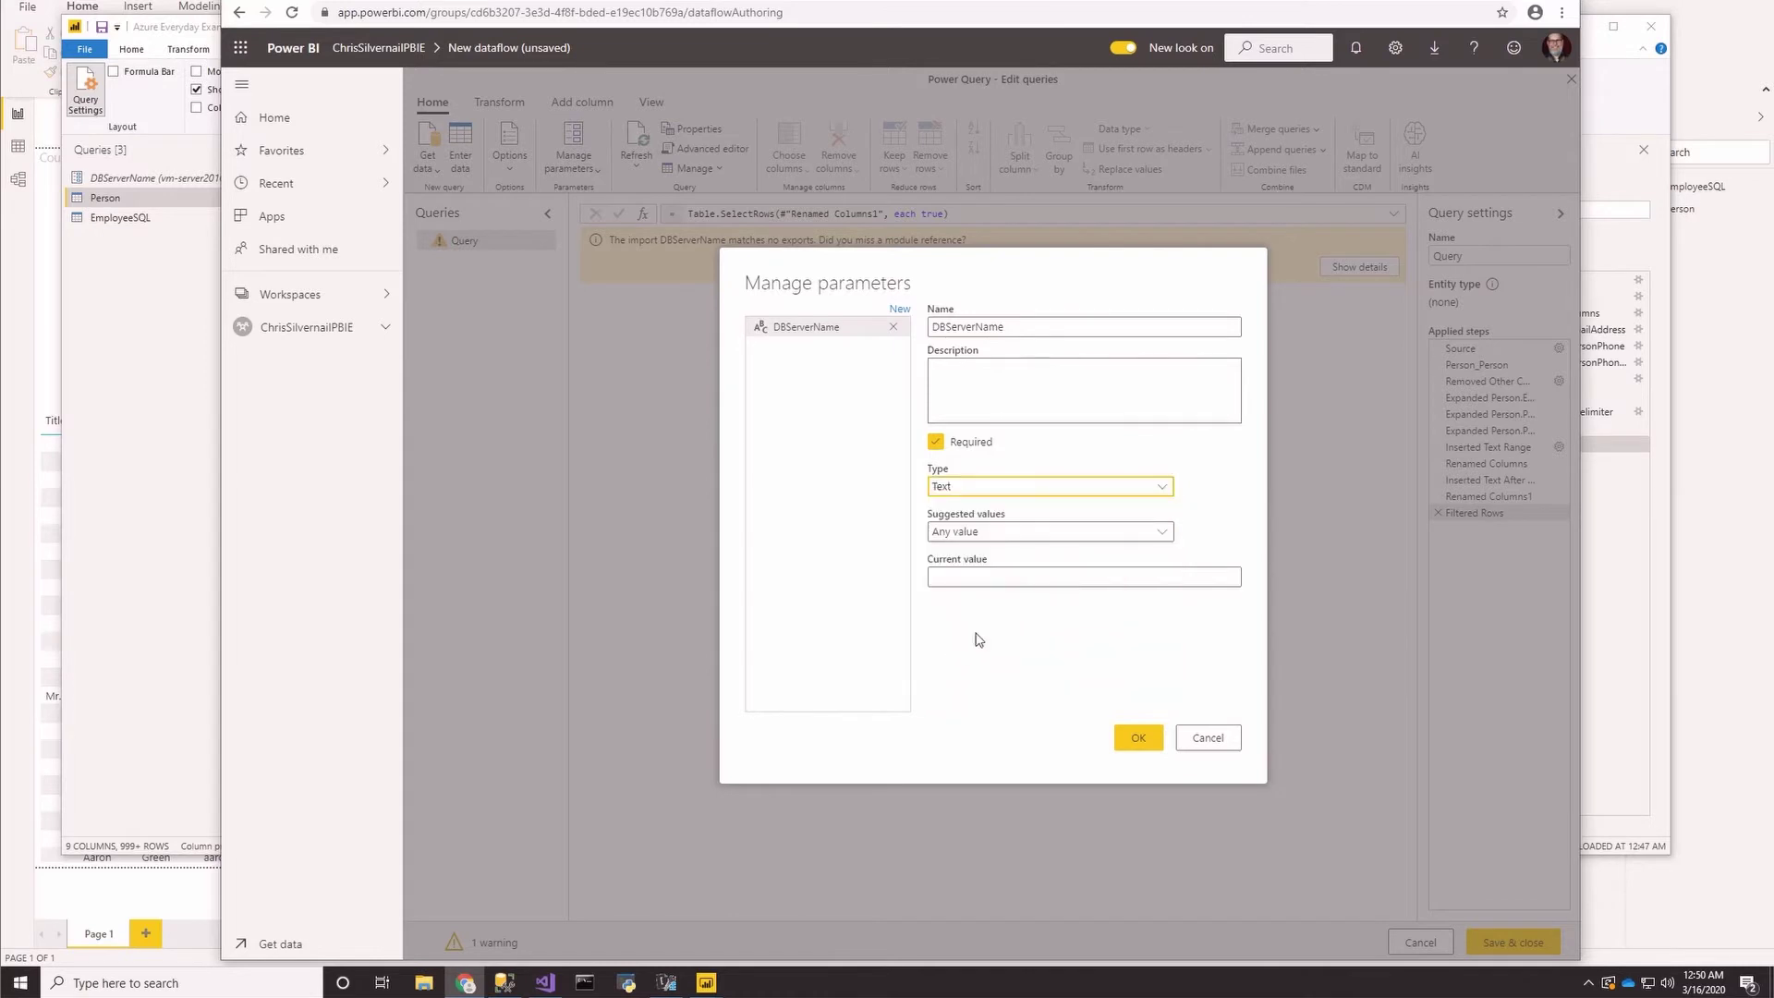
pyautogui.click(980, 576)
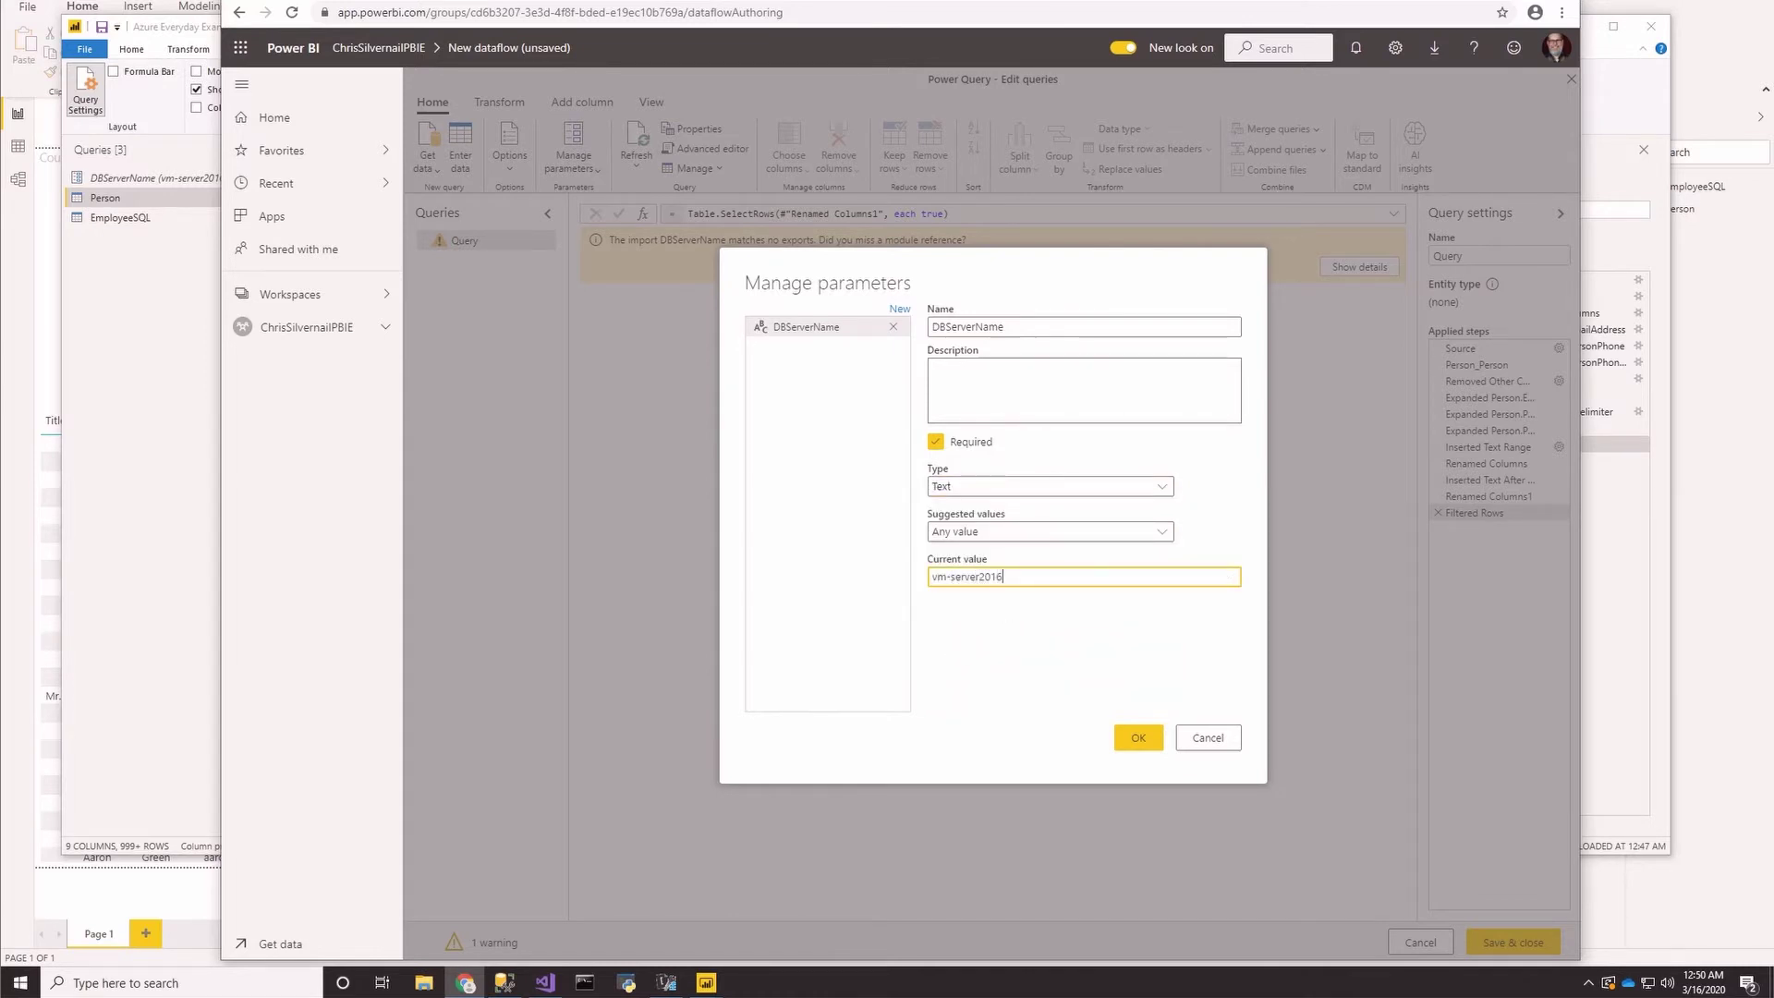
# Step: Check the current value of the DBServerName parameter in Power BI Desktop's Power Query Editor, then return to the browser
pyautogui.click(162, 45)
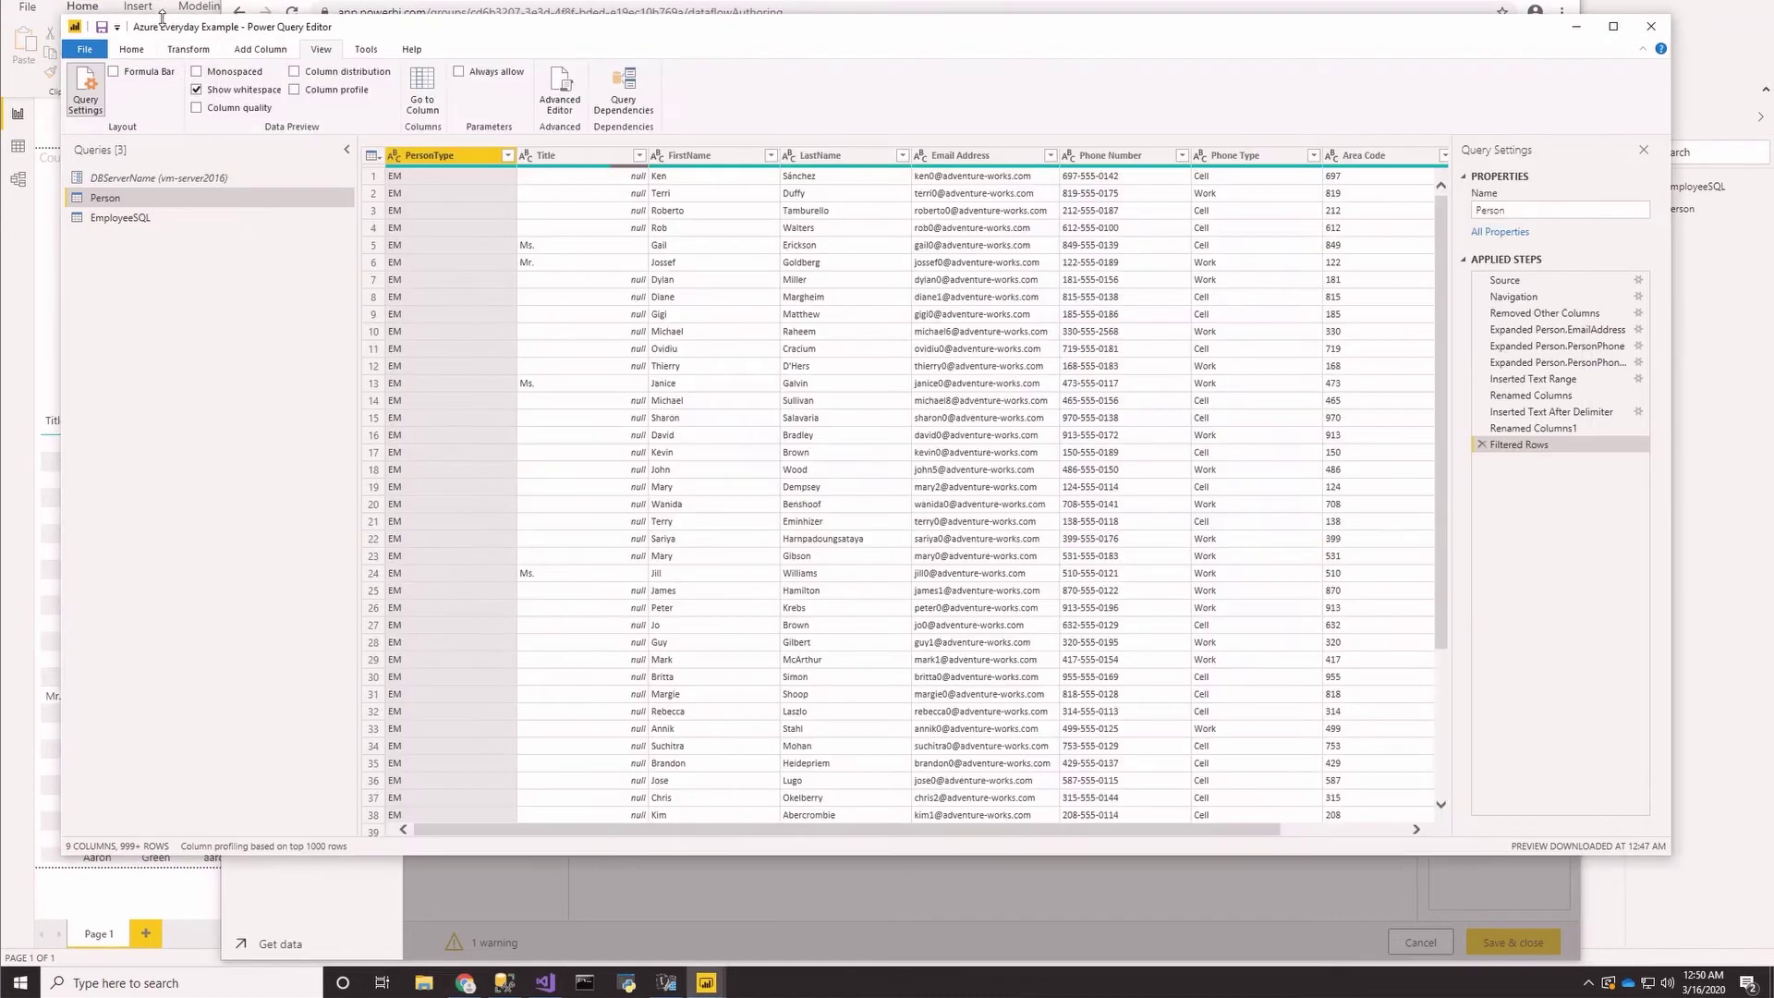
pyautogui.click(137, 178)
pyautogui.tripleClick(453, 184)
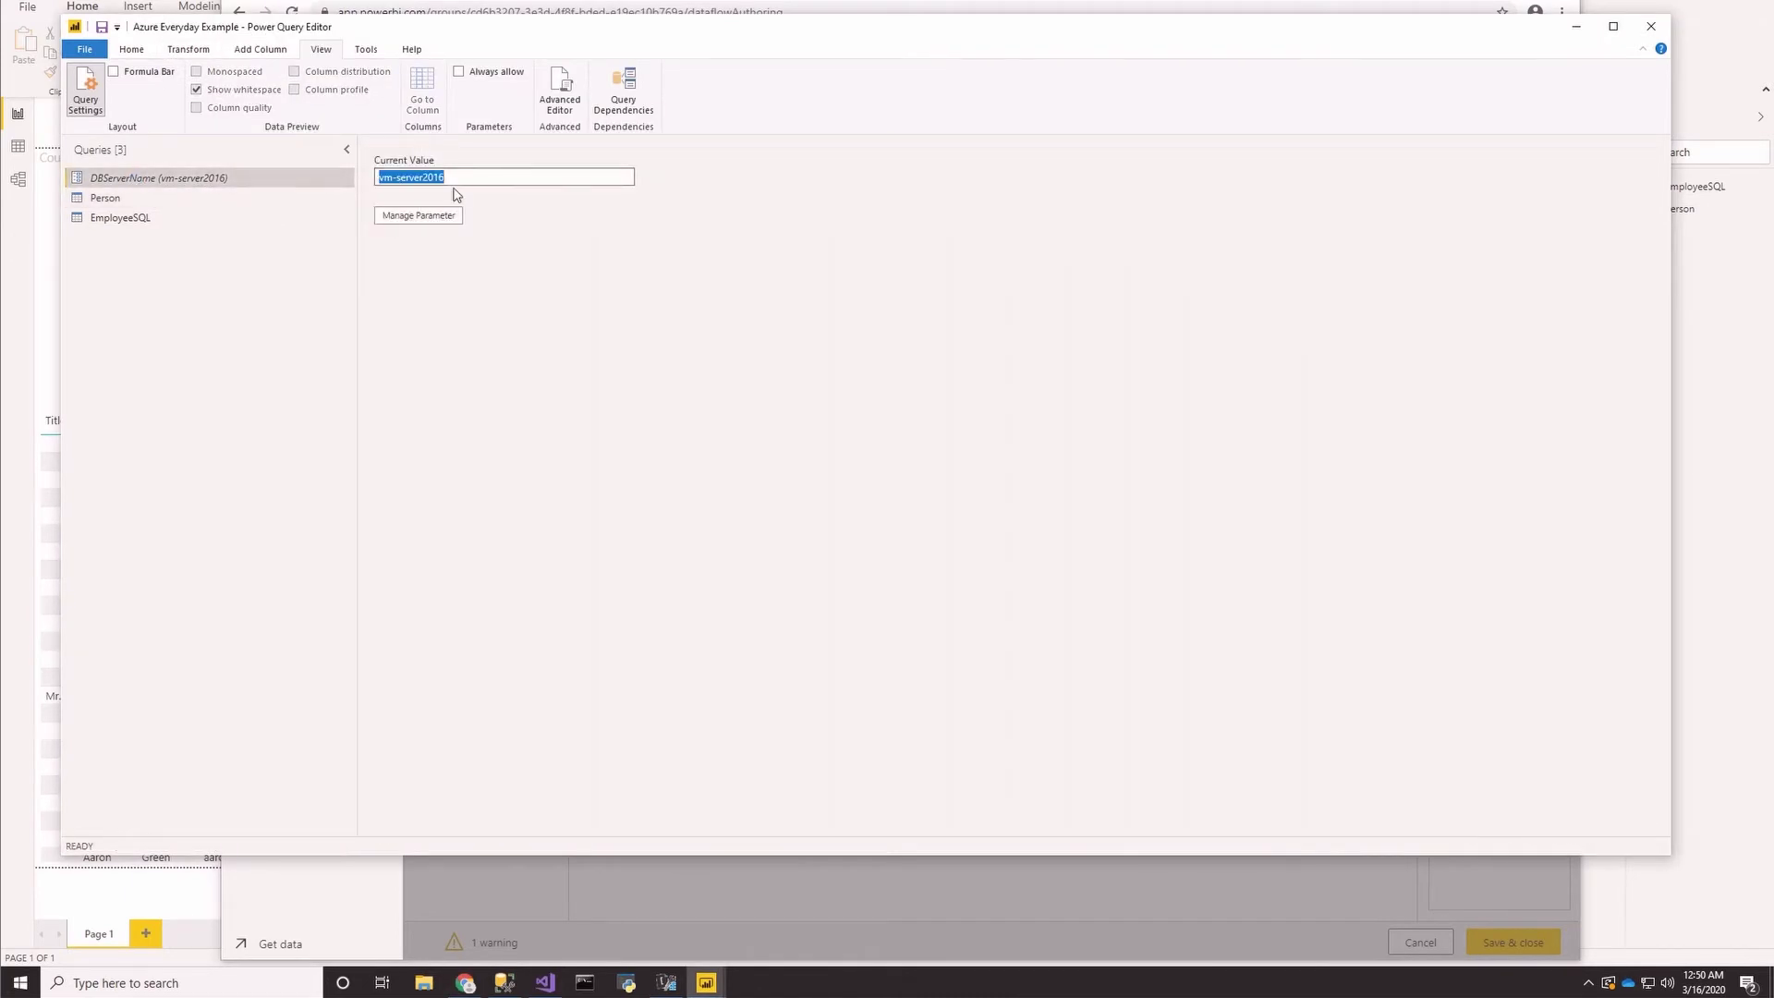
pyautogui.click(465, 982)
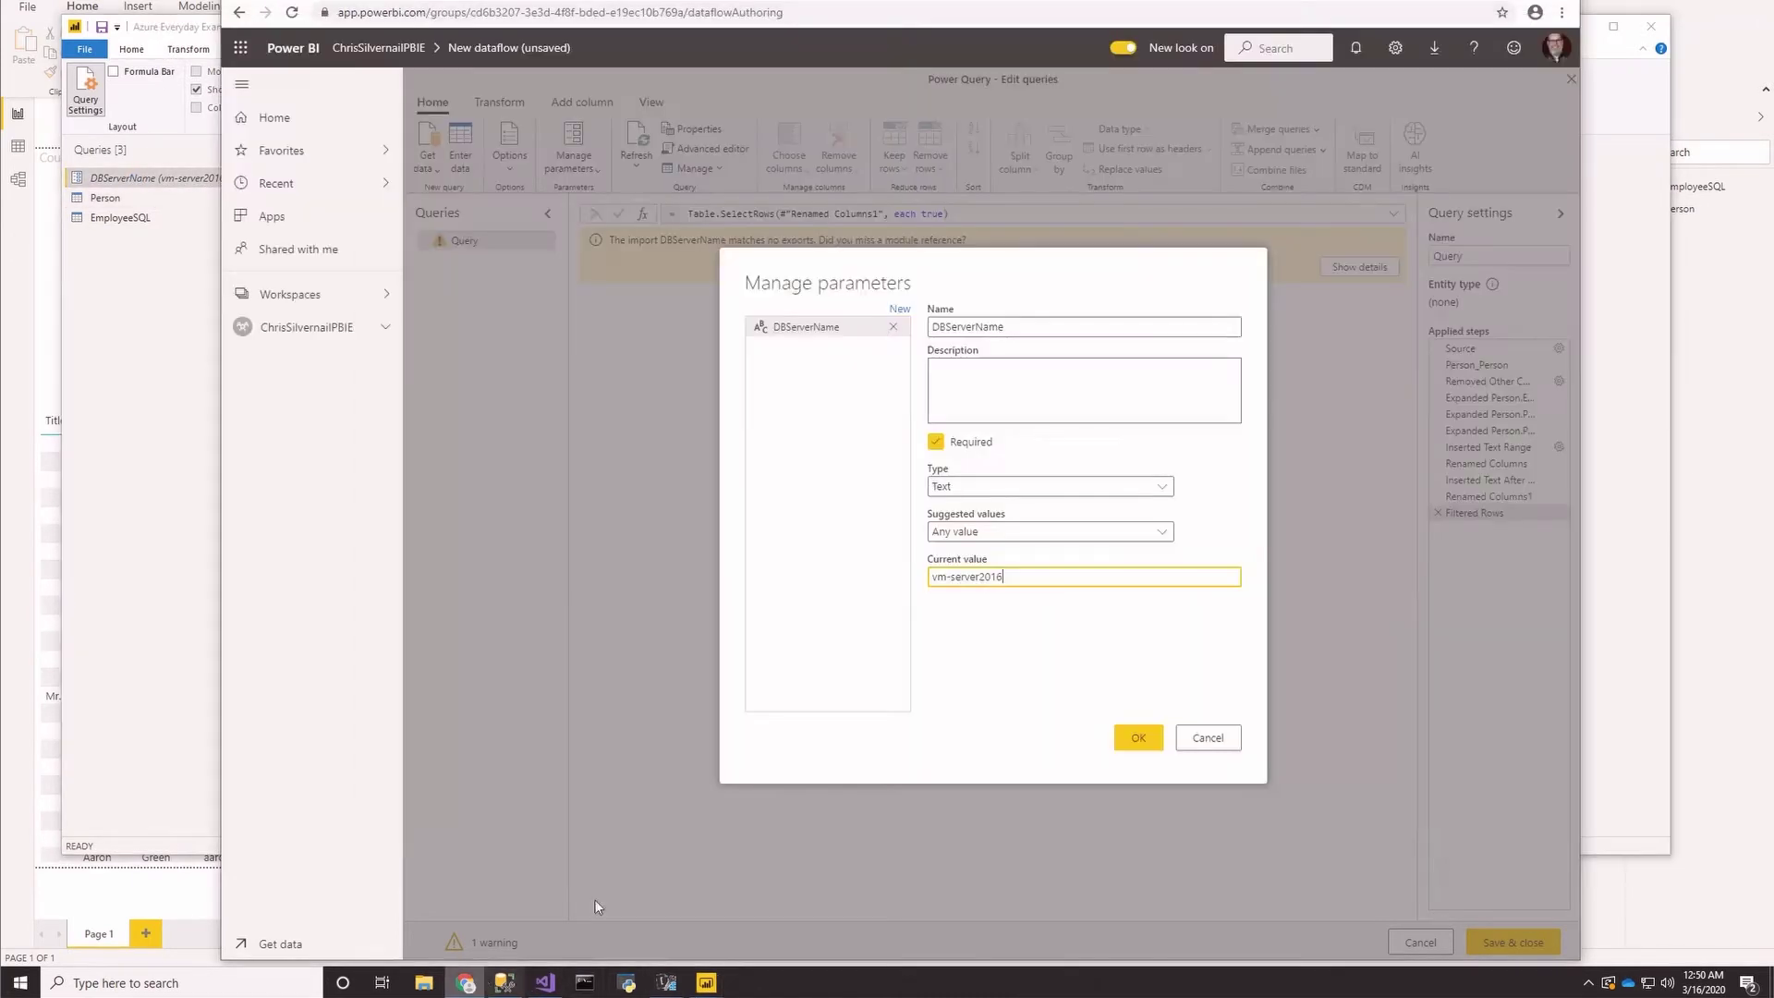
# Step: Save the DBServerName parameter and connect the query to the SQL database with the prefilled Basic credentials
pyautogui.click(1138, 737)
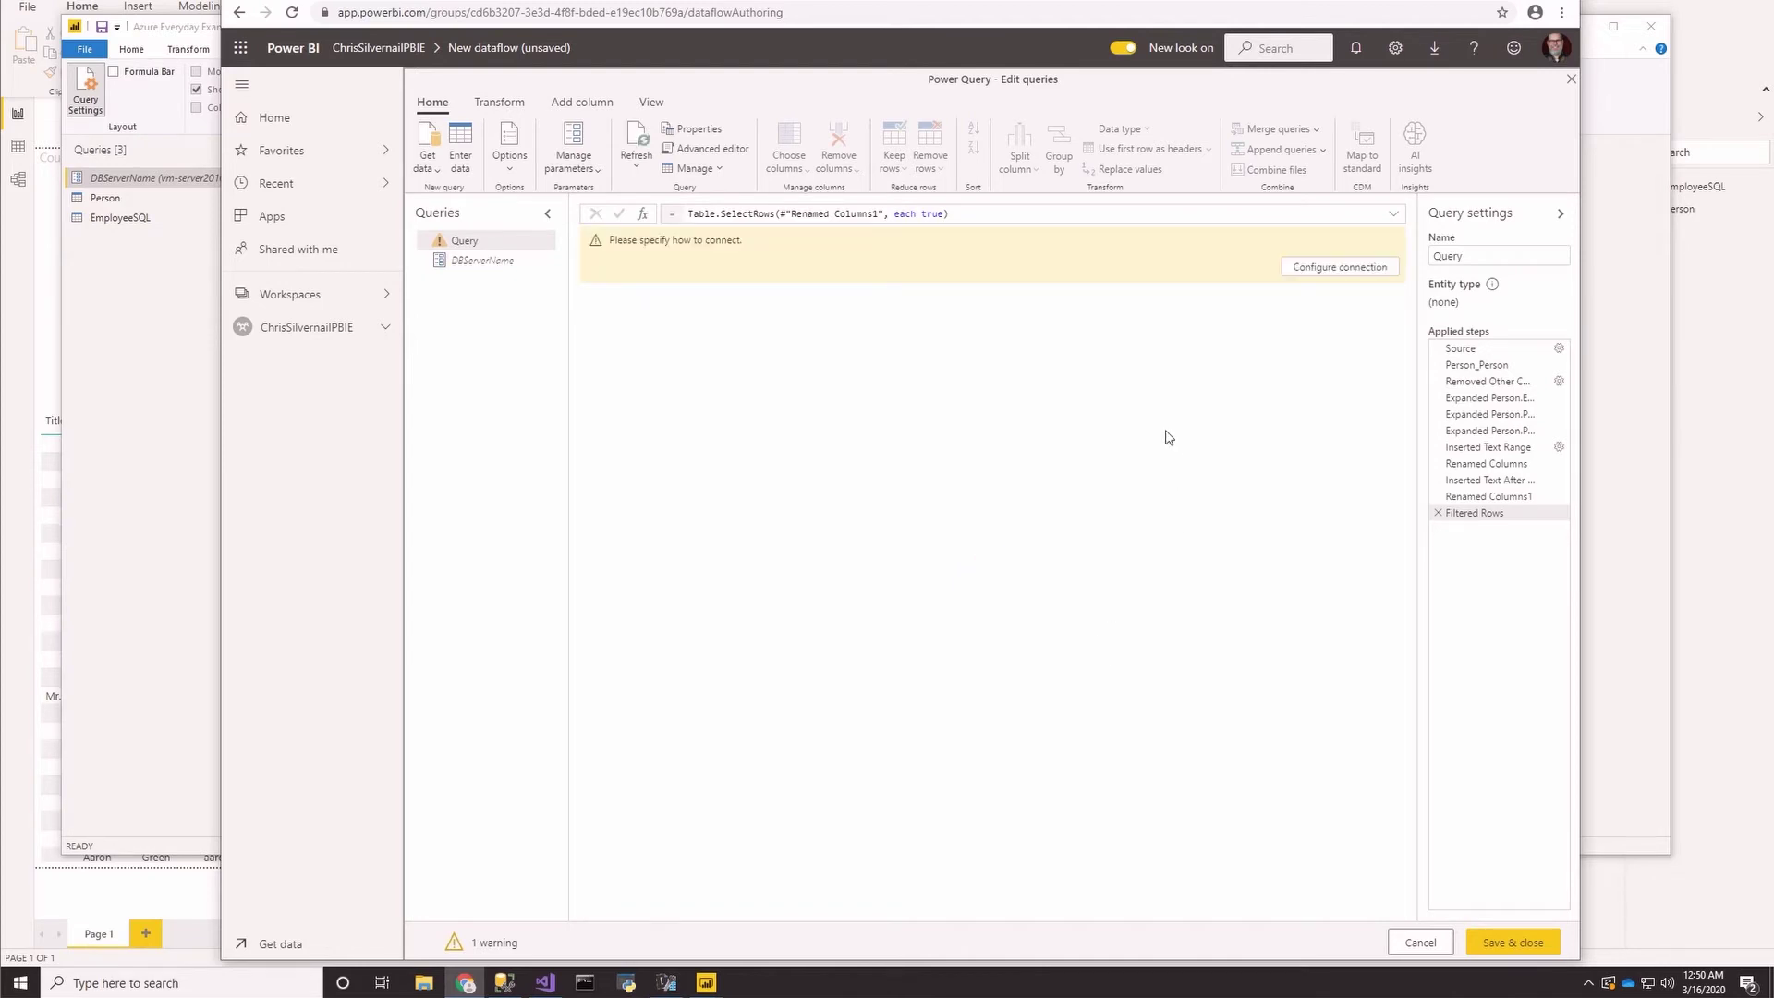
pyautogui.click(1344, 271)
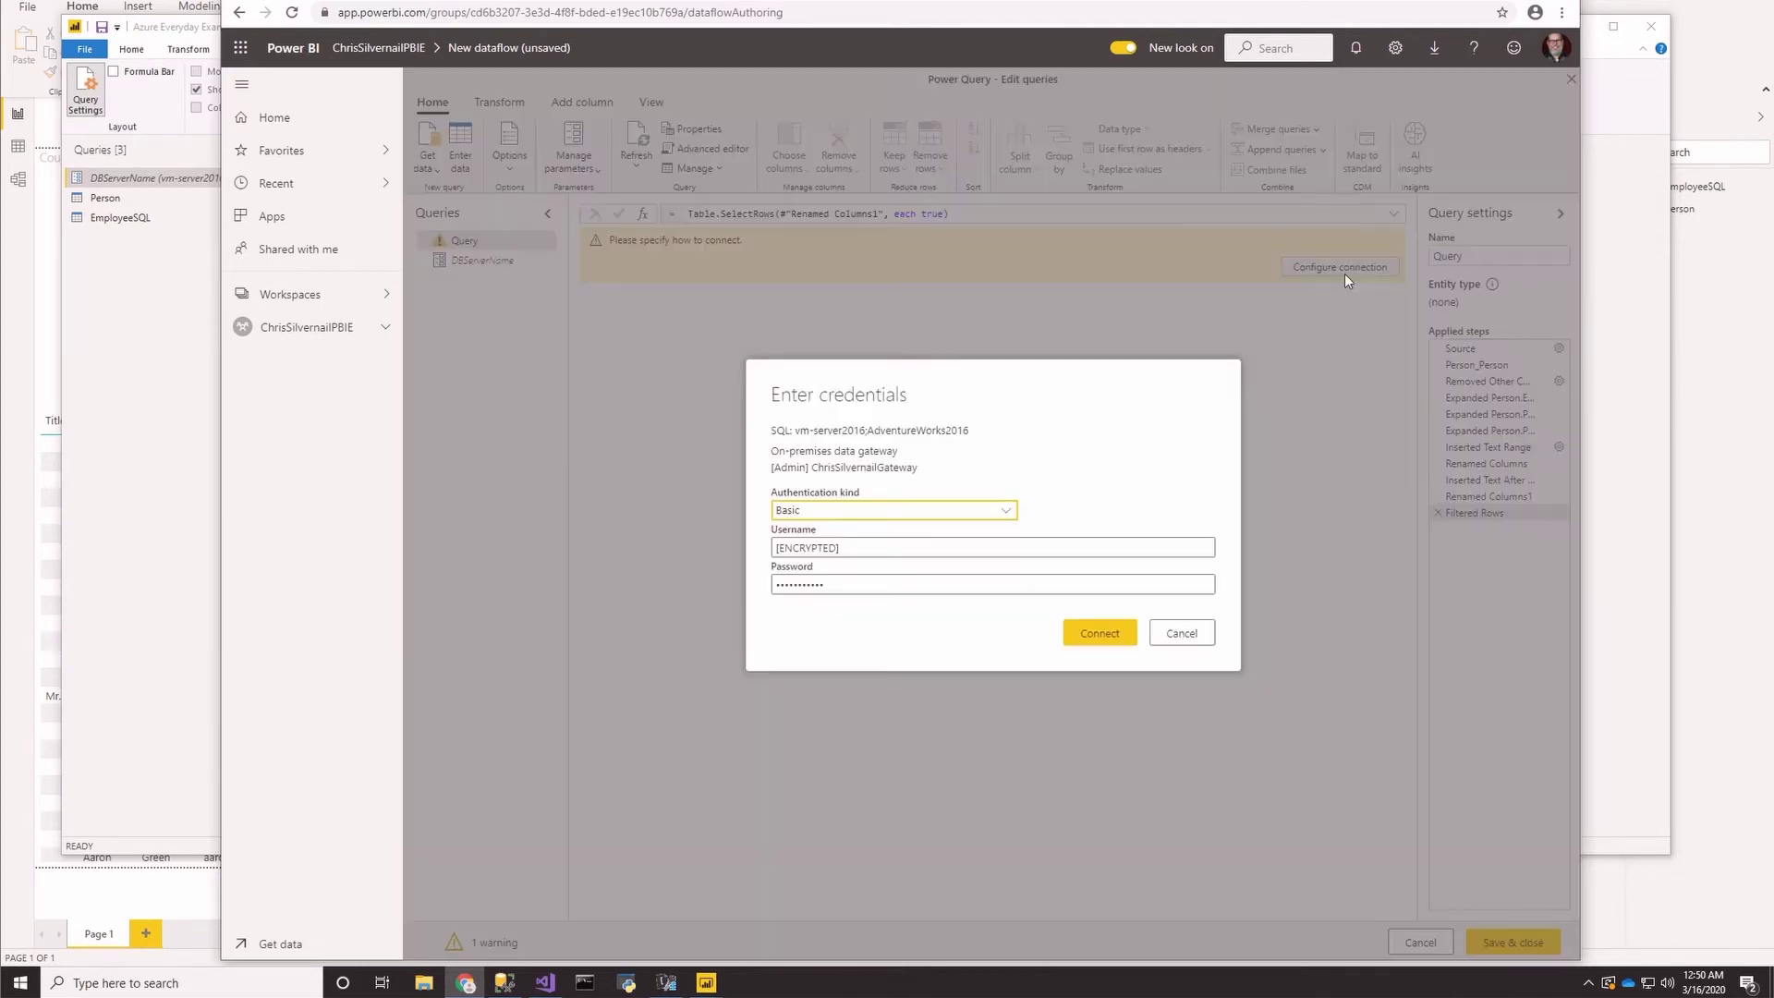
pyautogui.click(1093, 634)
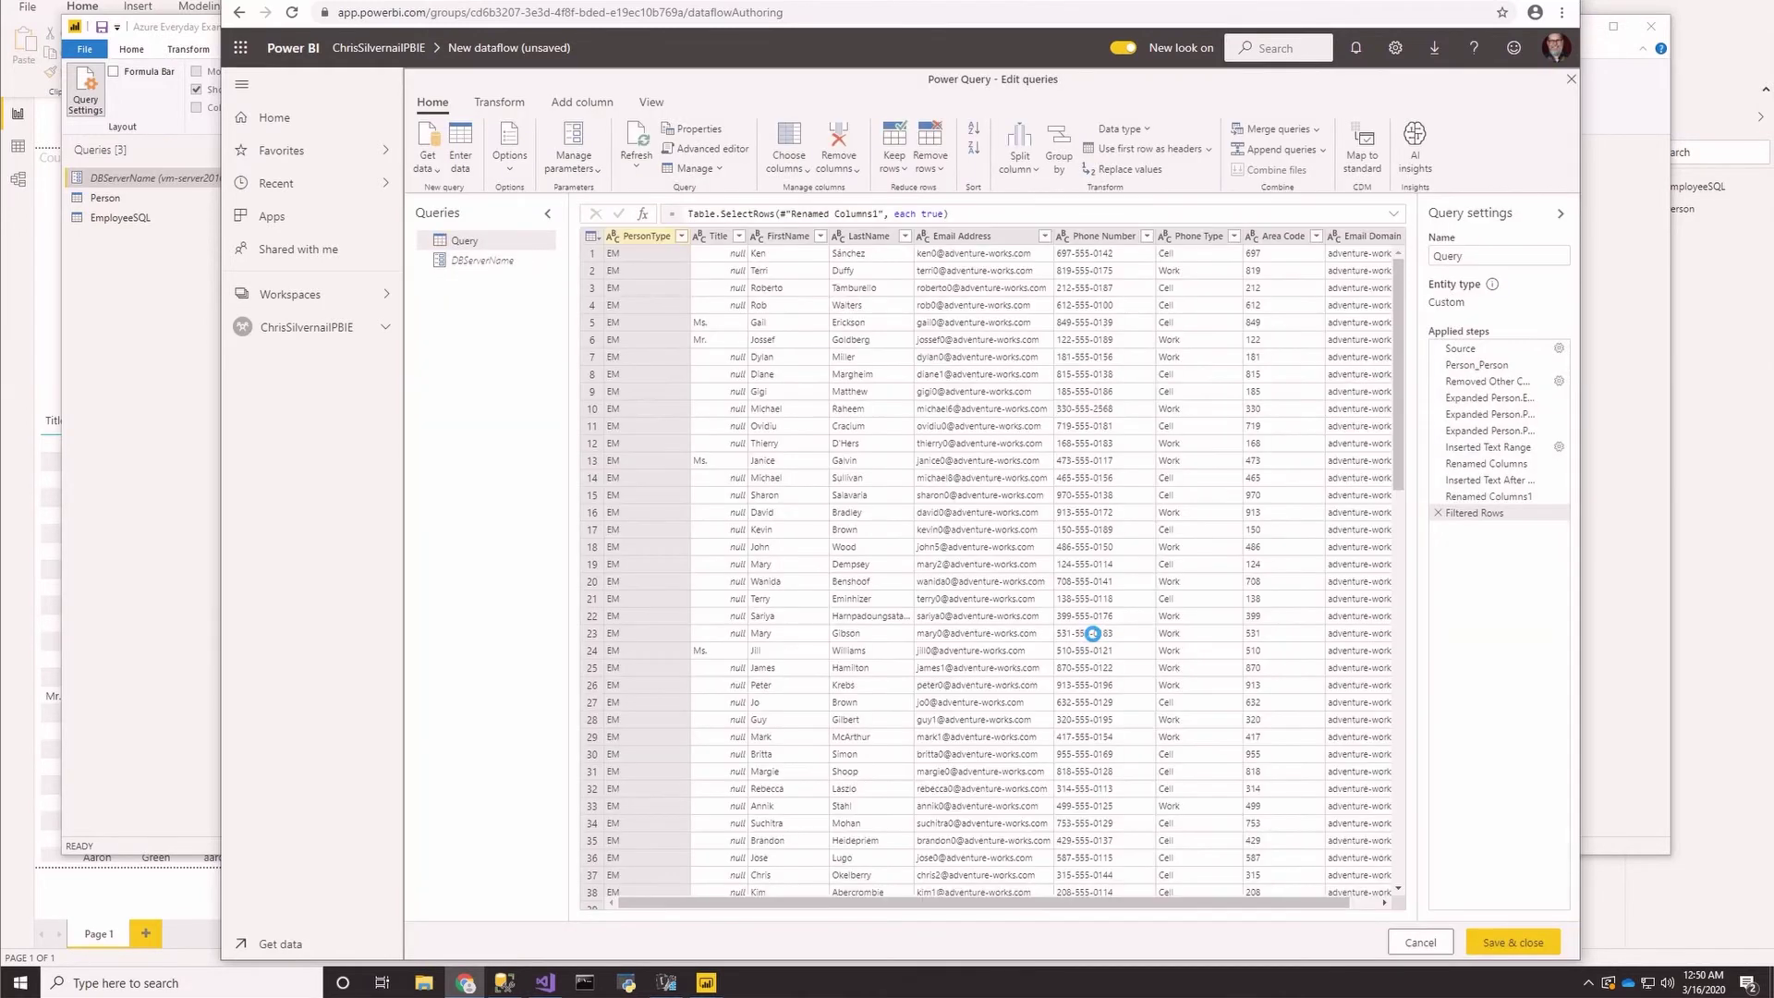
# Step: Look through the loaded rows and rename the query as Person
pyautogui.moveTo(1396, 418); pyautogui.dragTo(1396, 573)
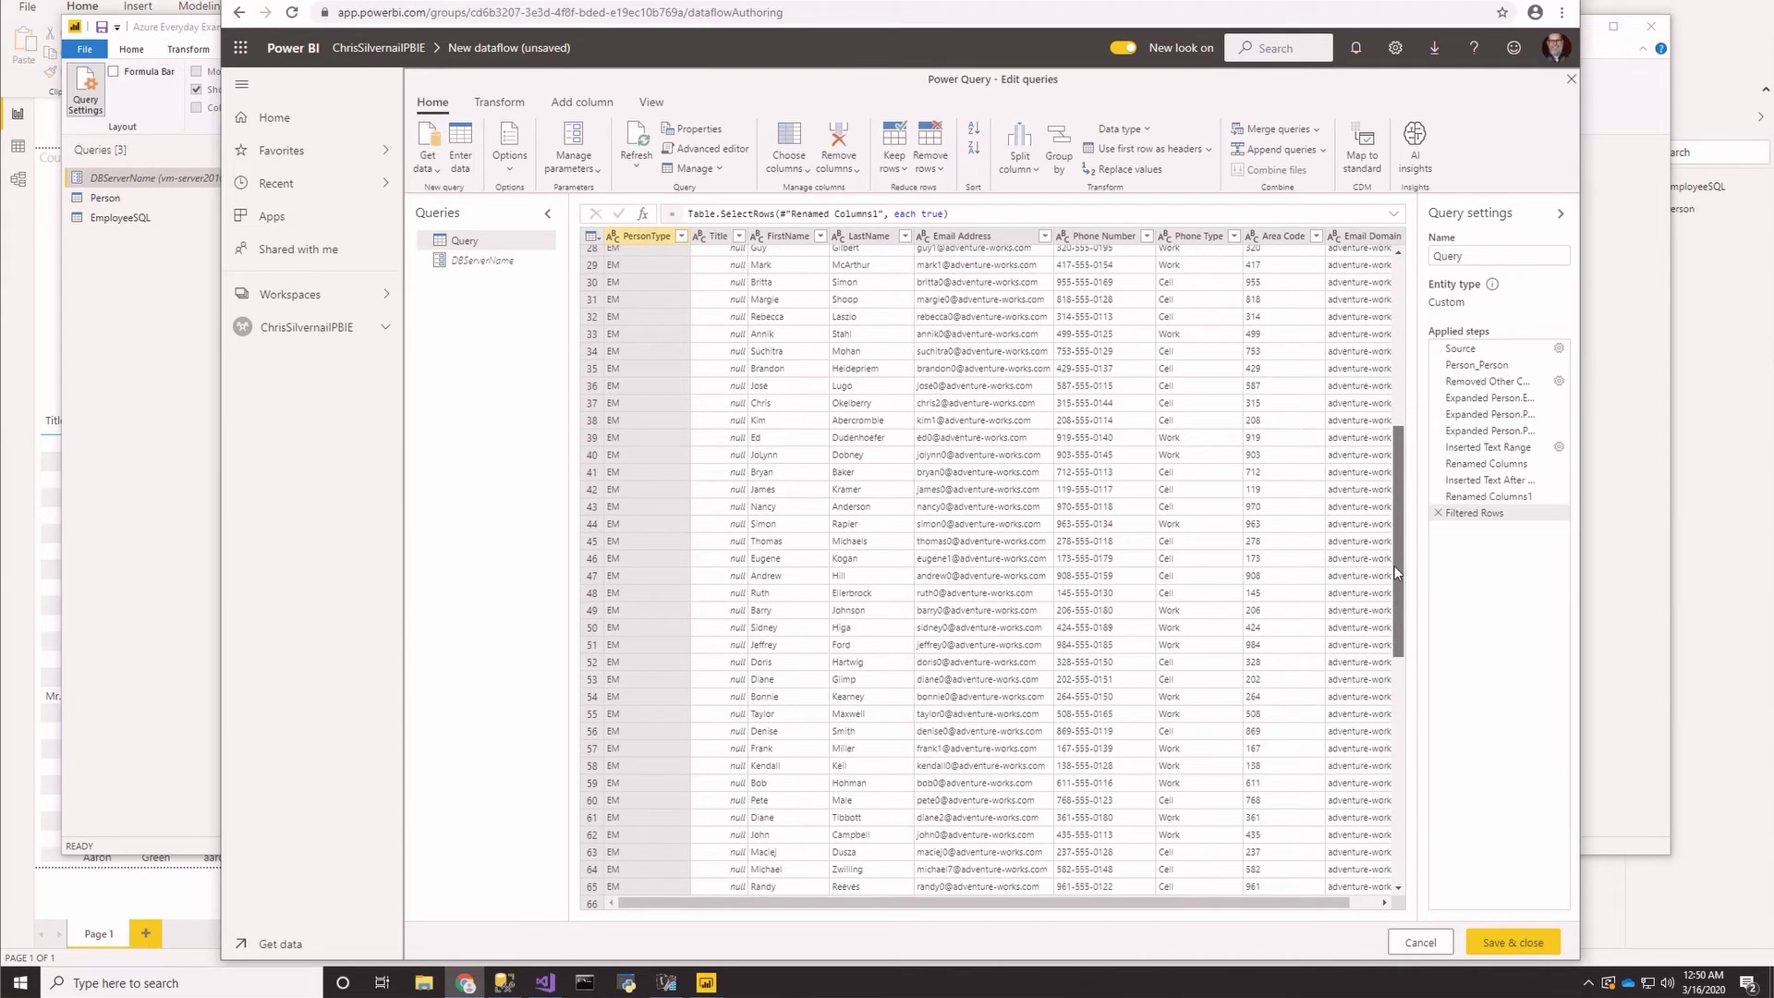
pyautogui.doubleClick(488, 241)
pyautogui.write('Person')
pyautogui.press('Return')
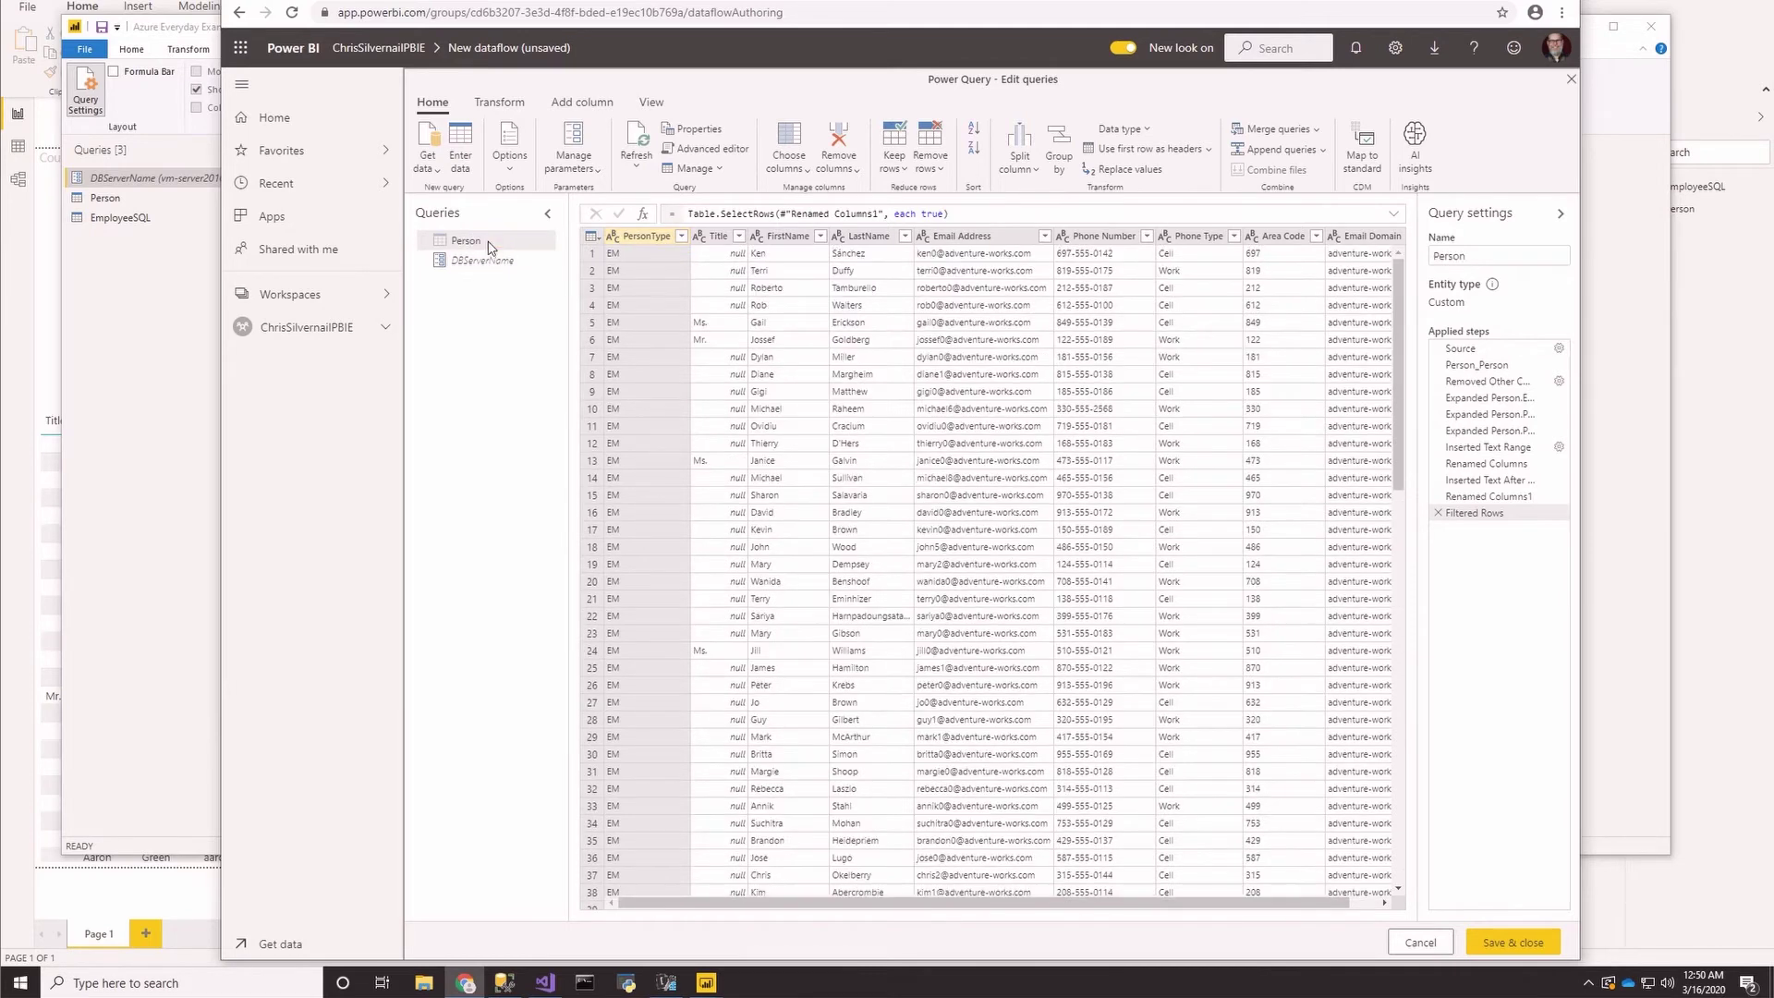
# Step: Switch to Power BI Desktop's Power Query Editor and copy the full M code of the EmployeeSQL query
pyautogui.click(116, 198)
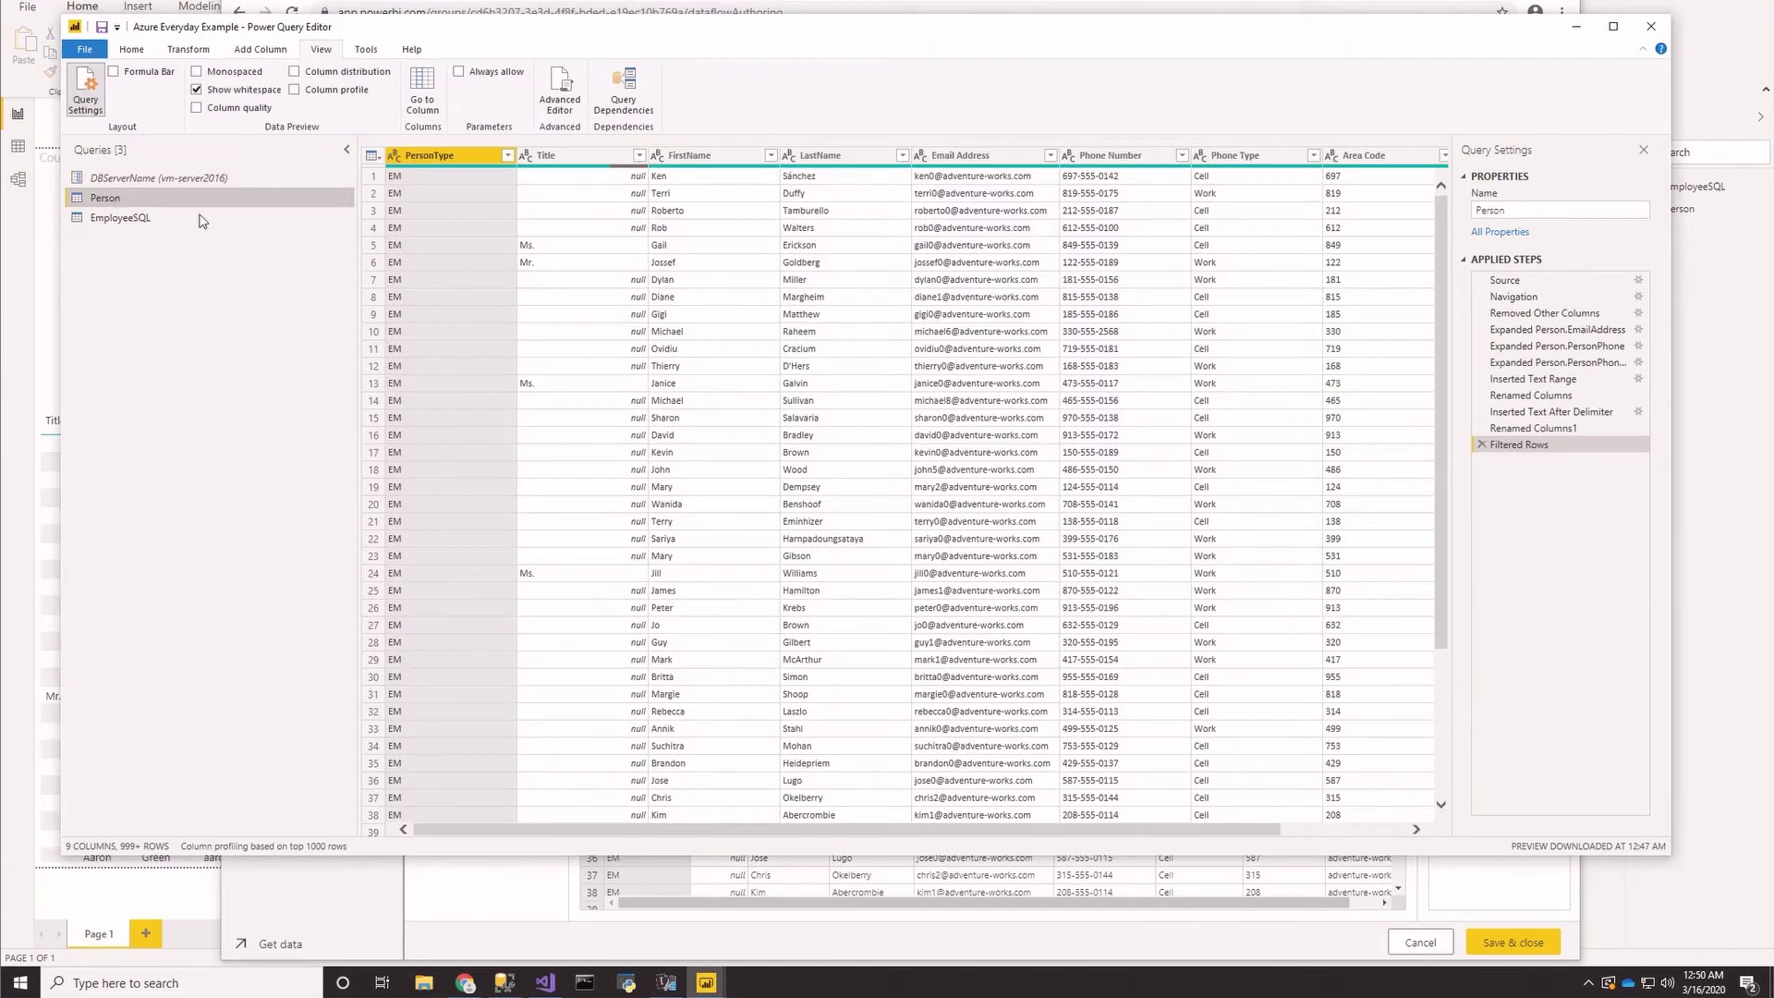
pyautogui.click(1460, 892)
pyautogui.click(161, 278)
pyautogui.click(136, 219)
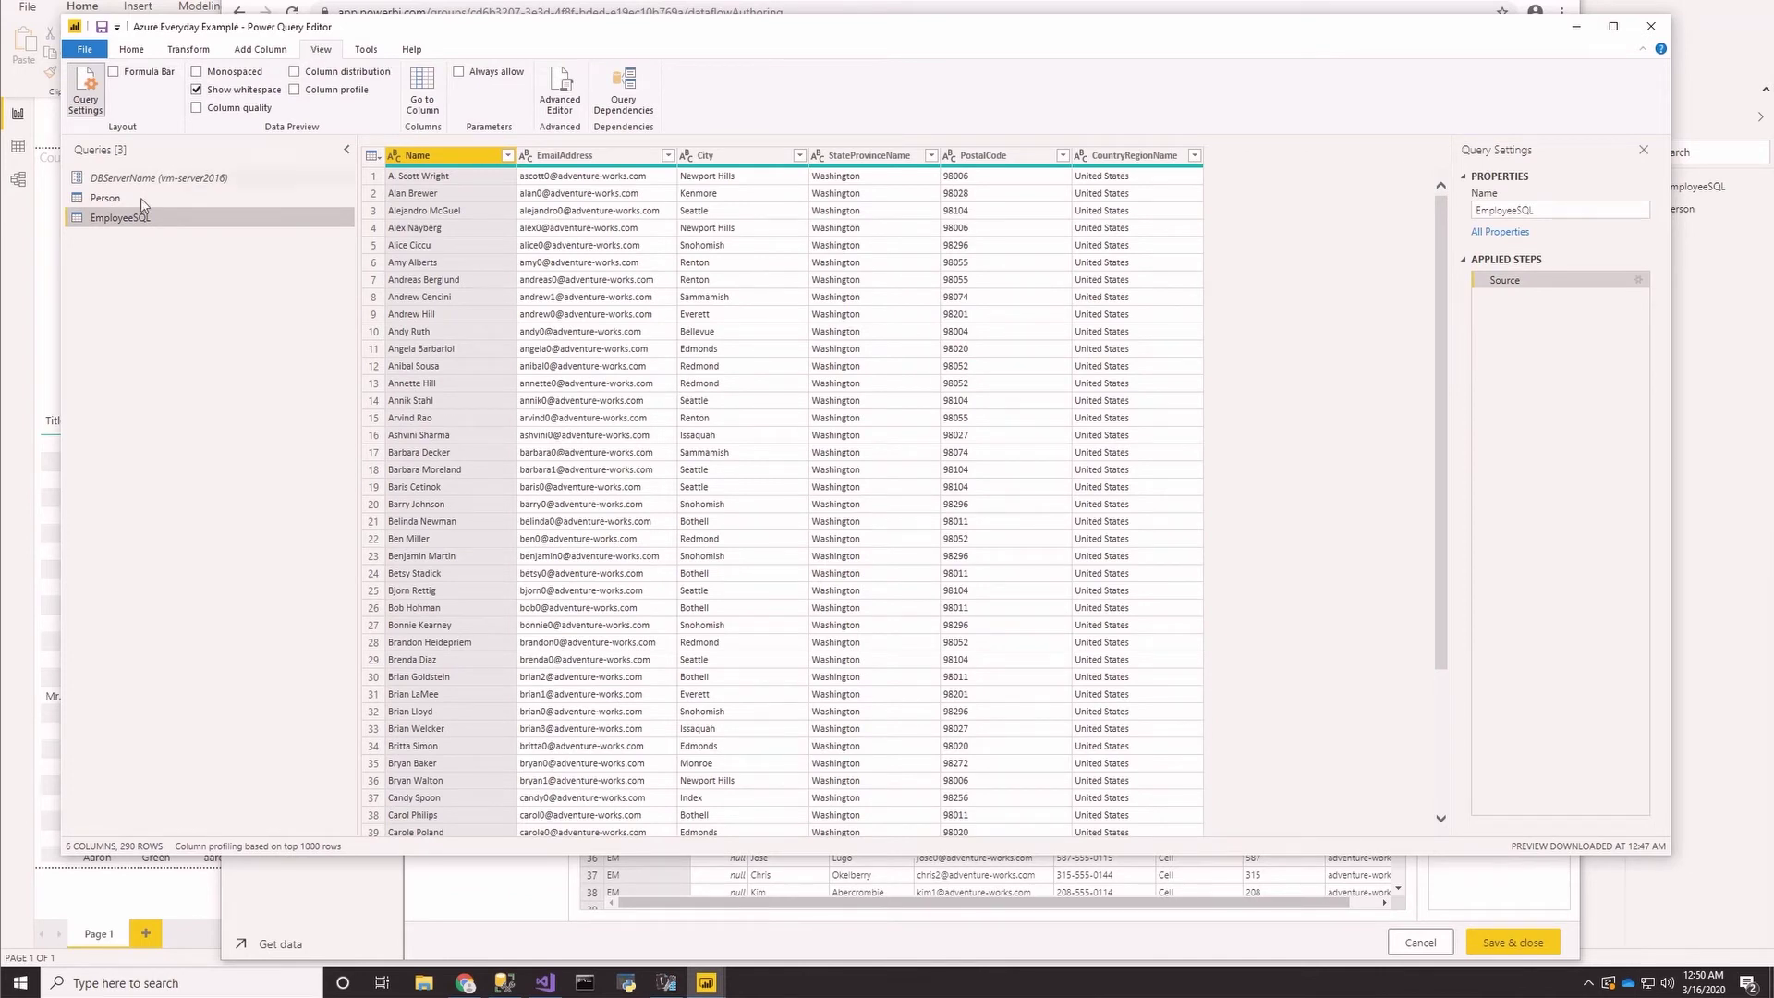
pyautogui.click(547, 92)
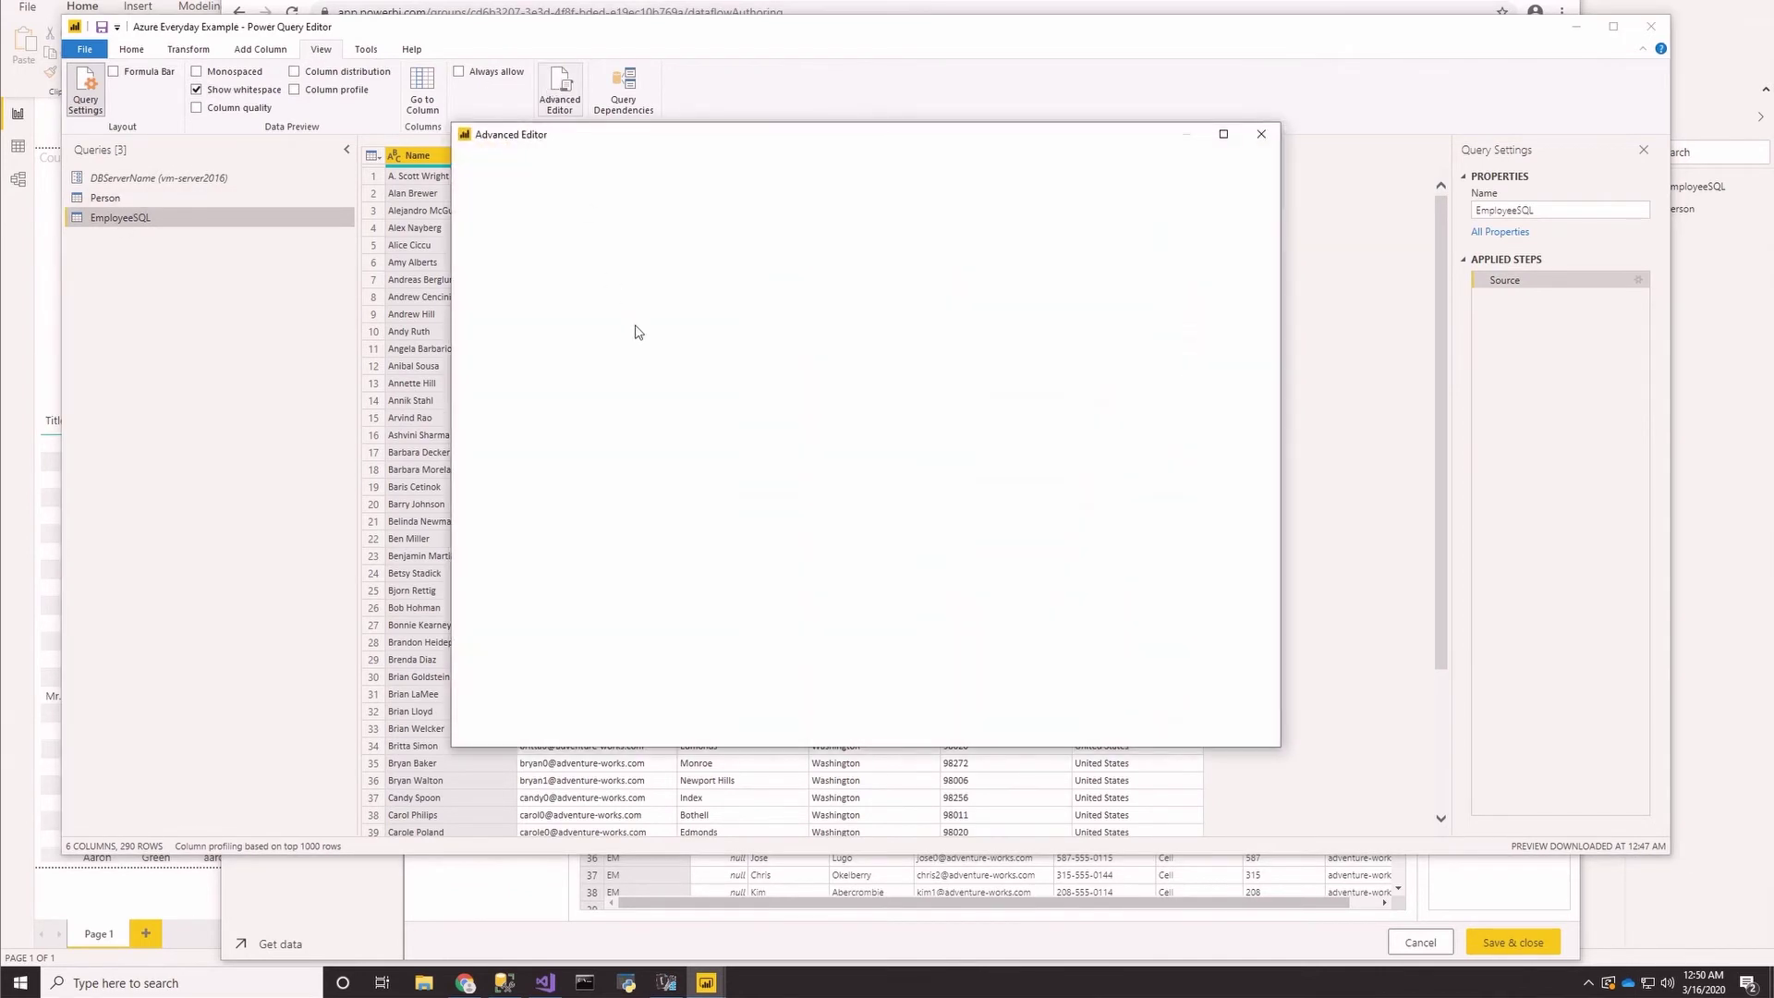
pyautogui.hotkey('ctrl', 'a')
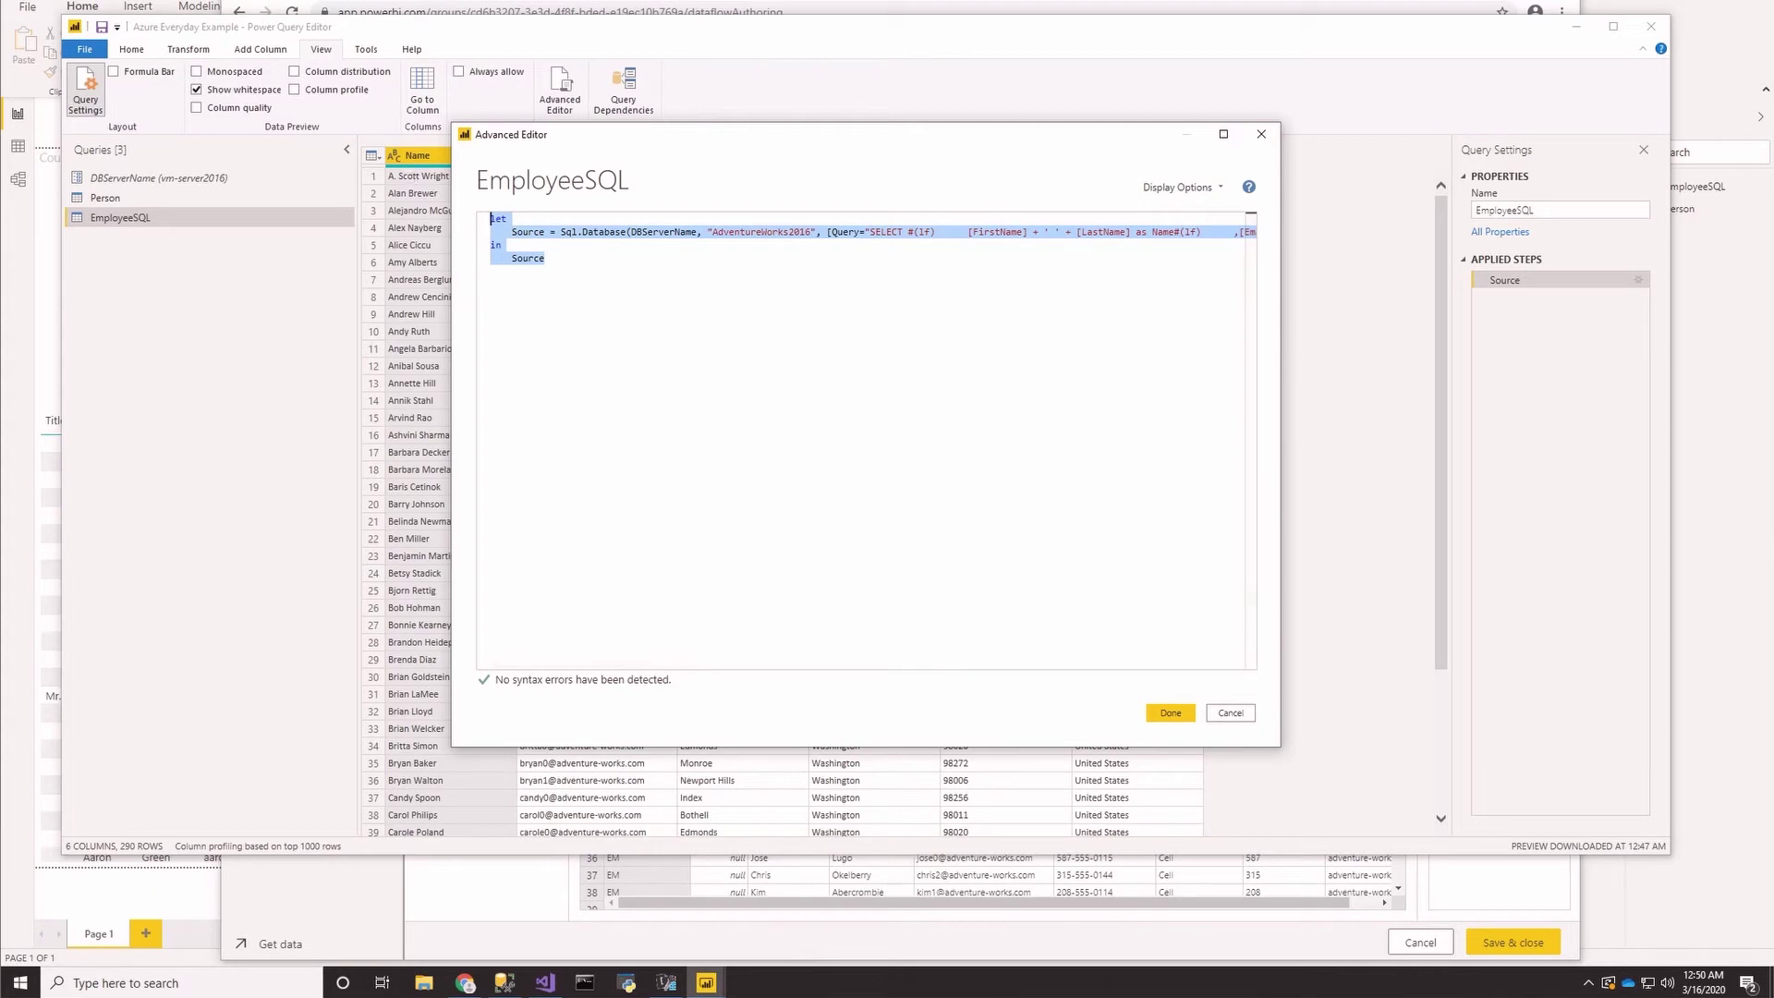
pyautogui.click(1166, 712)
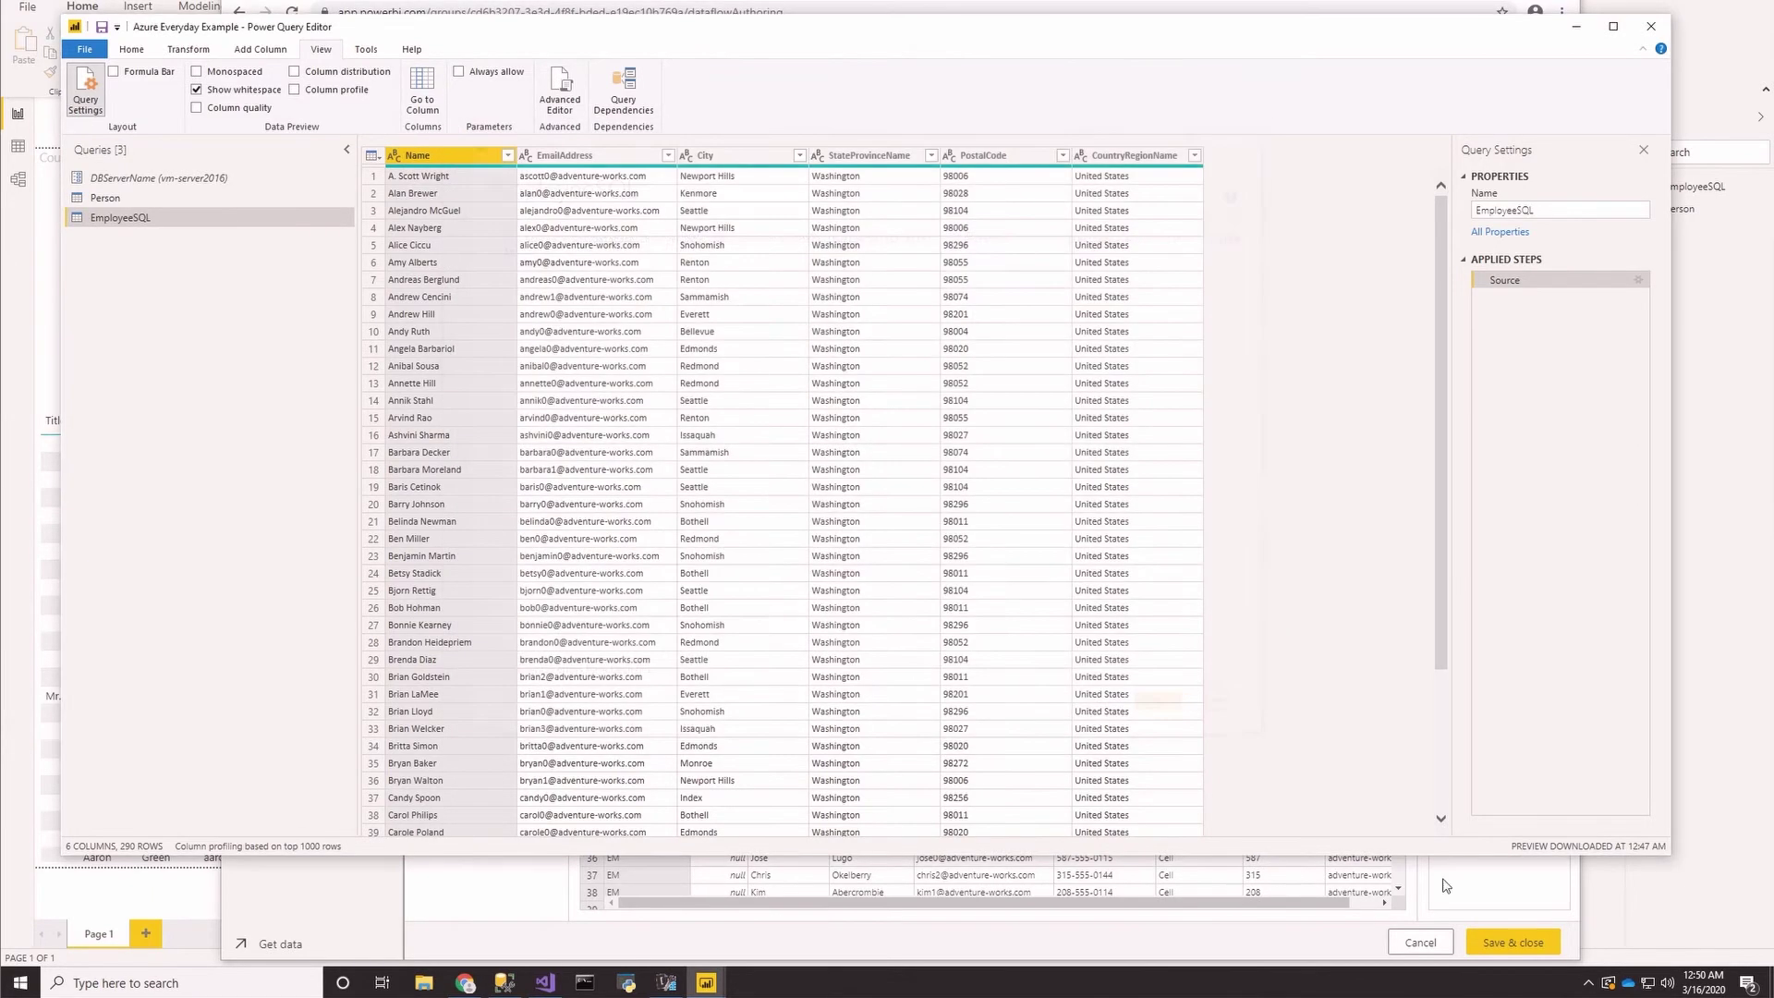
# Step: Add a blank query containing the copied EmployeeSQL code to the browser dataflow and allow its native database query to run
pyautogui.click(1331, 944)
pyautogui.click(434, 174)
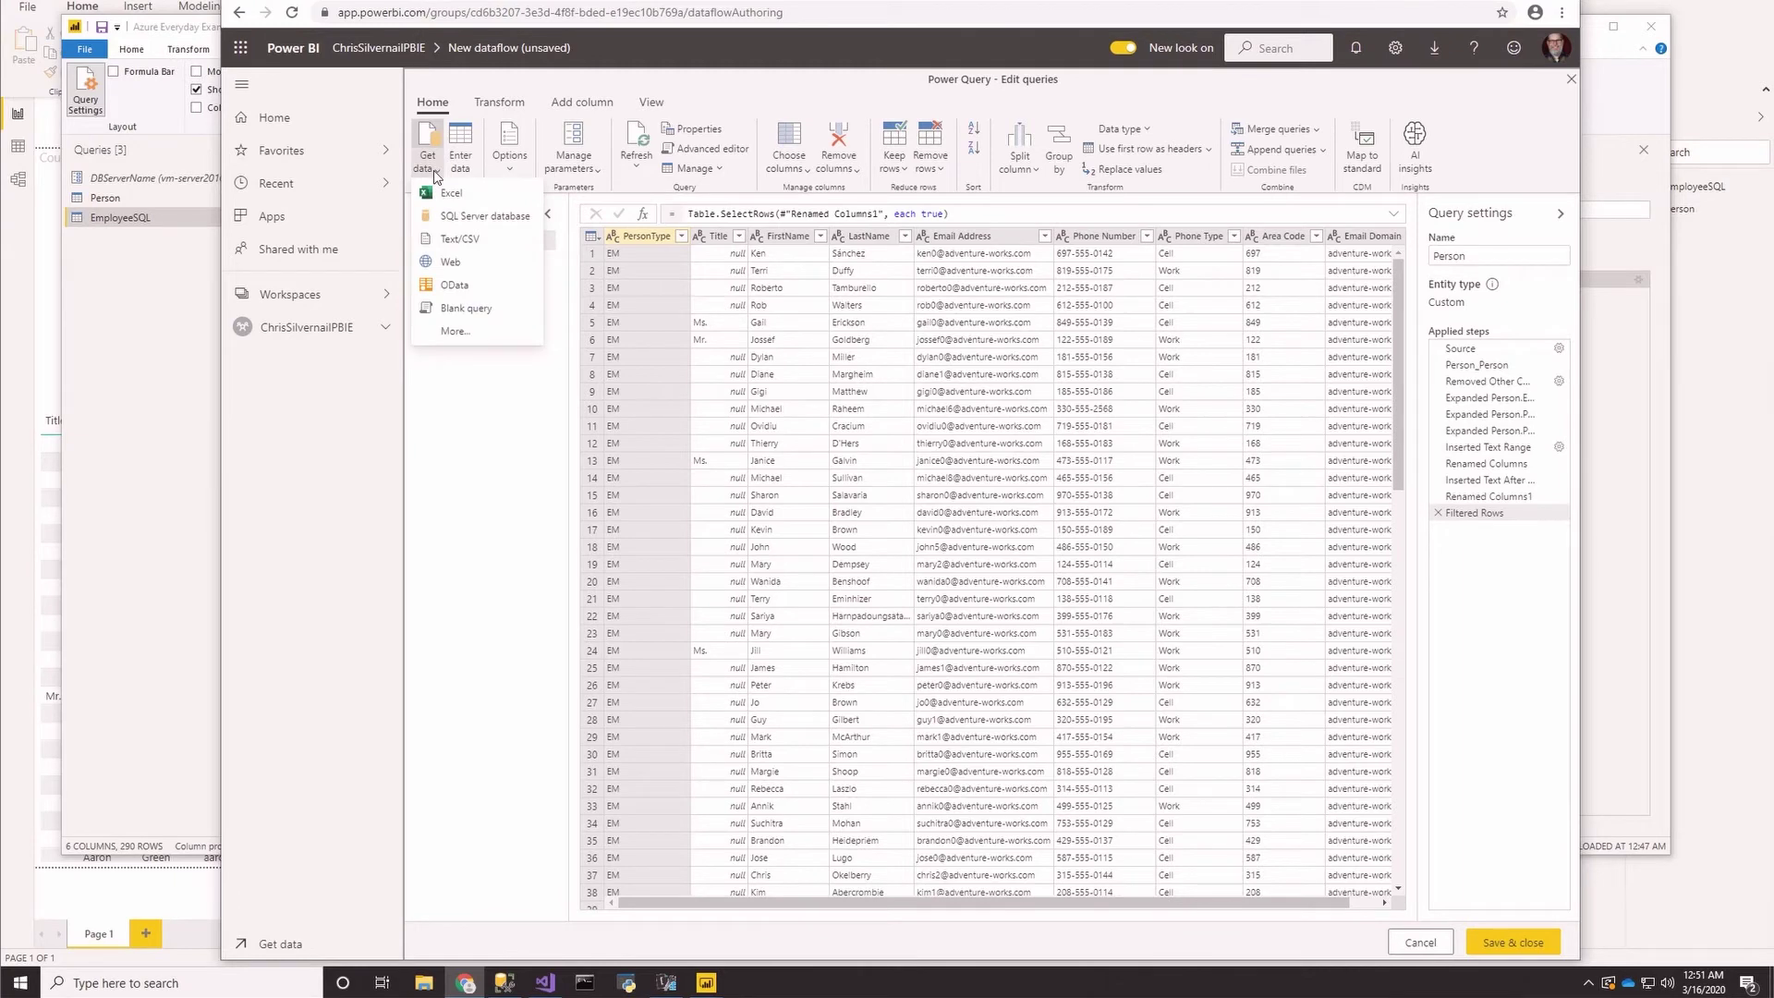
pyautogui.click(447, 310)
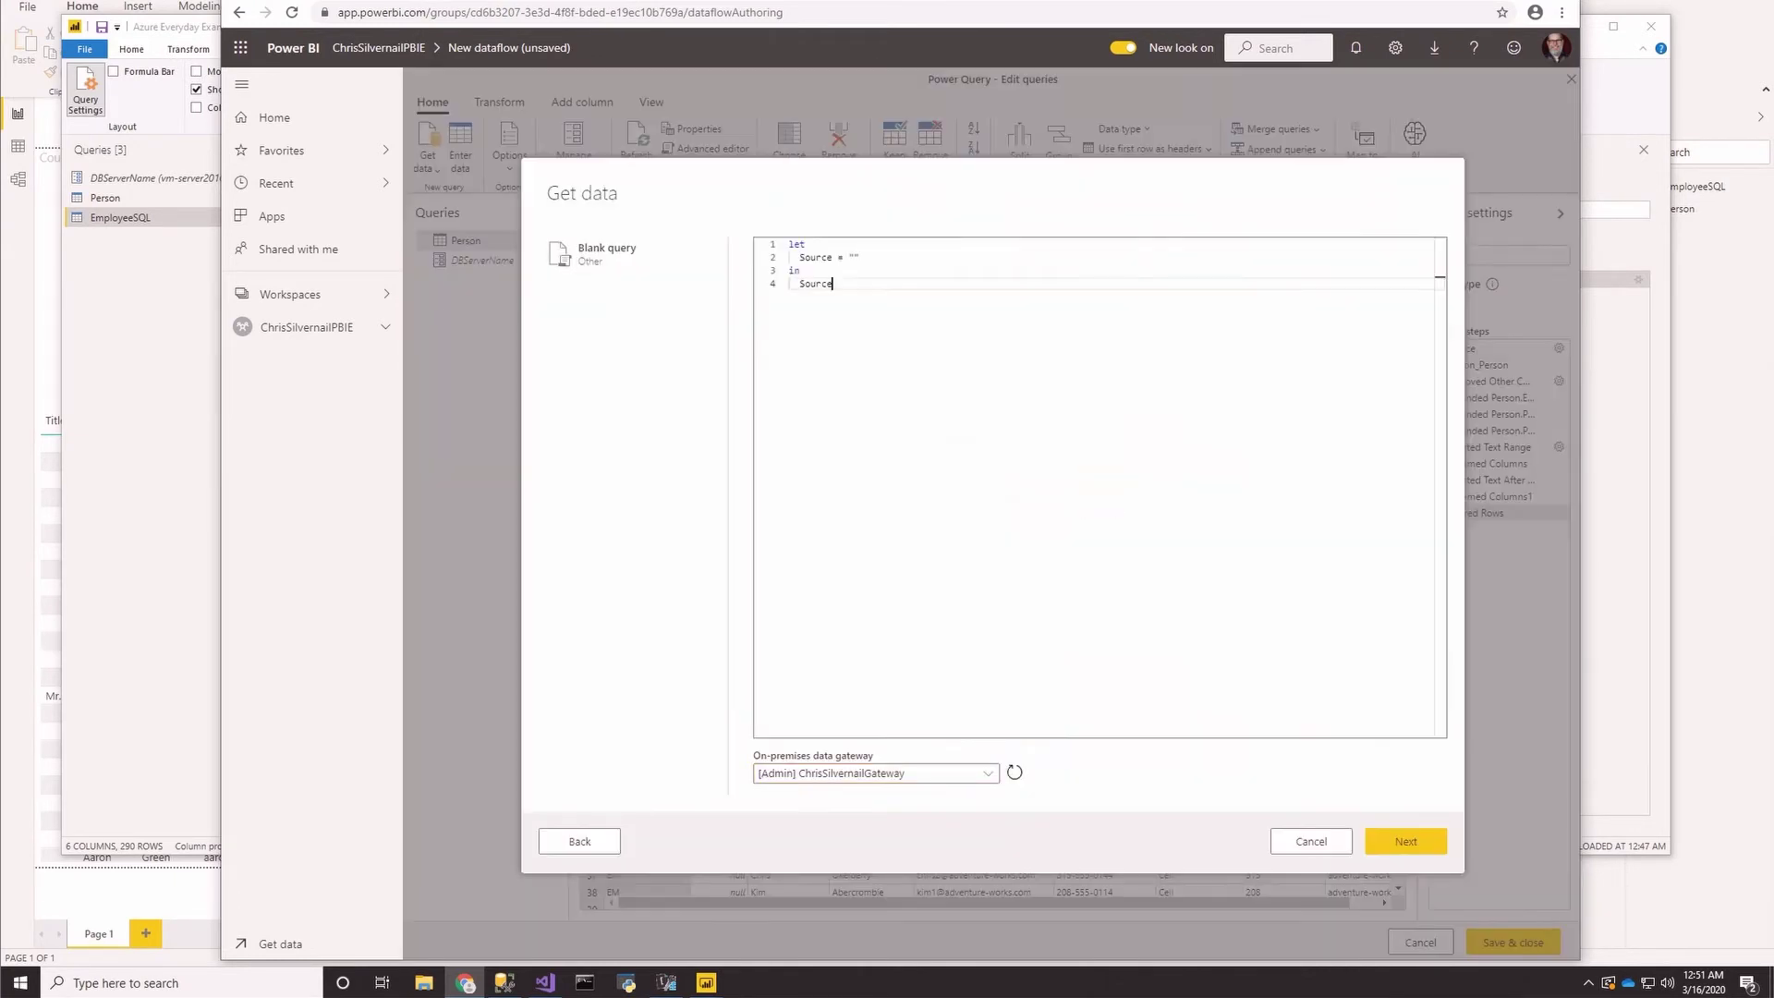
pyautogui.hotkey('ctrl', 'a')
pyautogui.hotkey('ctrl', 'v')
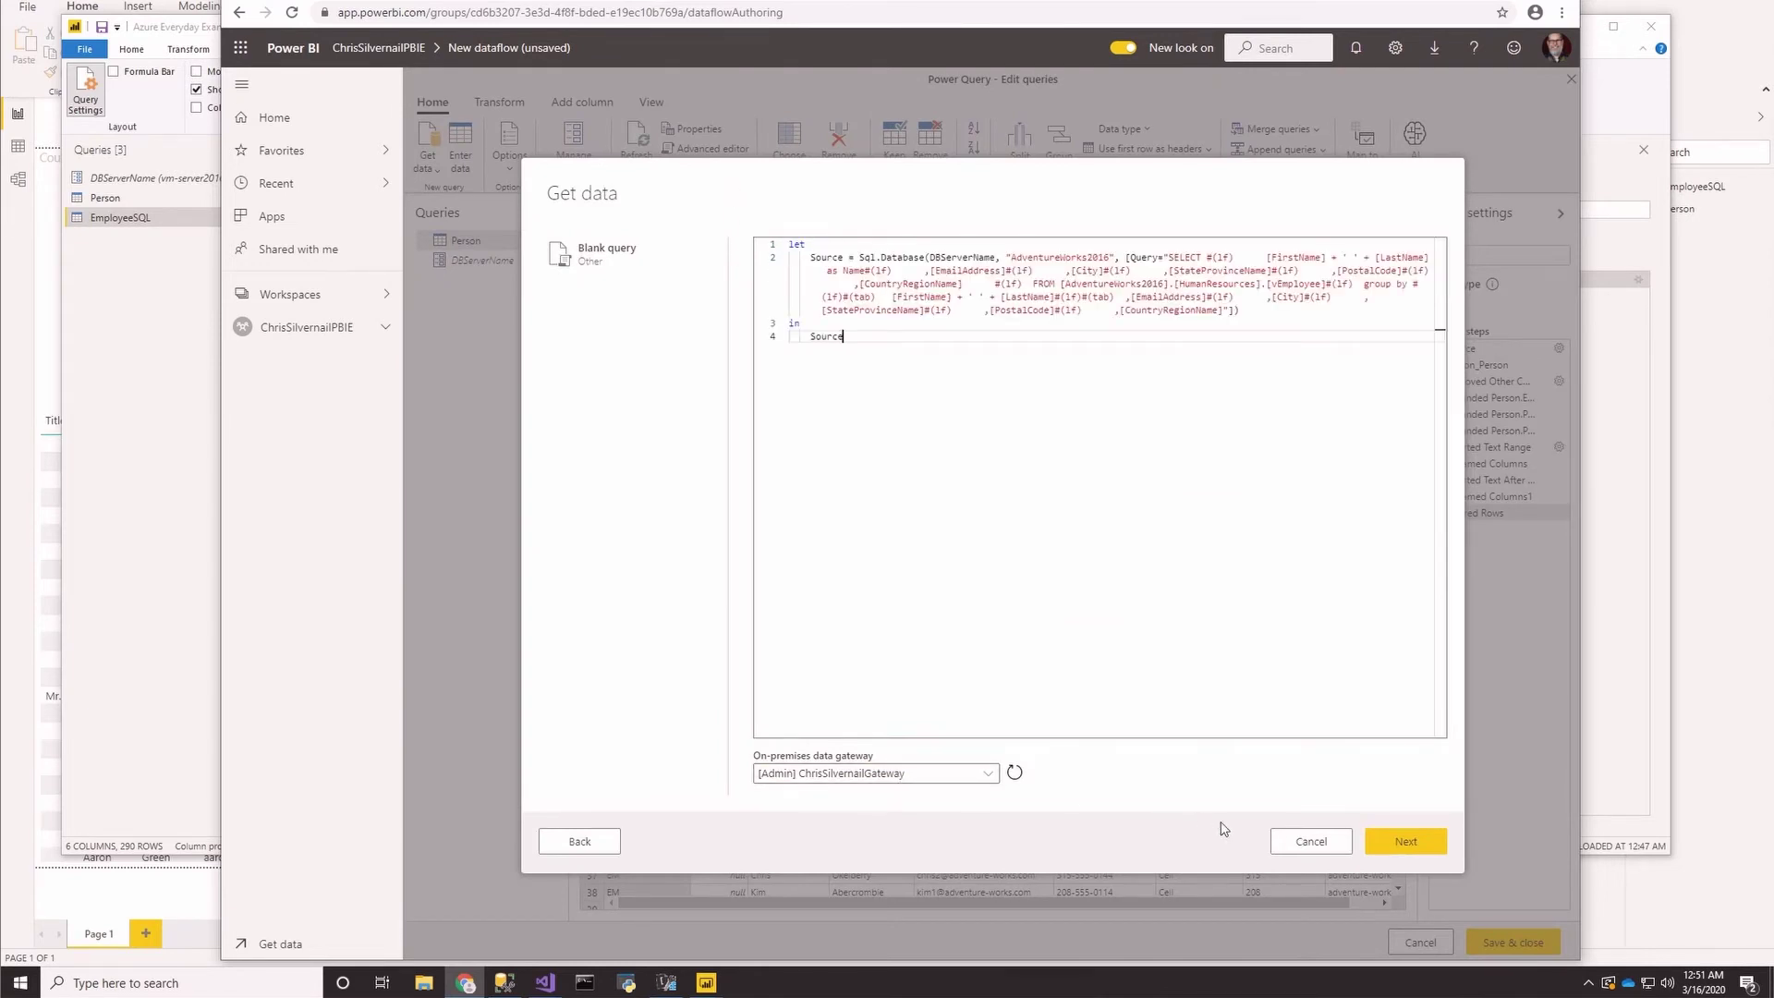
pyautogui.click(1404, 843)
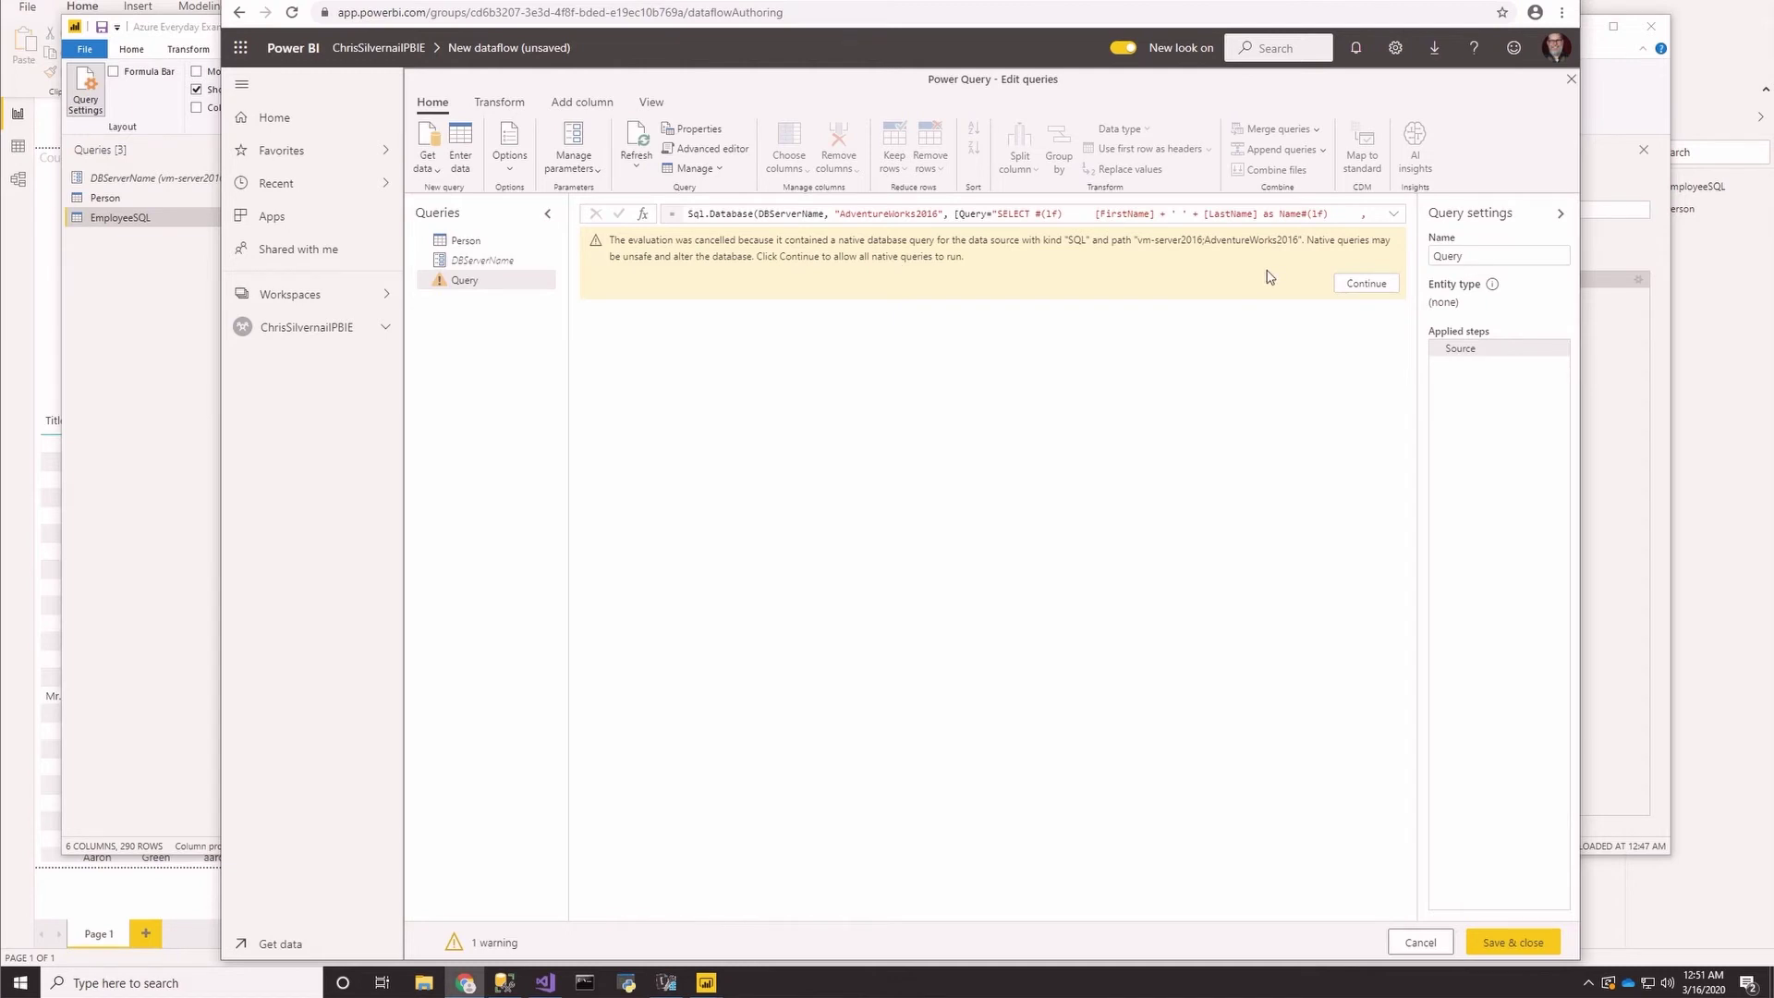
pyautogui.click(1363, 293)
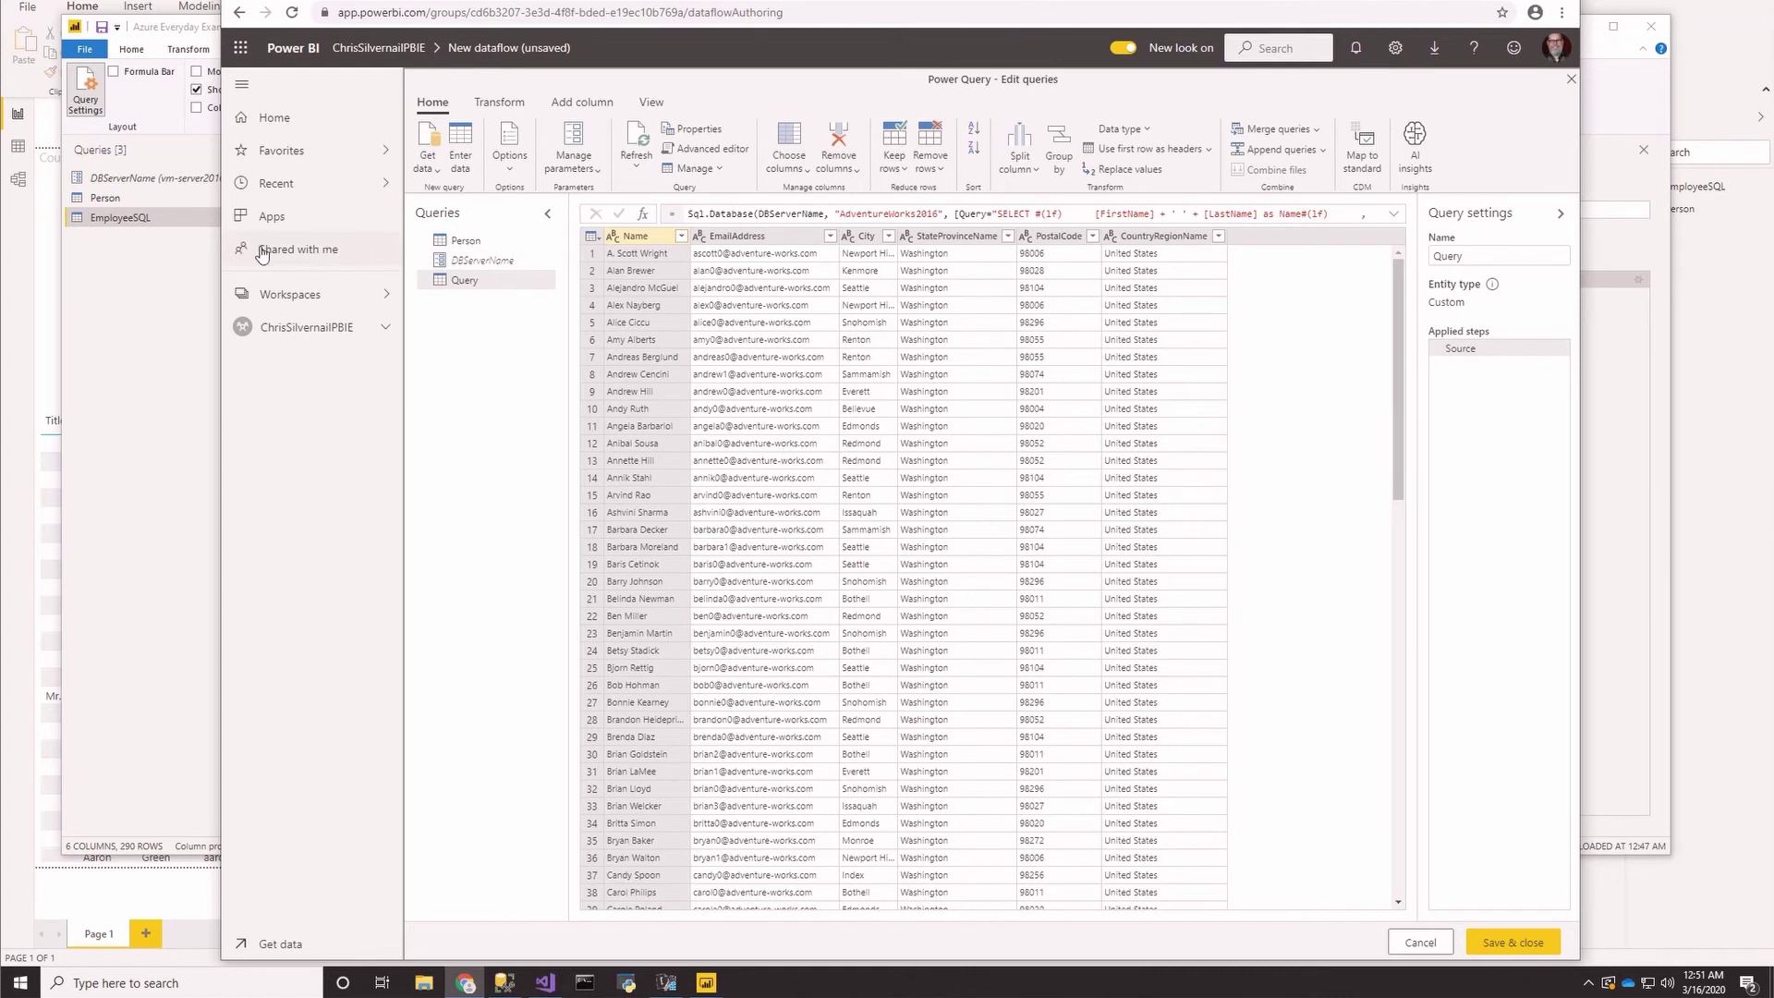
# Step: Rename the new query as EmployeeSQL, then save and close the dataflow's query editor
pyautogui.doubleClick(476, 288)
pyautogui.write('EmployeeSQL')
pyautogui.press('Return')
pyautogui.click(1501, 935)
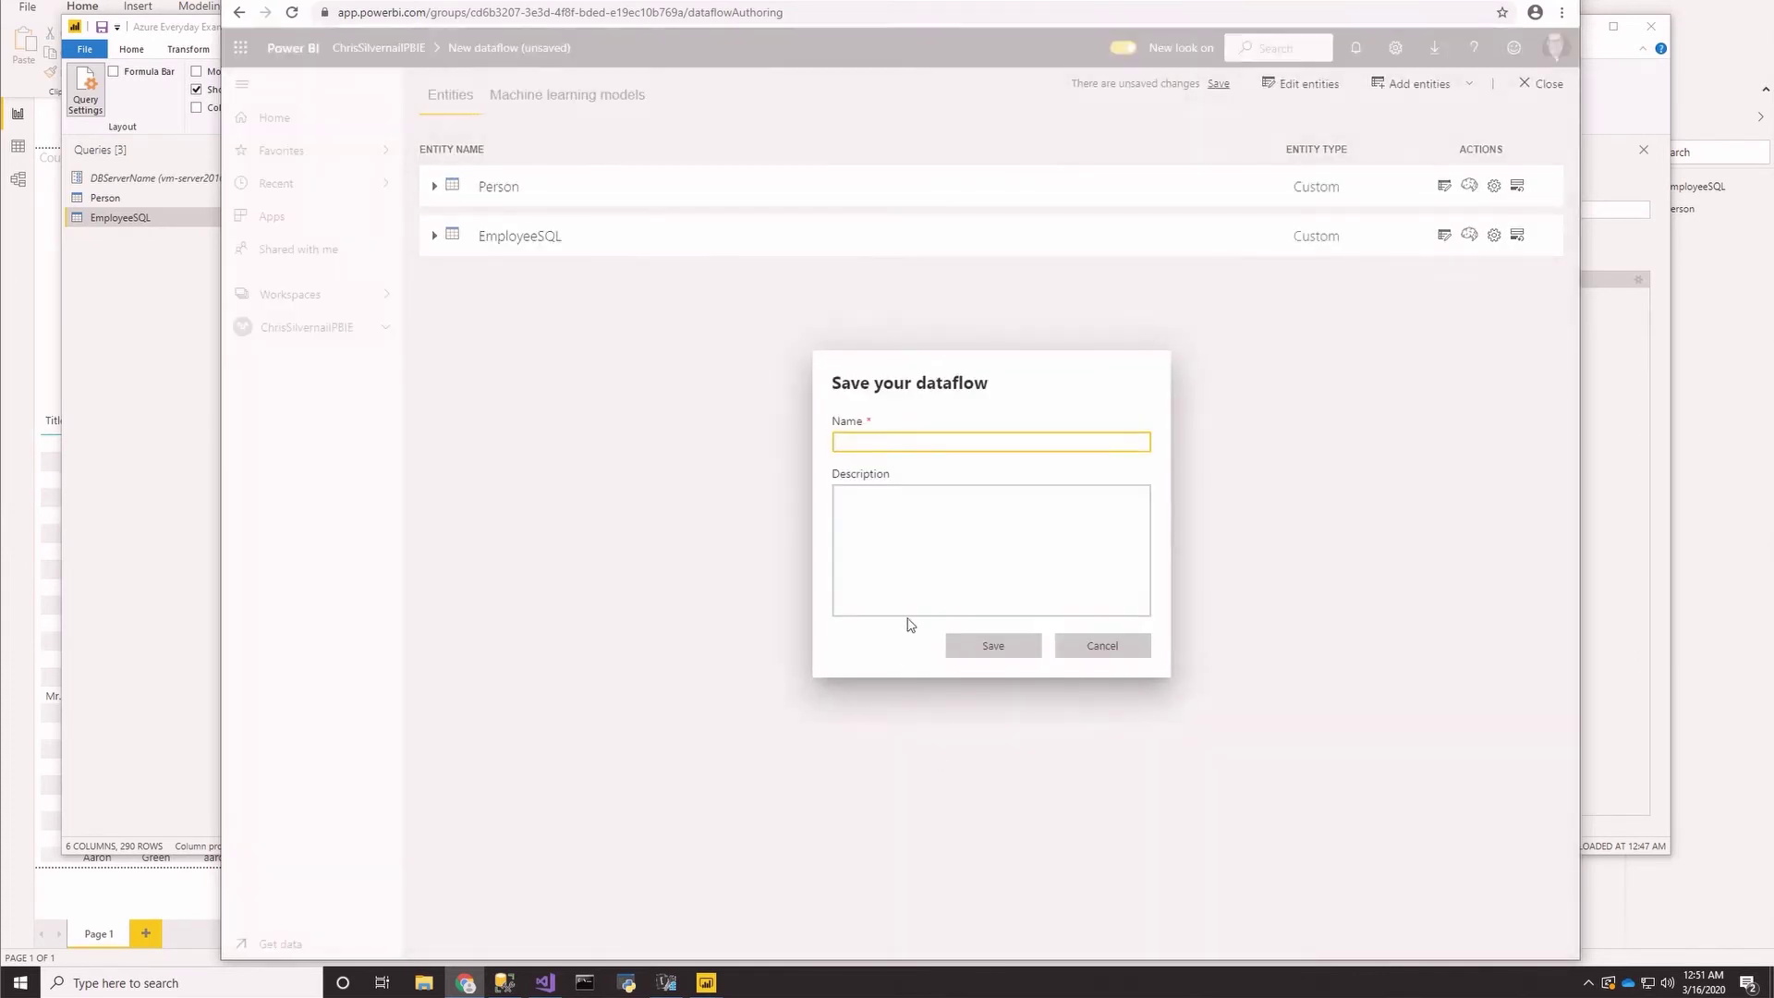
# Step: Save the dataflow under the name AzureEveryday Walkthrough and start its data refresh
pyautogui.write('AzureEveryday Walkthrough')
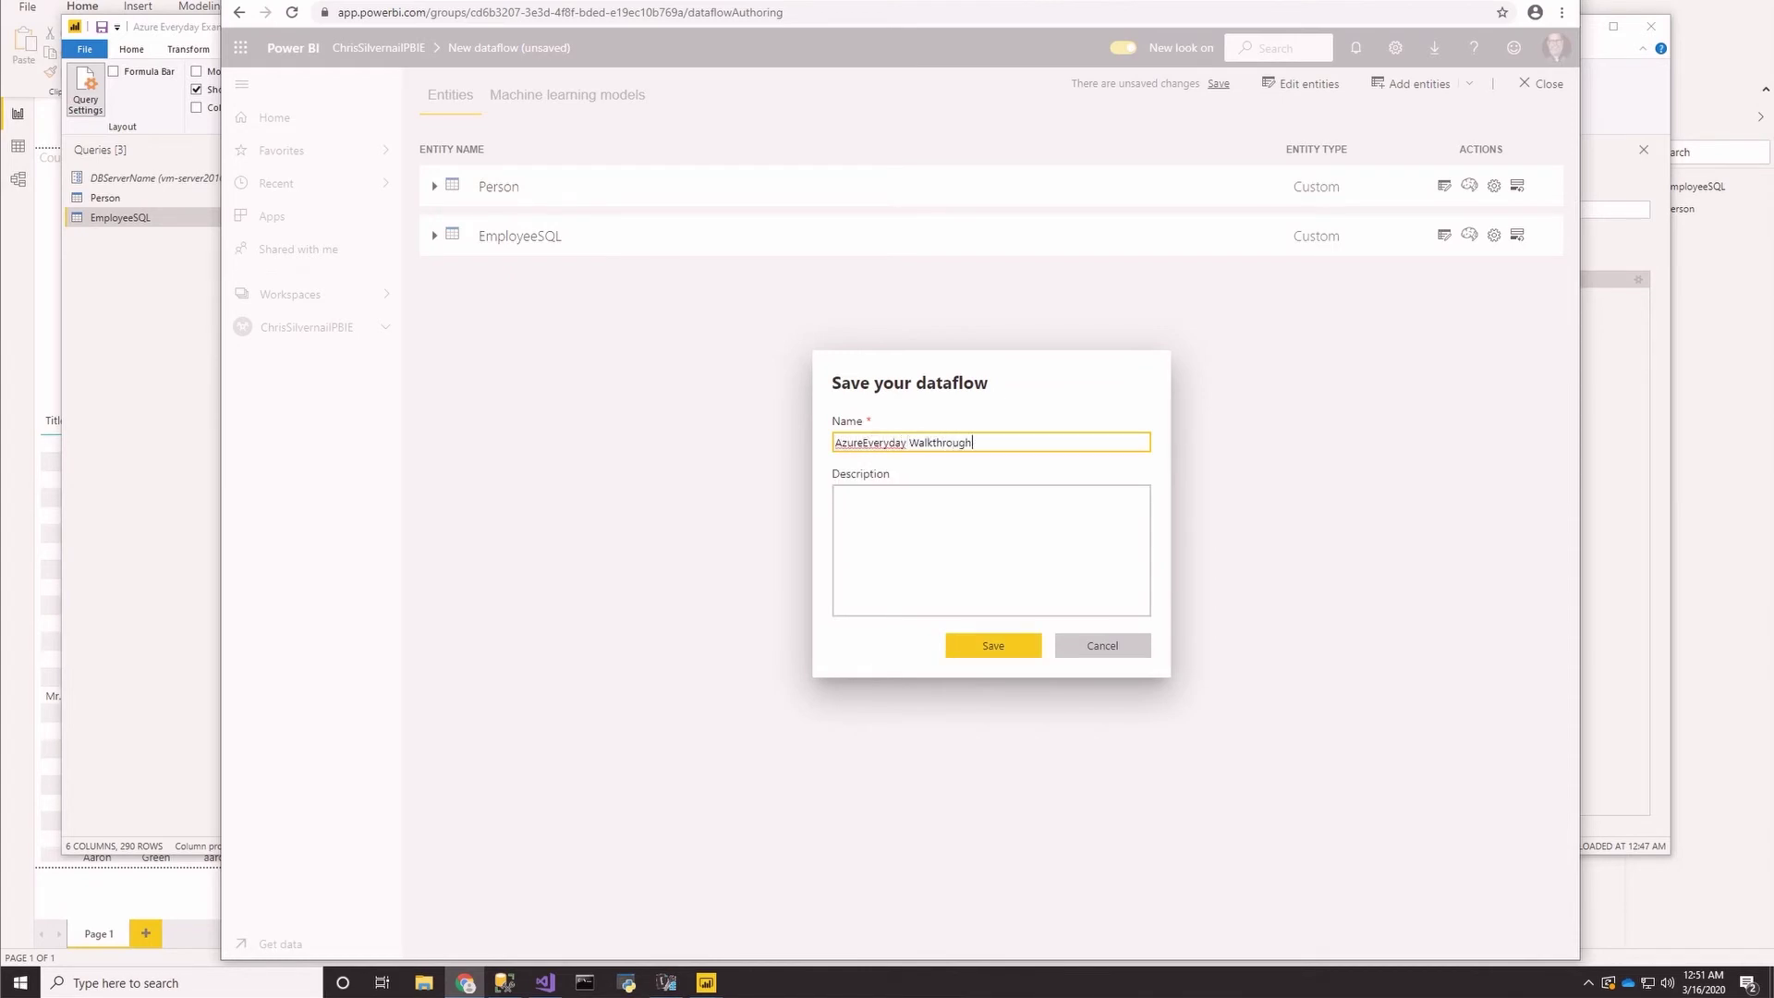
pyautogui.click(990, 653)
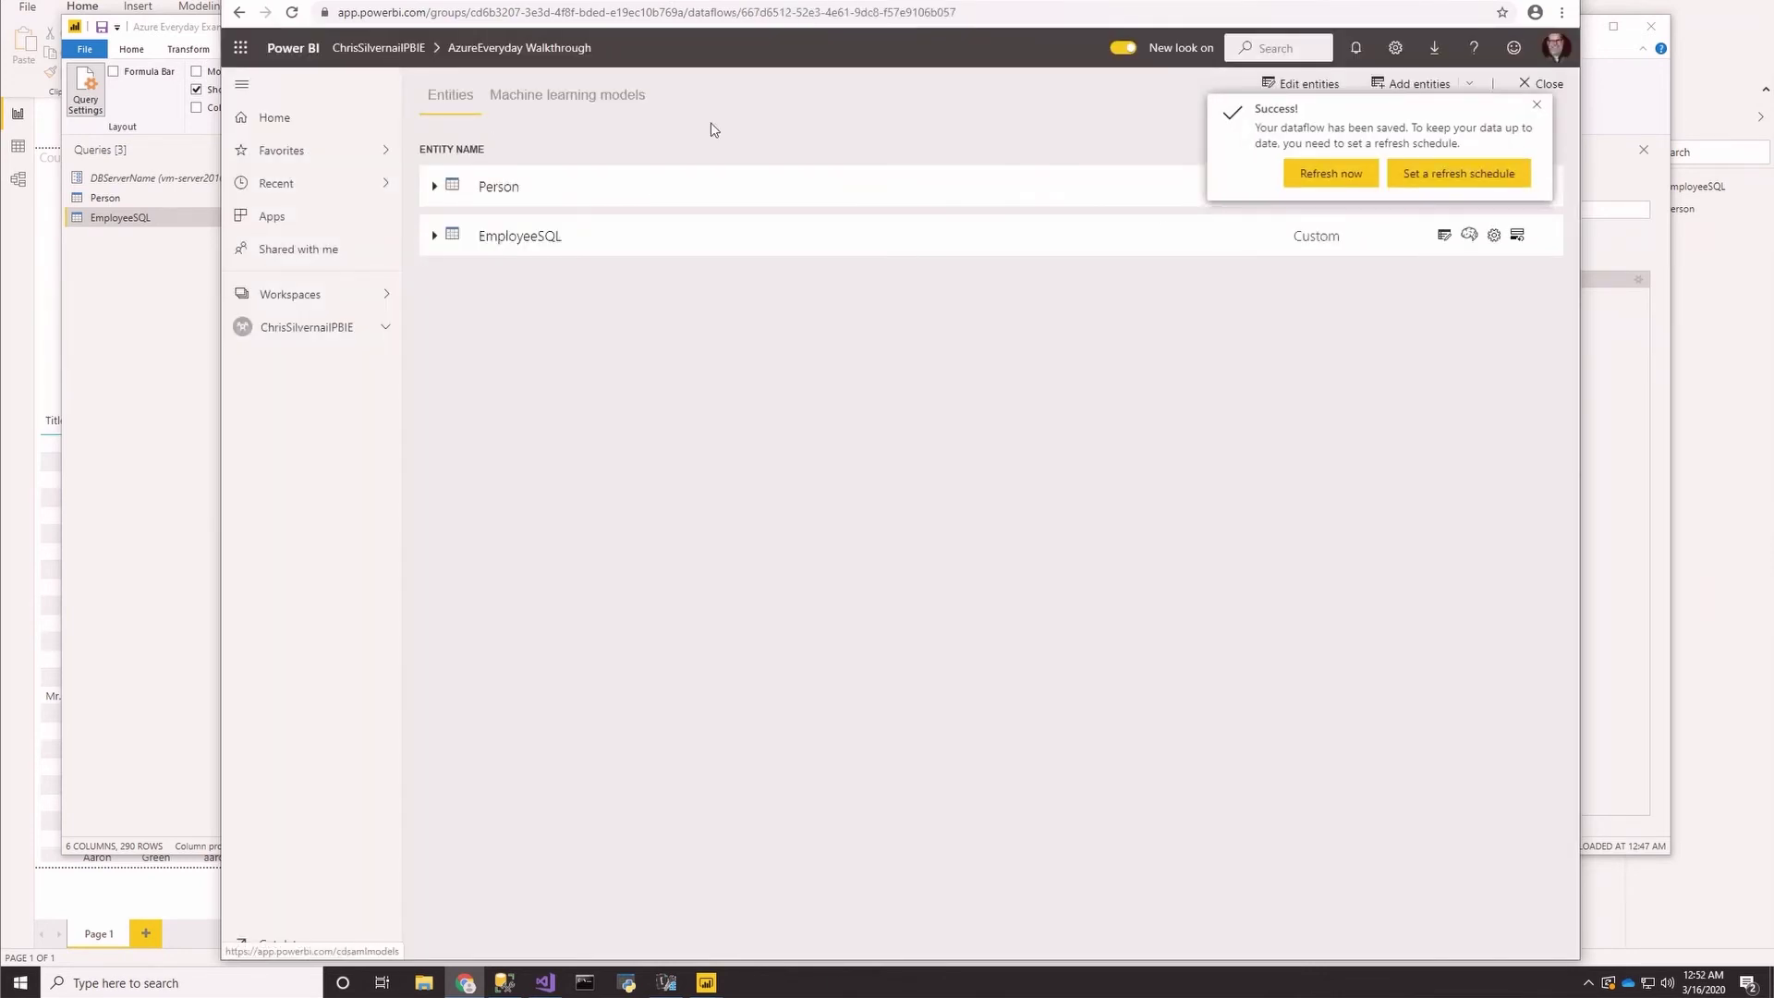
pyautogui.click(1340, 176)
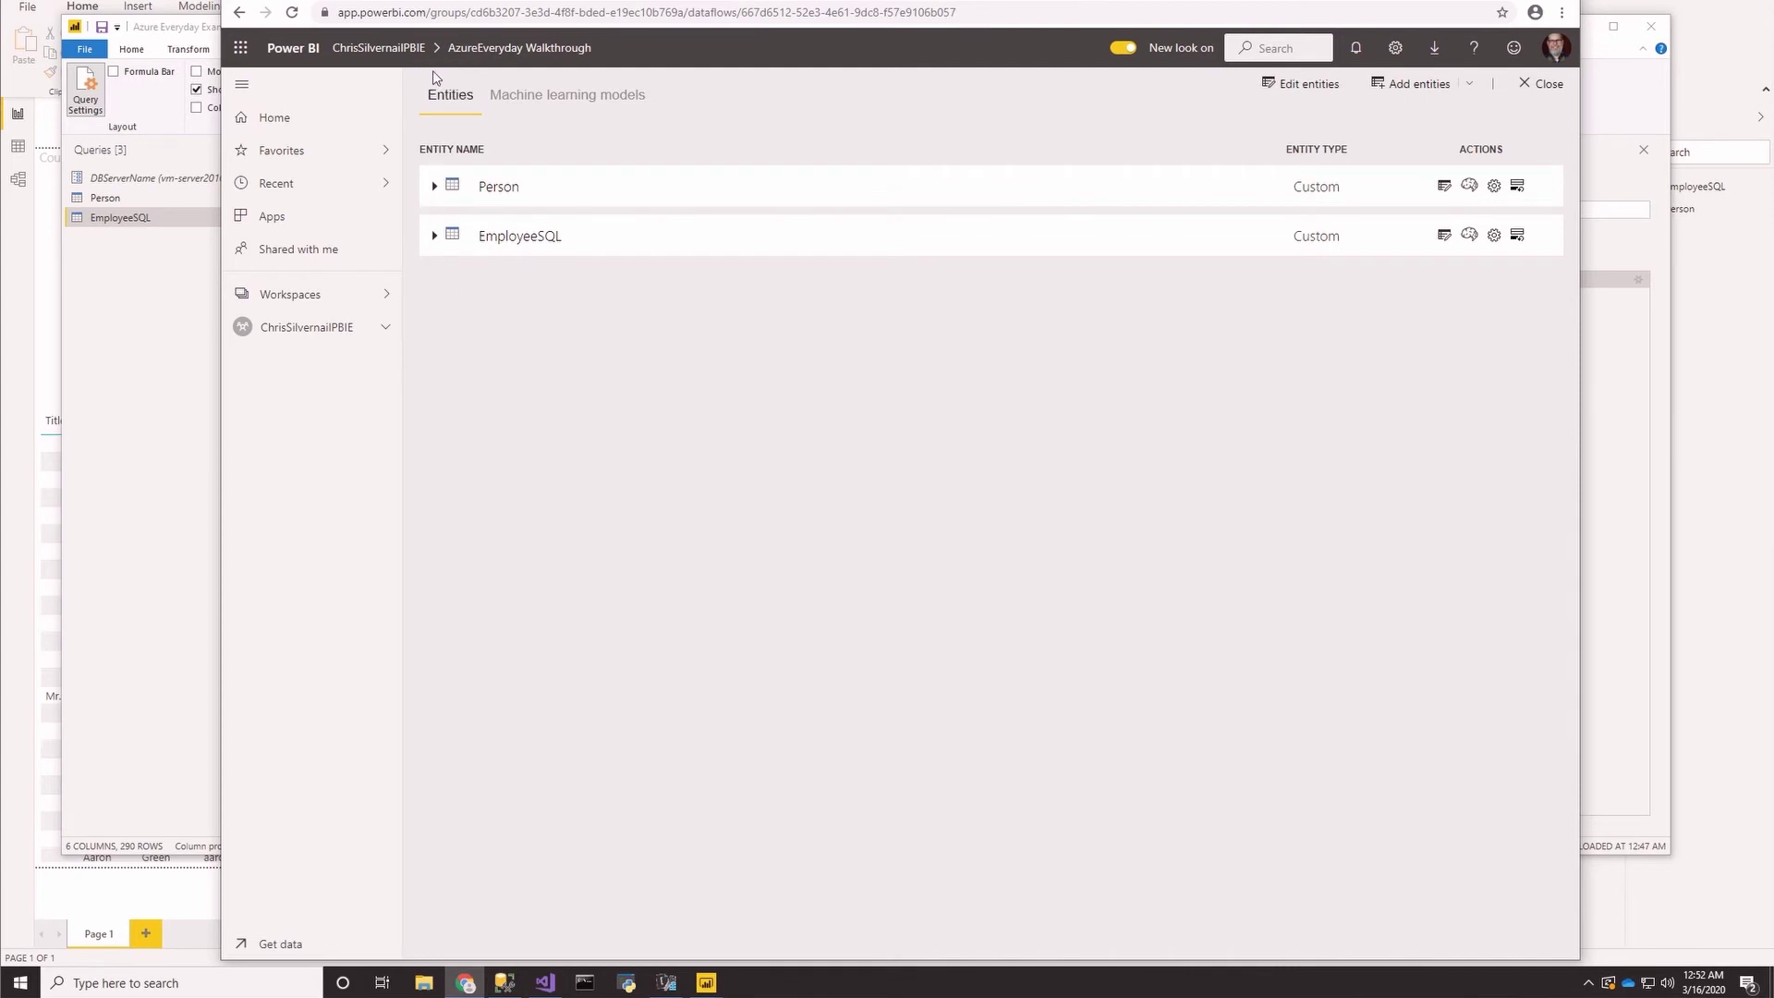
# Step: Find the AzureEveryday Walkthrough dataflow in the workspace, view its entities and return to the dataflow list
pyautogui.click(405, 51)
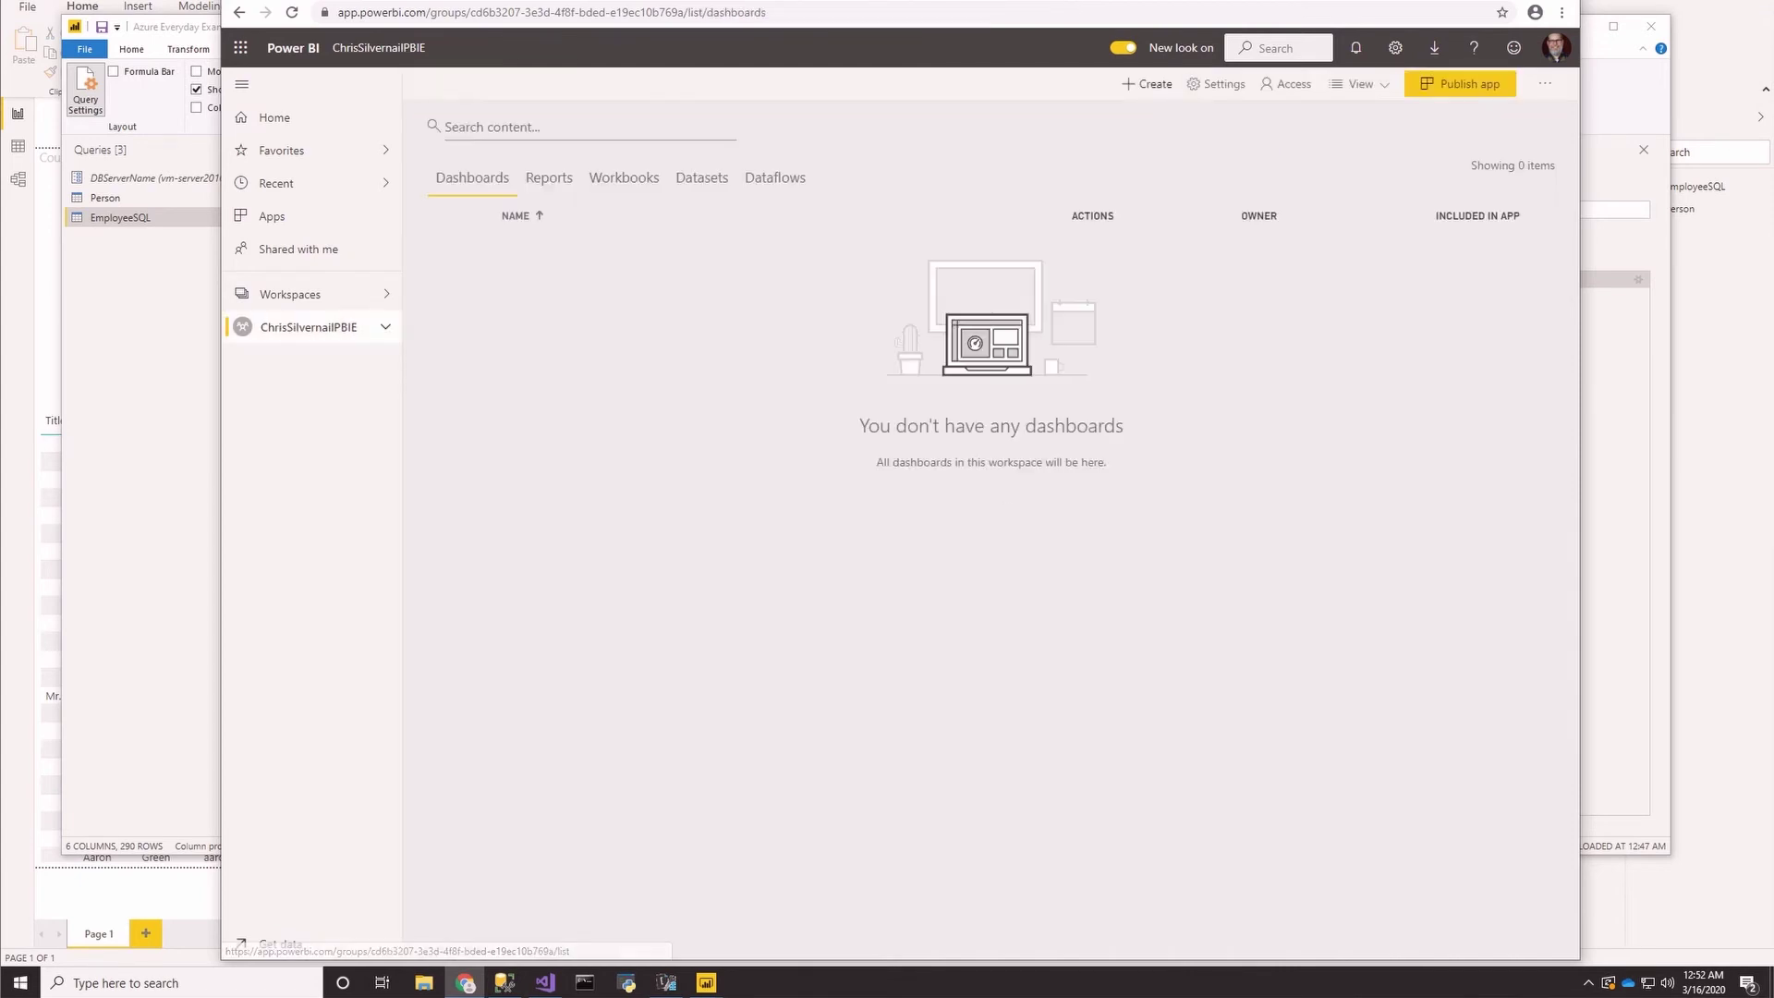
pyautogui.click(774, 177)
pyautogui.click(621, 260)
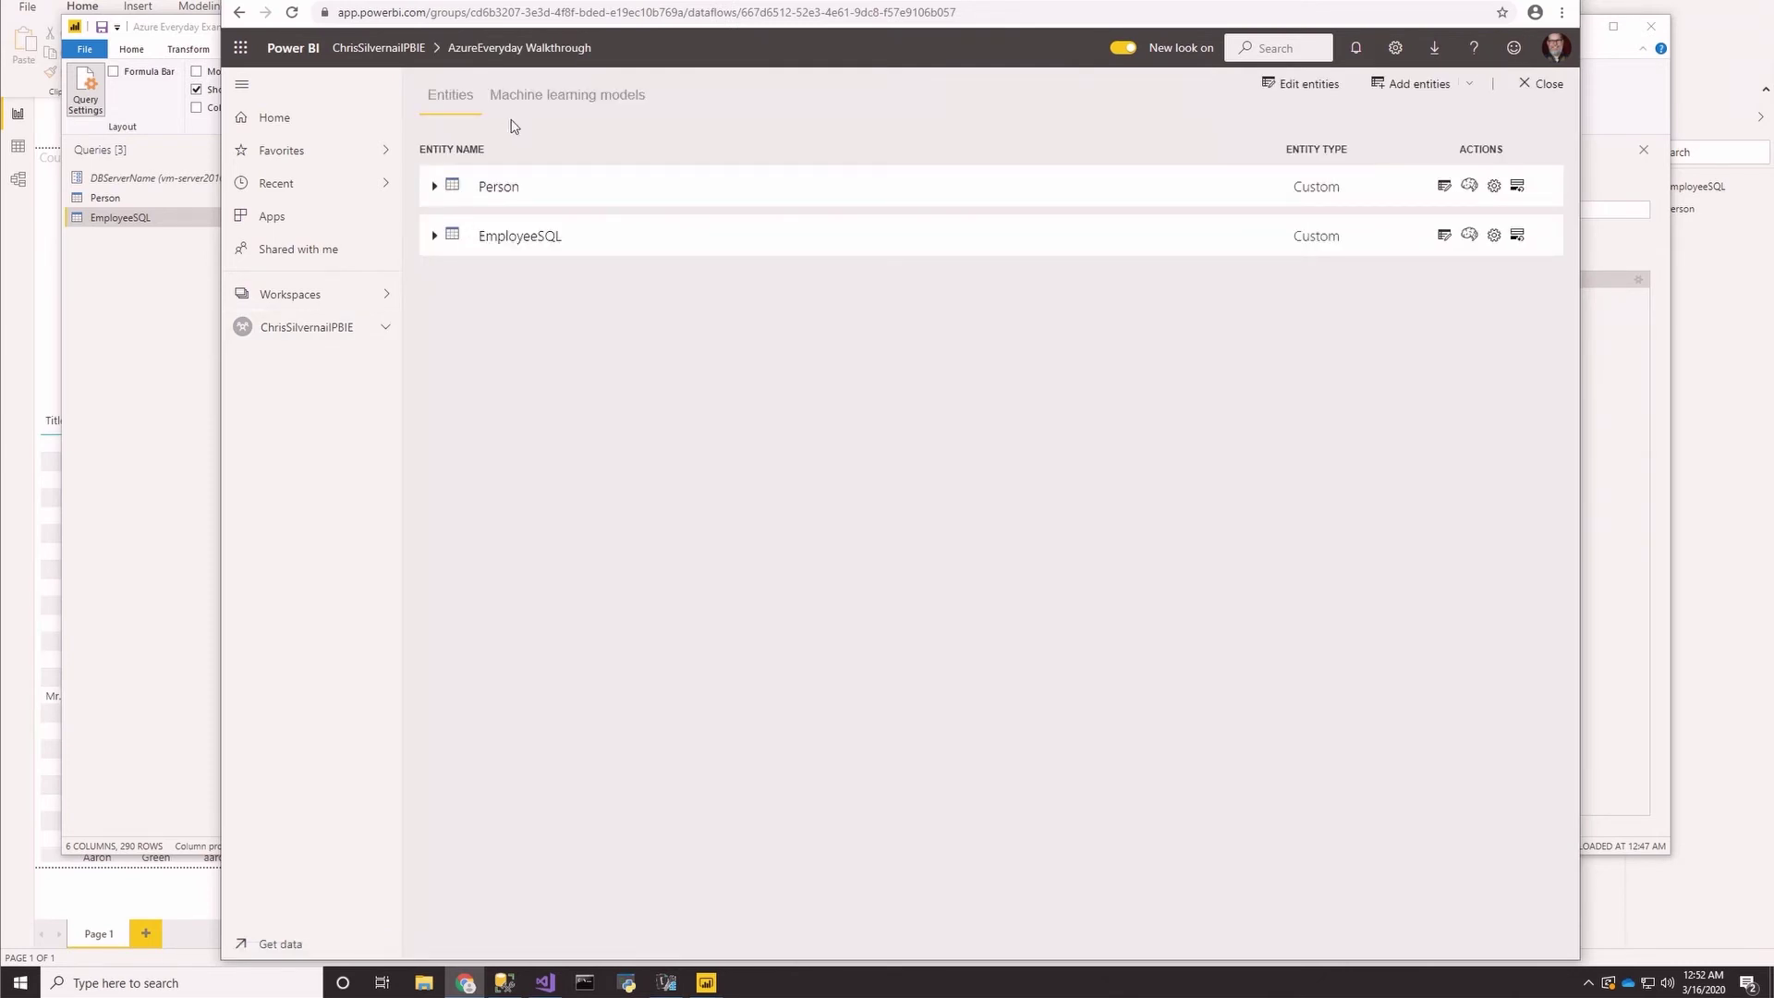
pyautogui.click(381, 49)
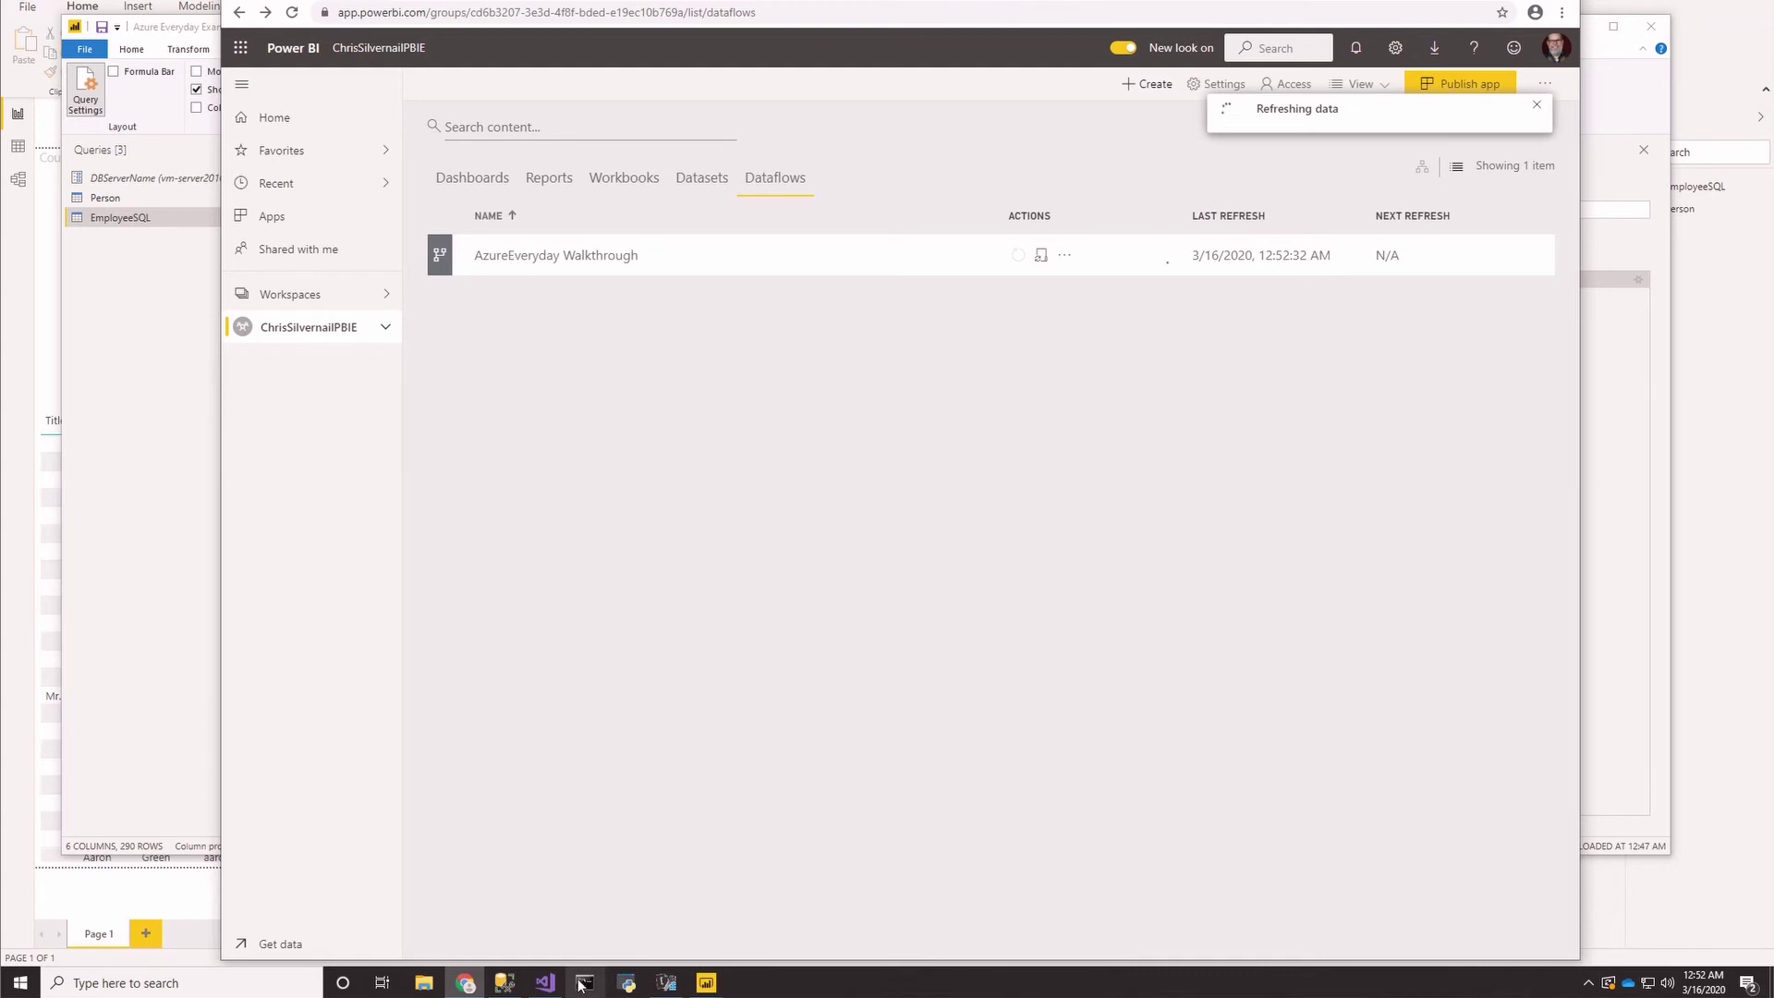
# Step: Switch to Power BI Desktop, start a new report and connect it to the Power BI dataflows data source
pyautogui.click(22, 777)
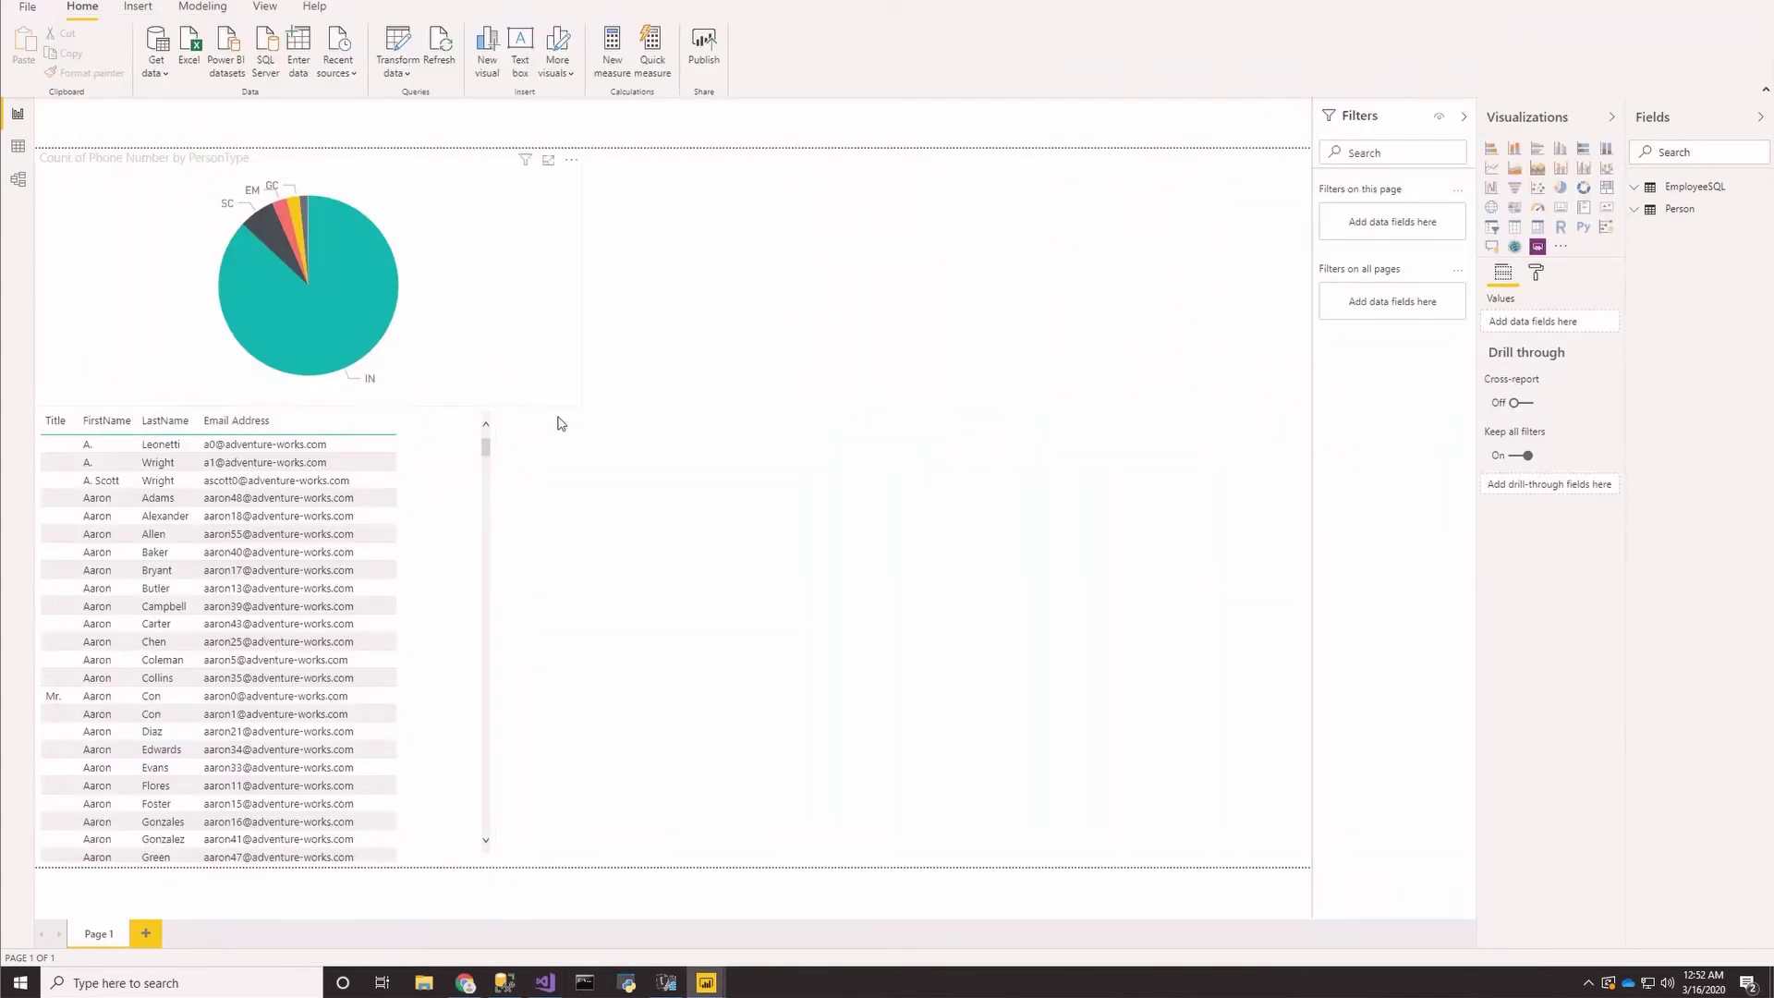
pyautogui.click(28, 7)
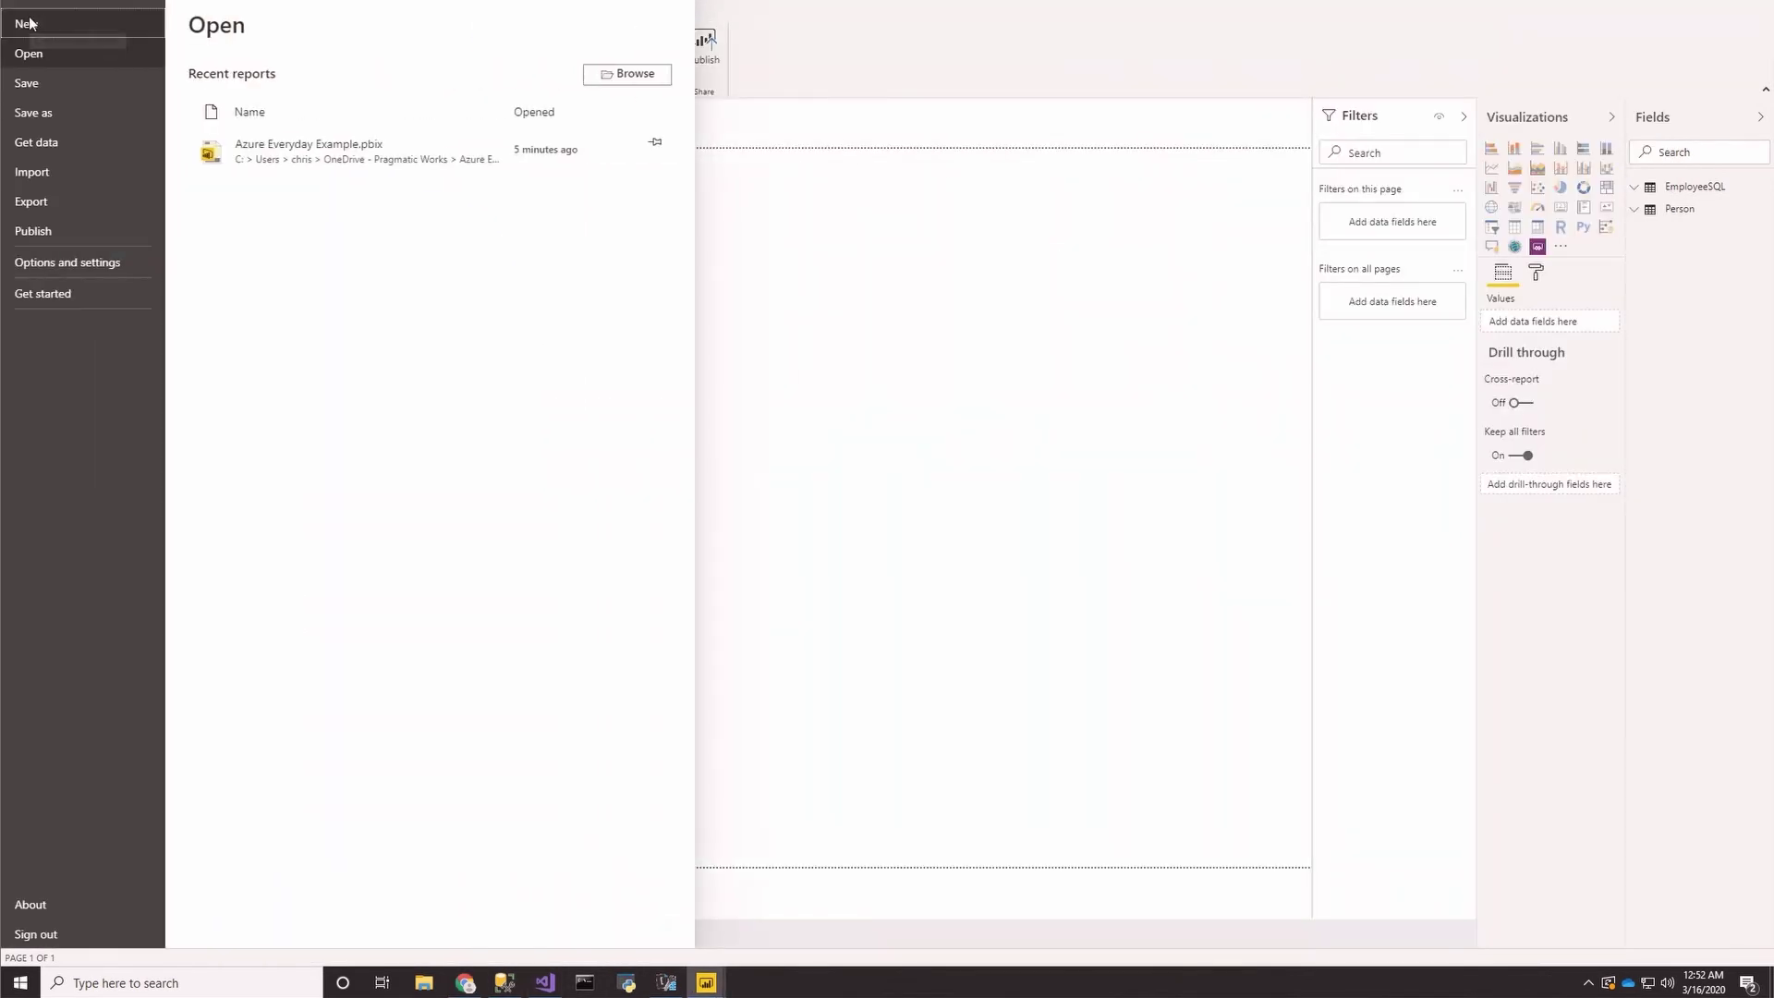
pyautogui.press('Escape')
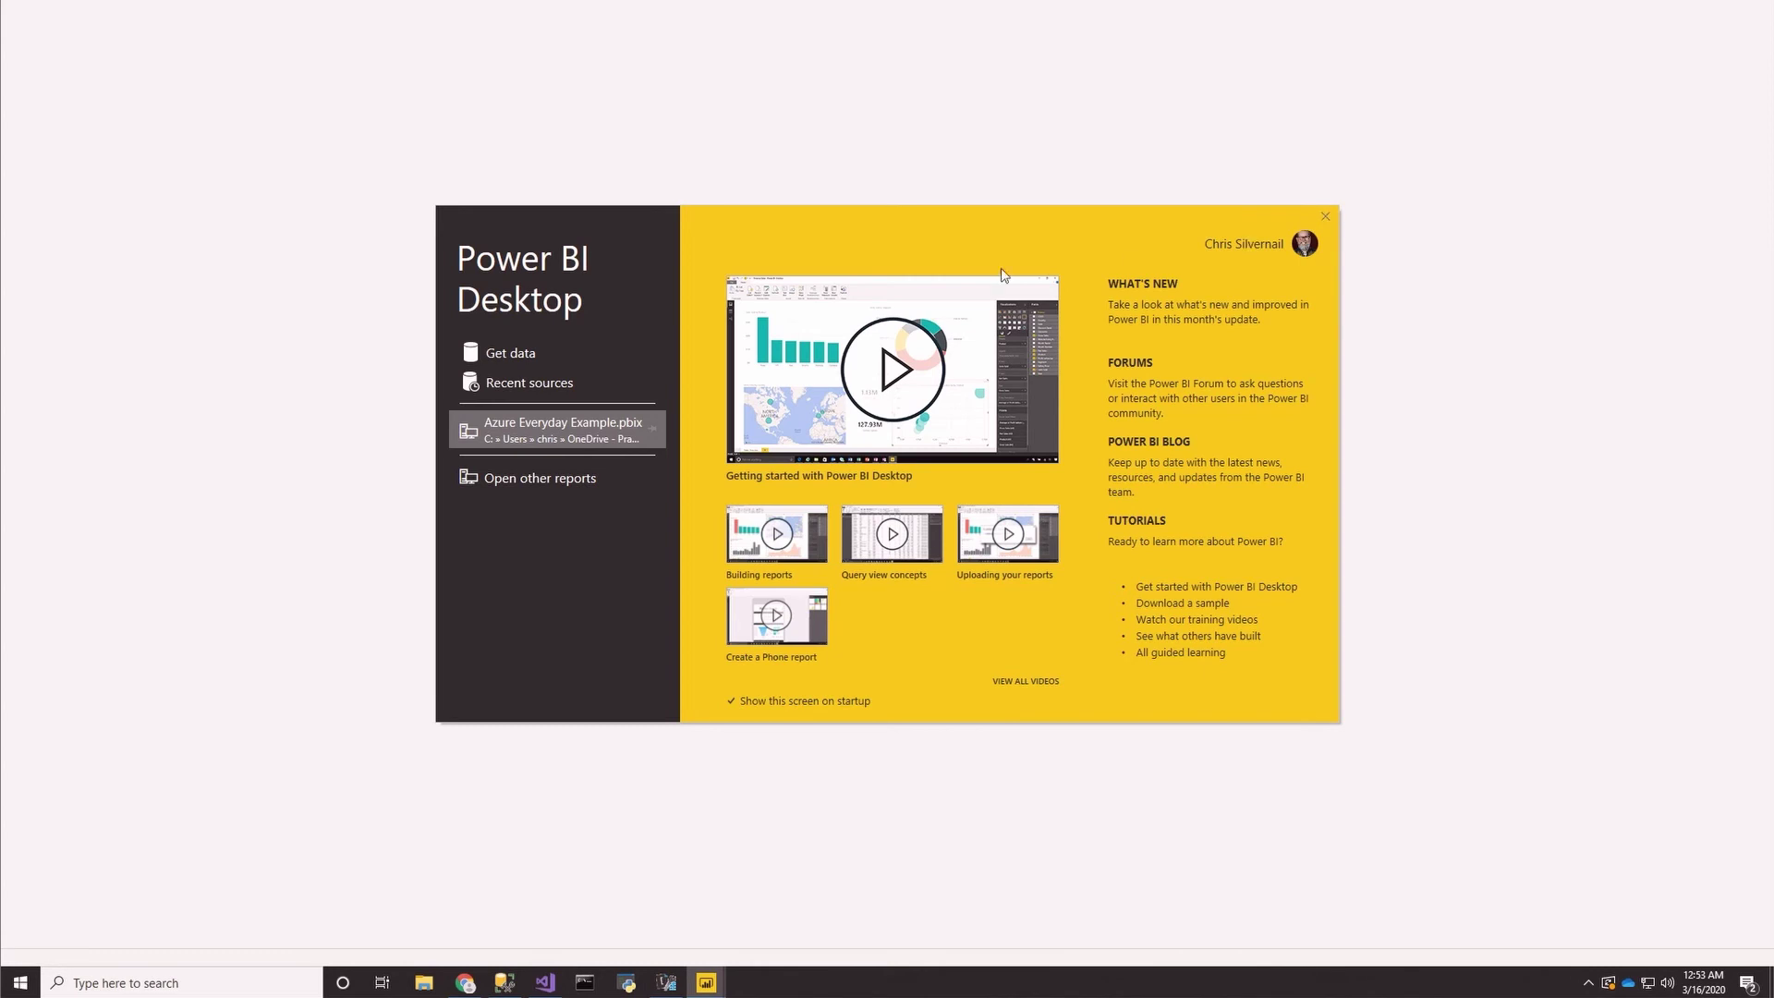
pyautogui.click(520, 359)
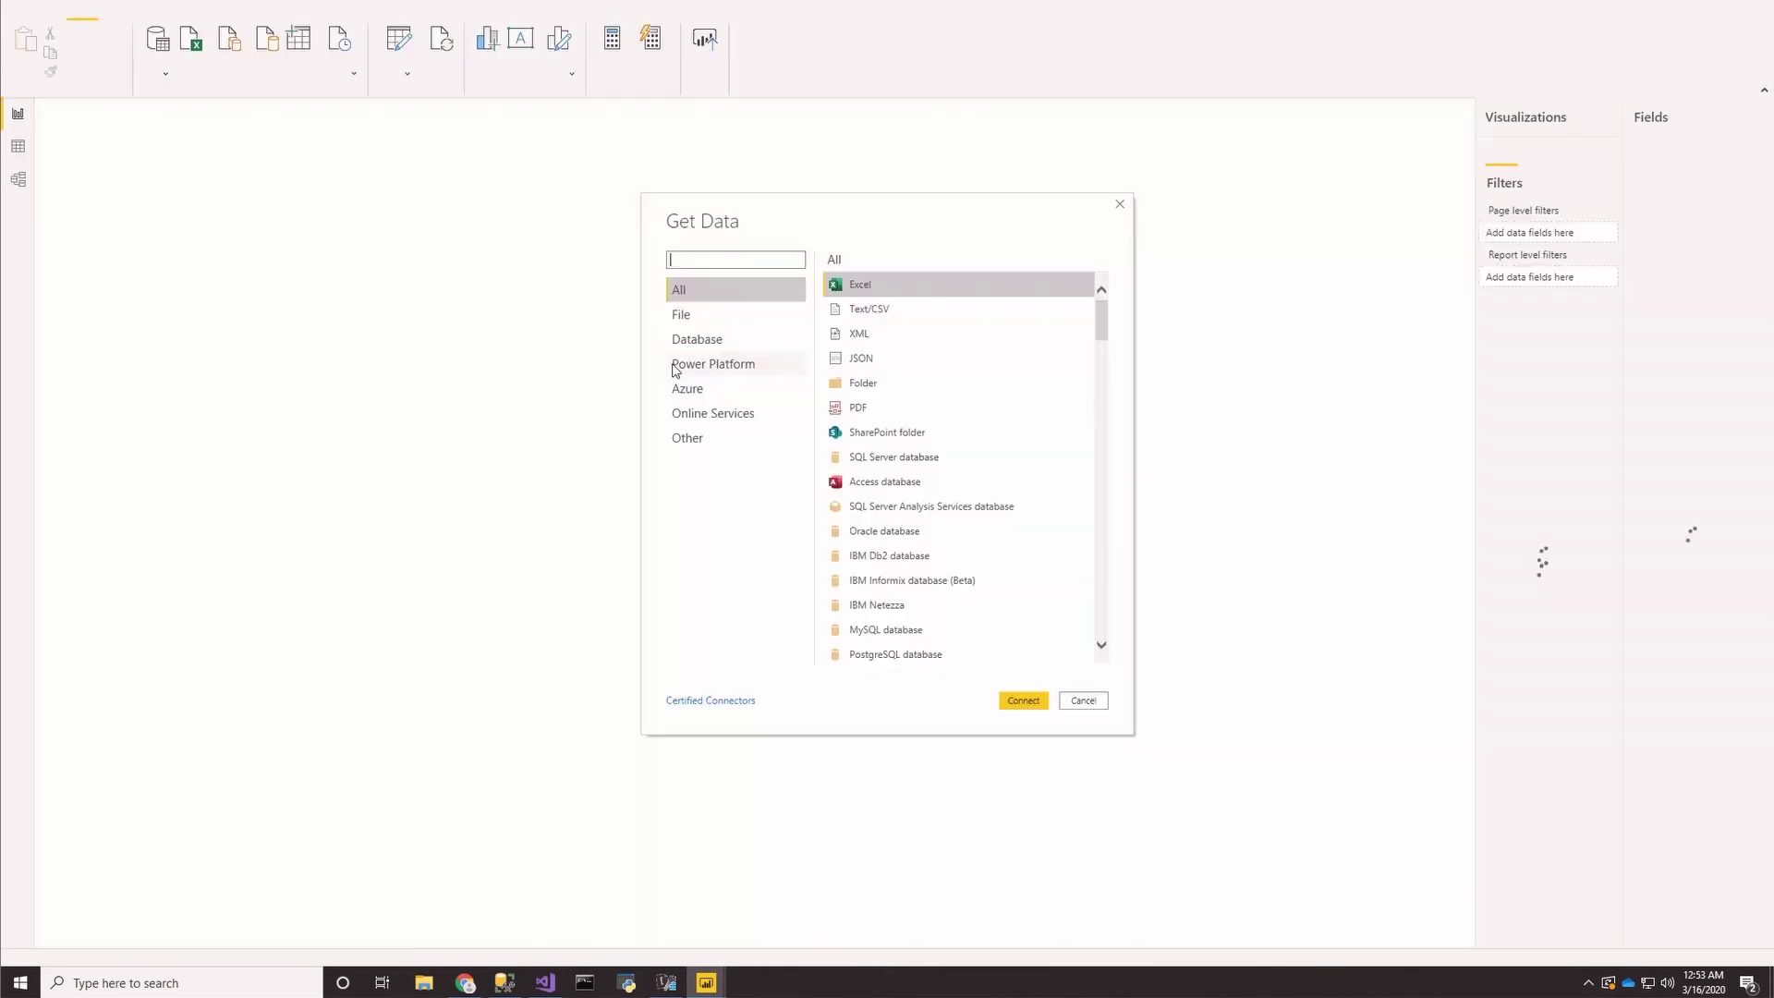
pyautogui.click(675, 366)
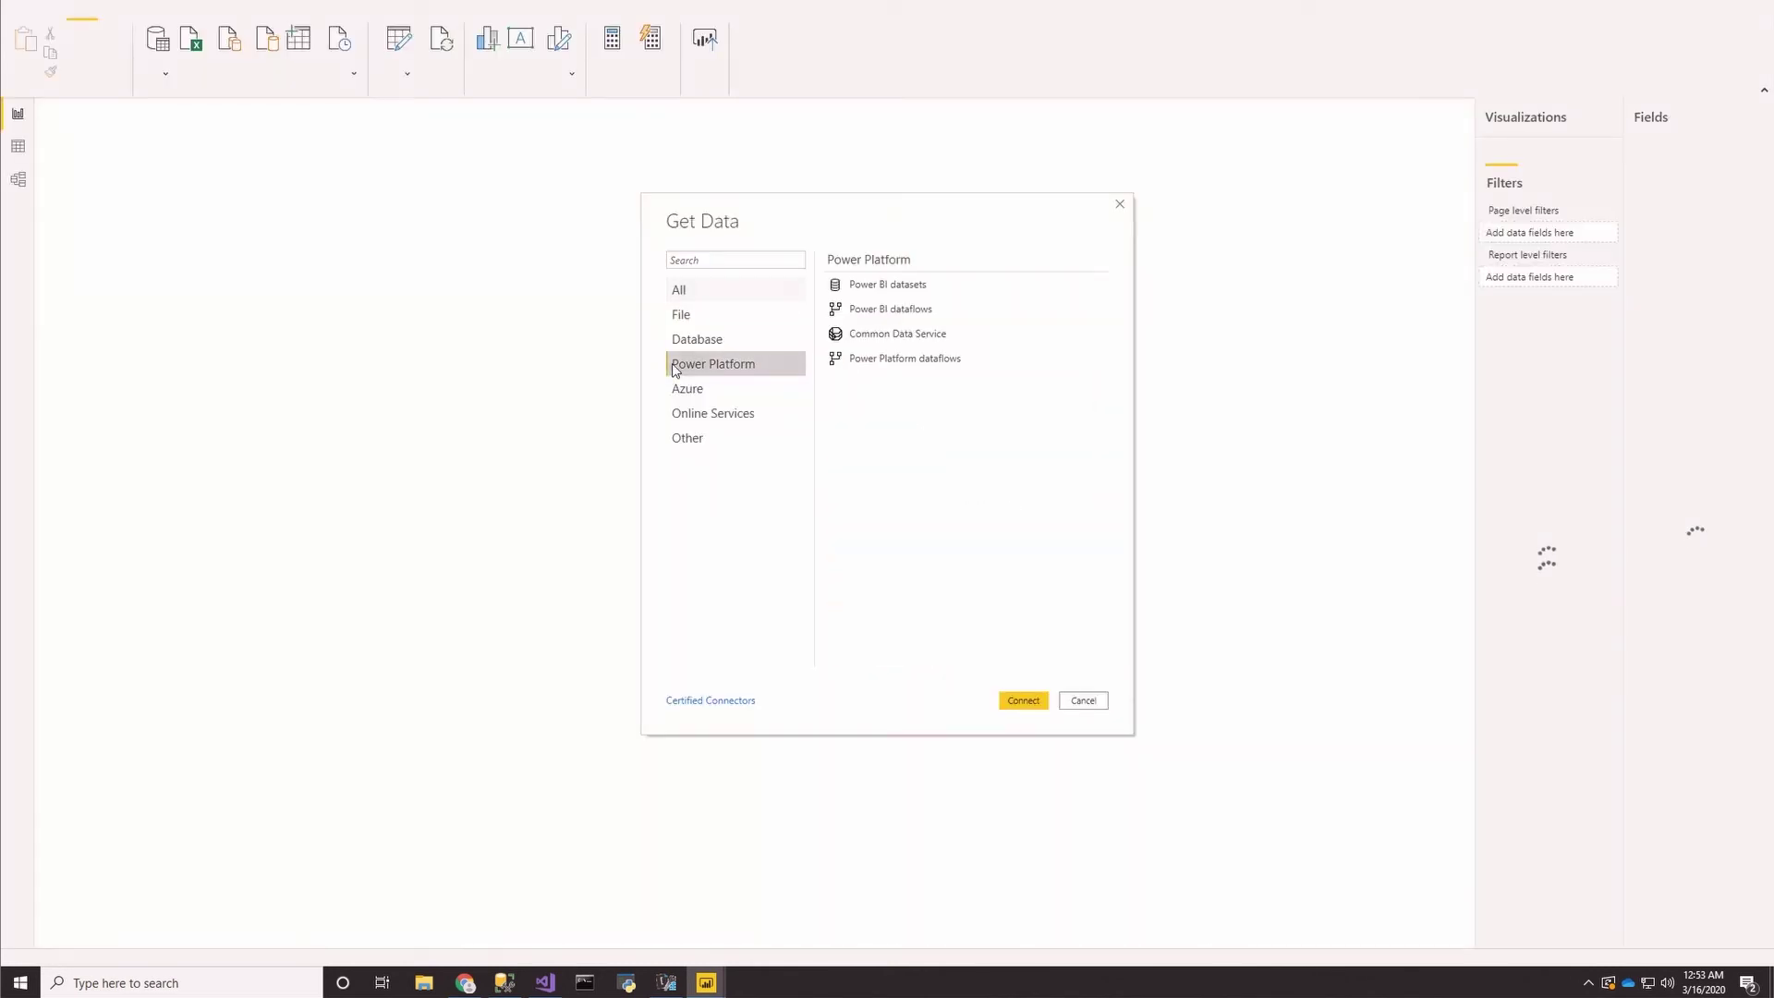
pyautogui.doubleClick(853, 317)
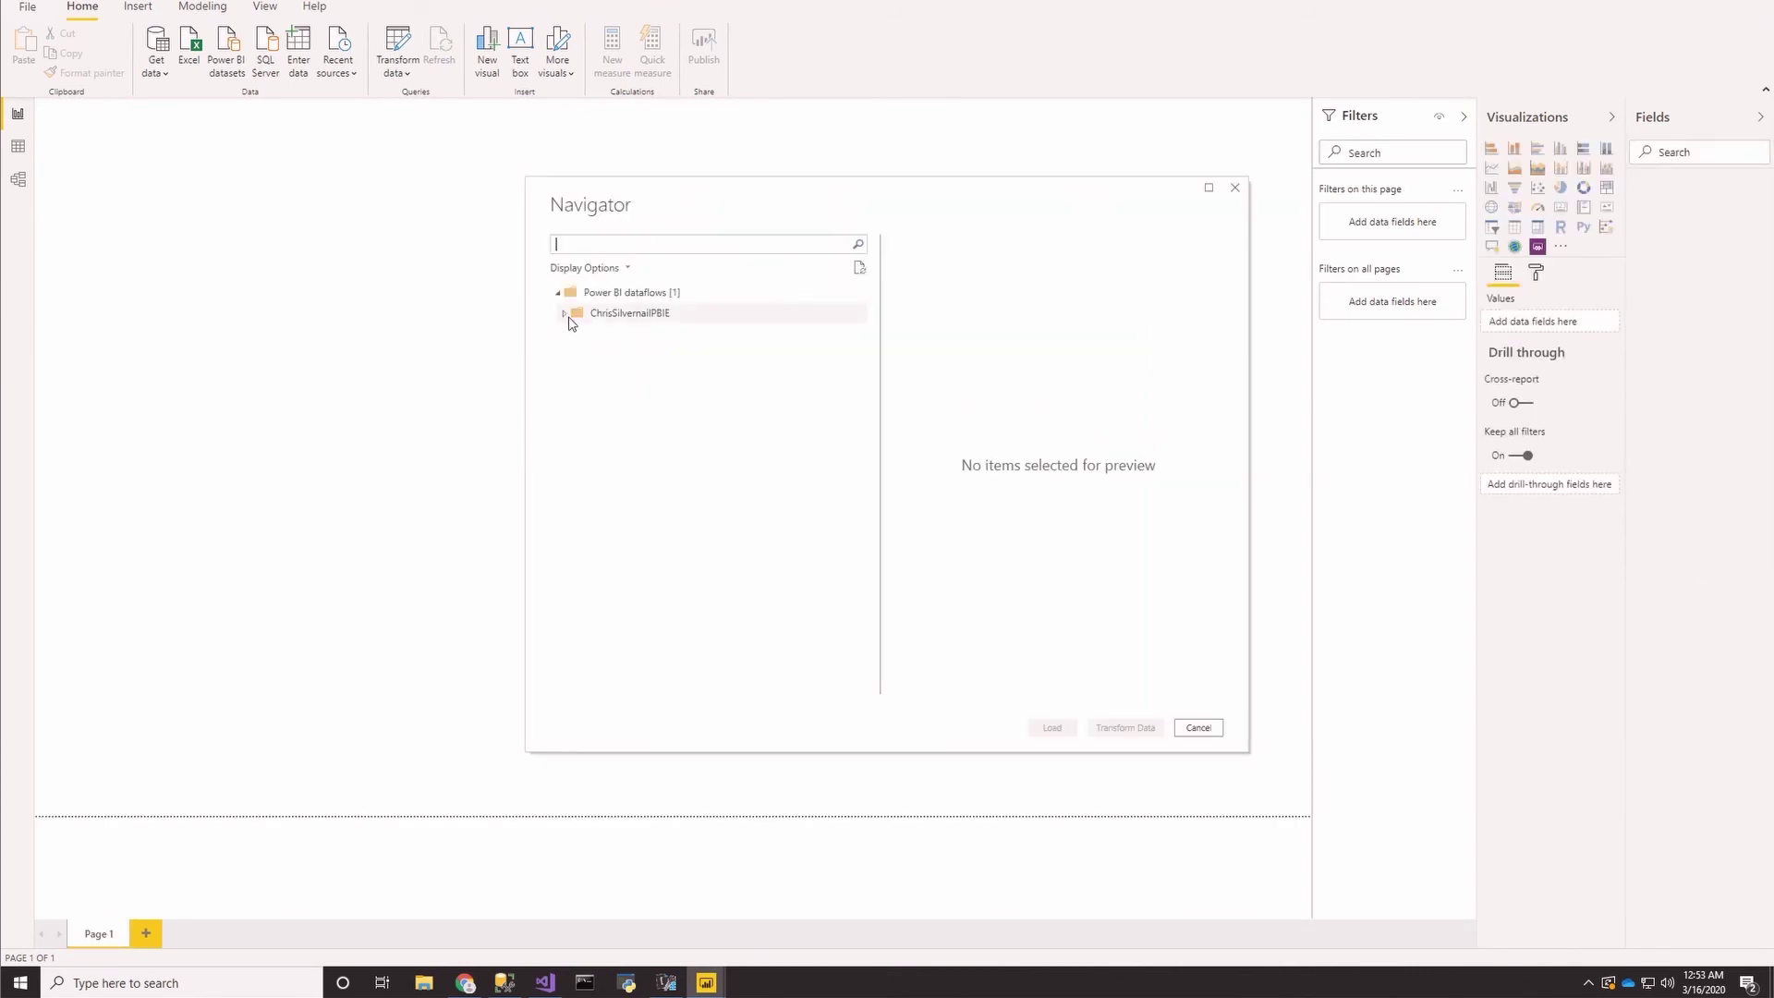
# Step: Load the EmployeeSQL and Person entities from the AzureEveryday Walkthrough dataflow into the report
pyautogui.click(567, 315)
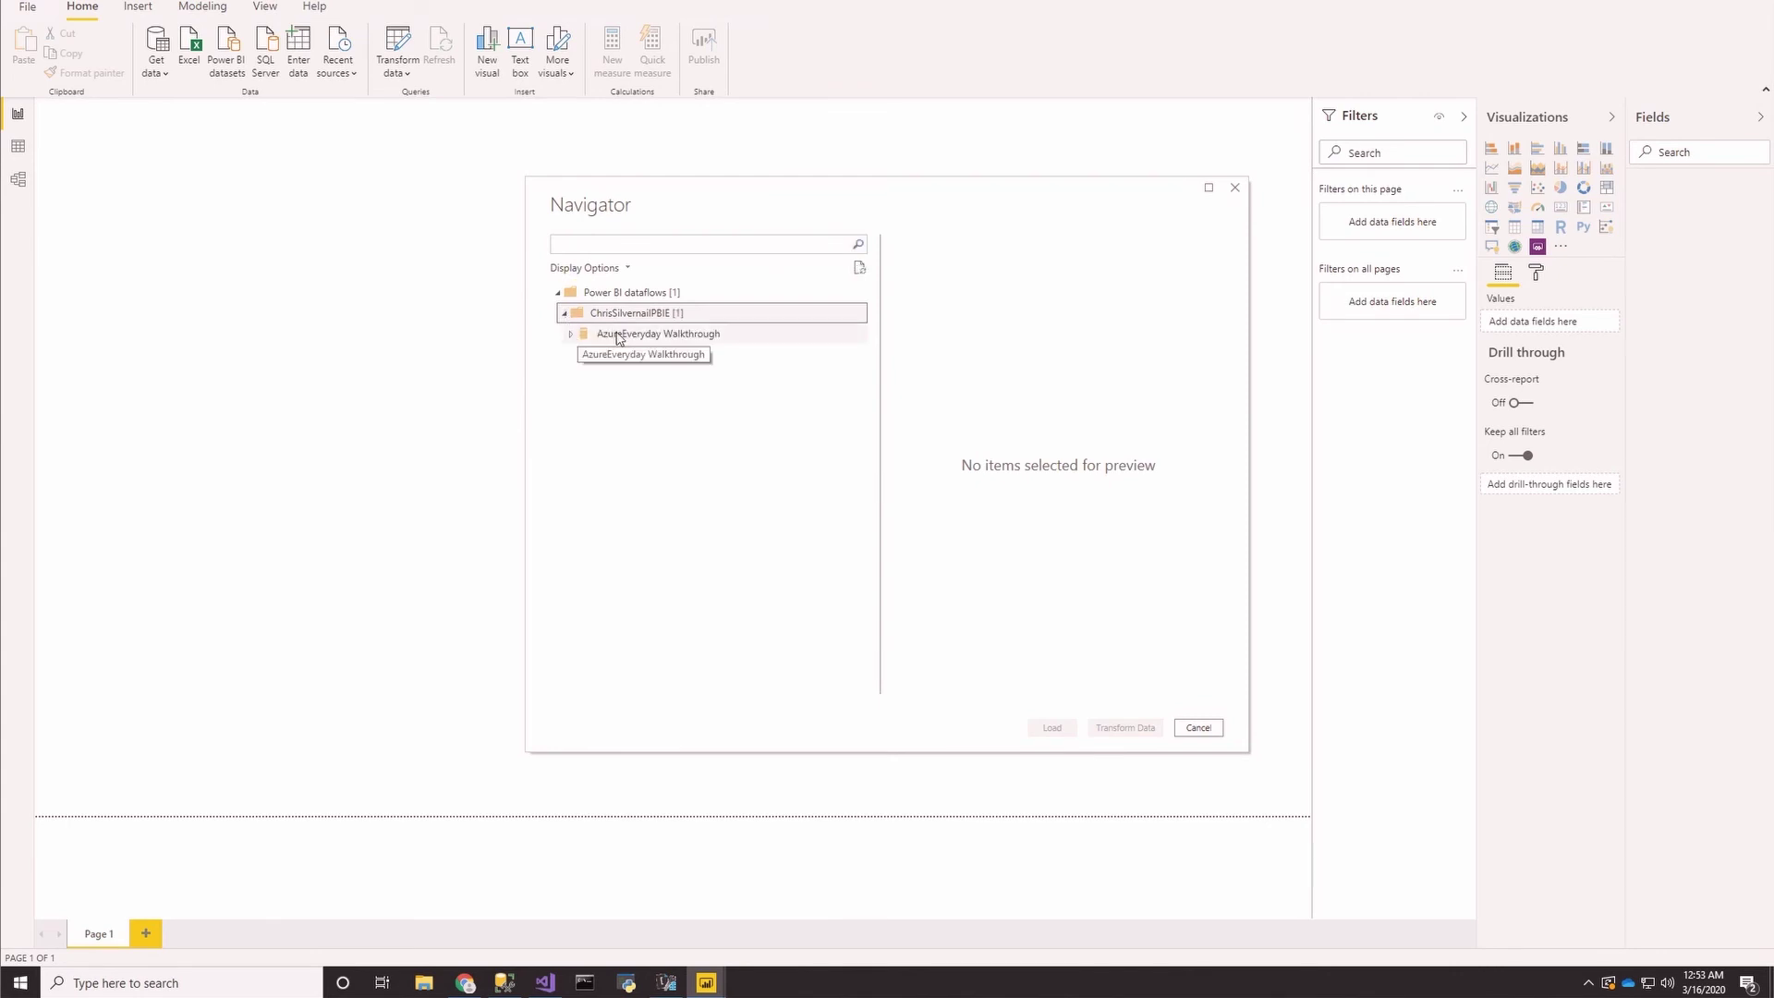
pyautogui.click(570, 334)
pyautogui.click(589, 354)
pyautogui.click(588, 374)
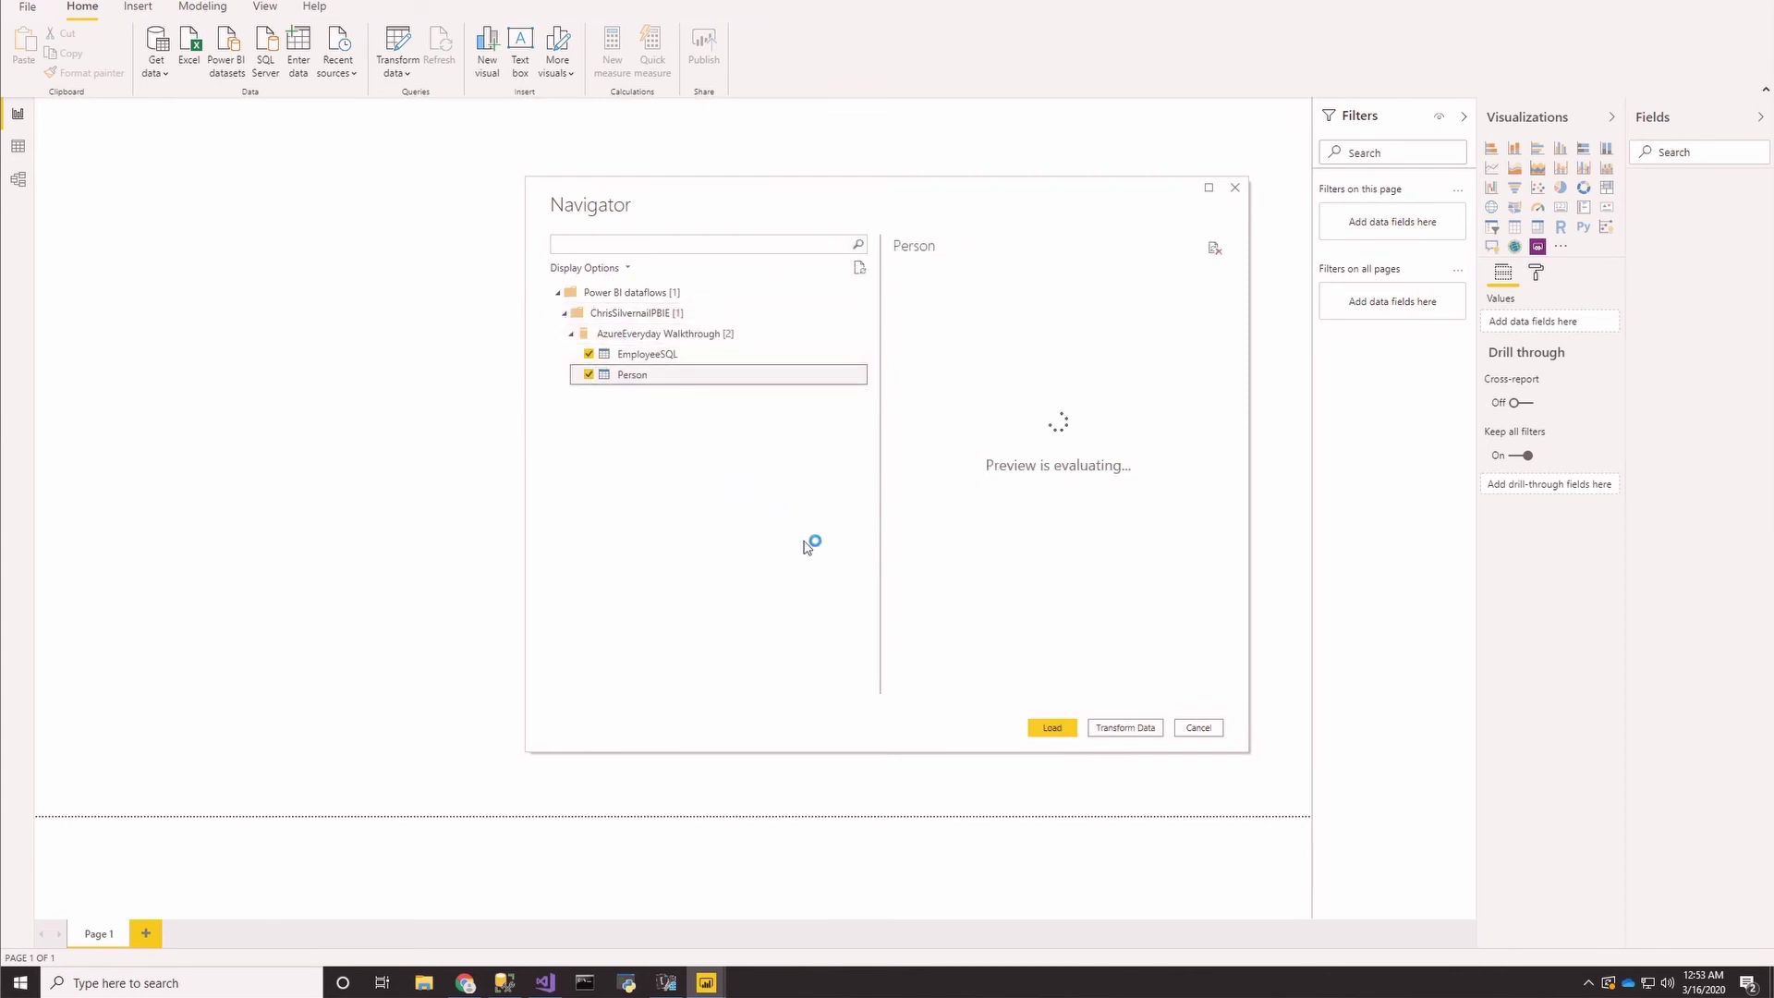
pyautogui.click(1049, 726)
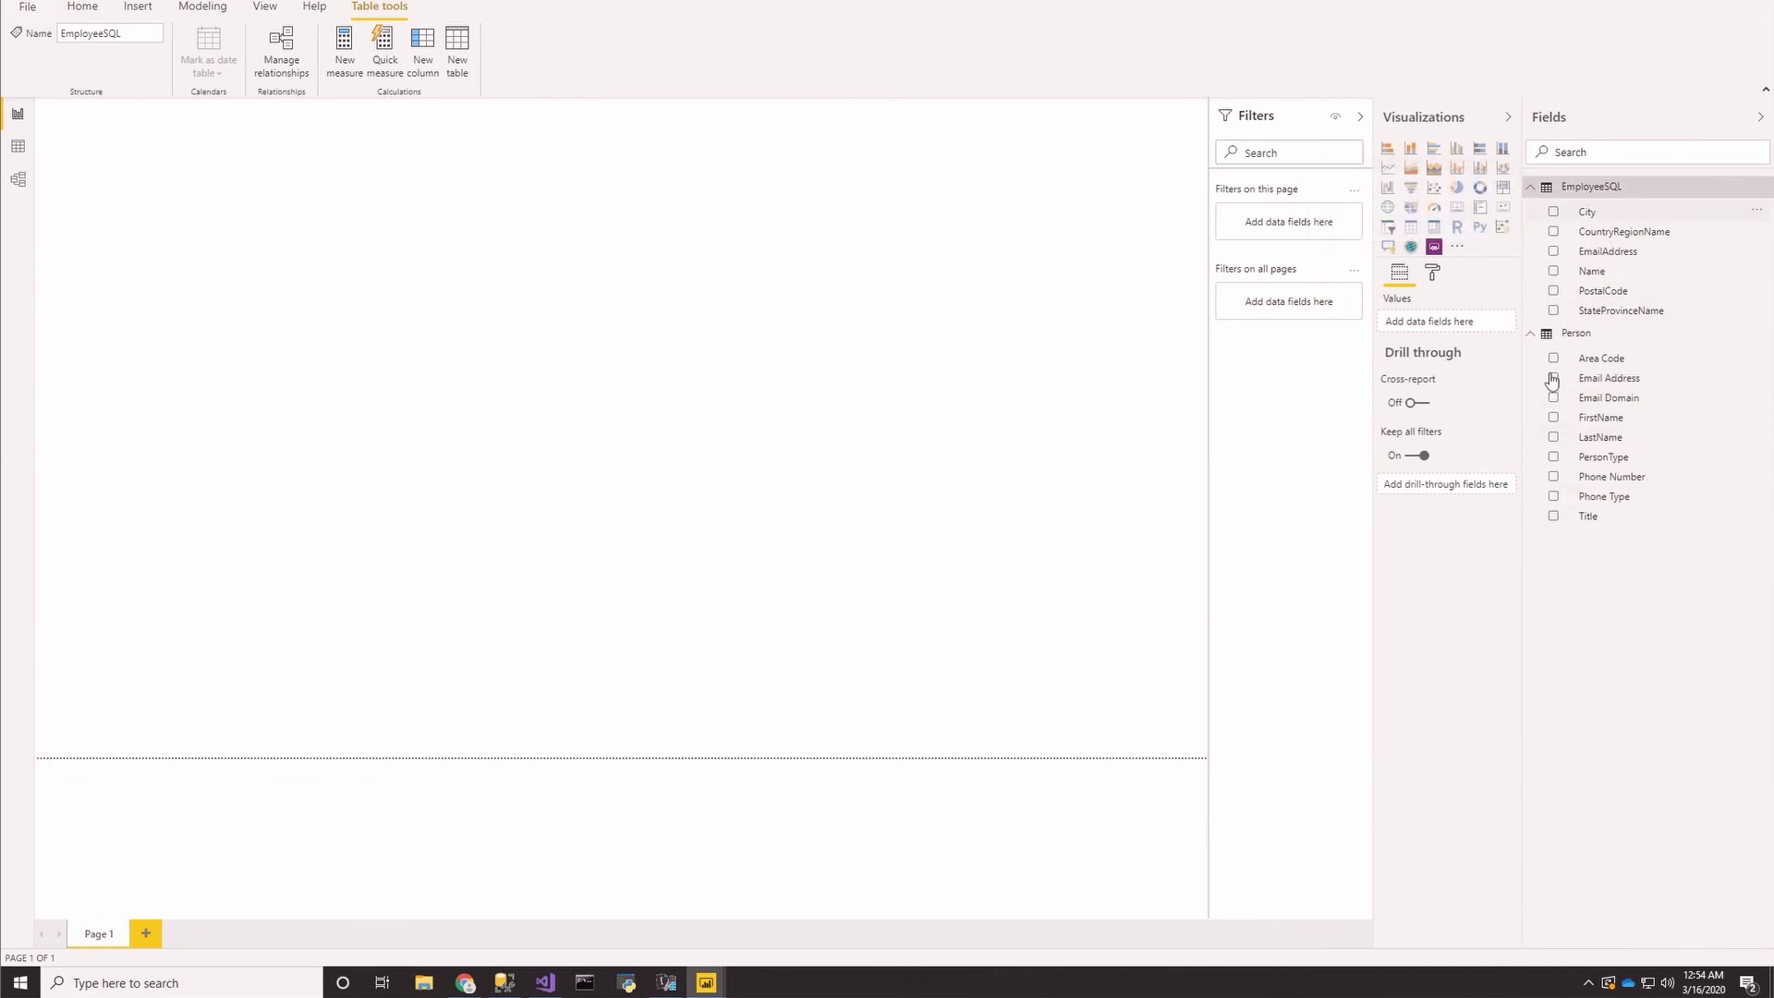
# Step: Add a table visual with the Person fields FirstName, LastName and Title and place it near the middle of the page
pyautogui.click(1410, 226)
pyautogui.click(1554, 418)
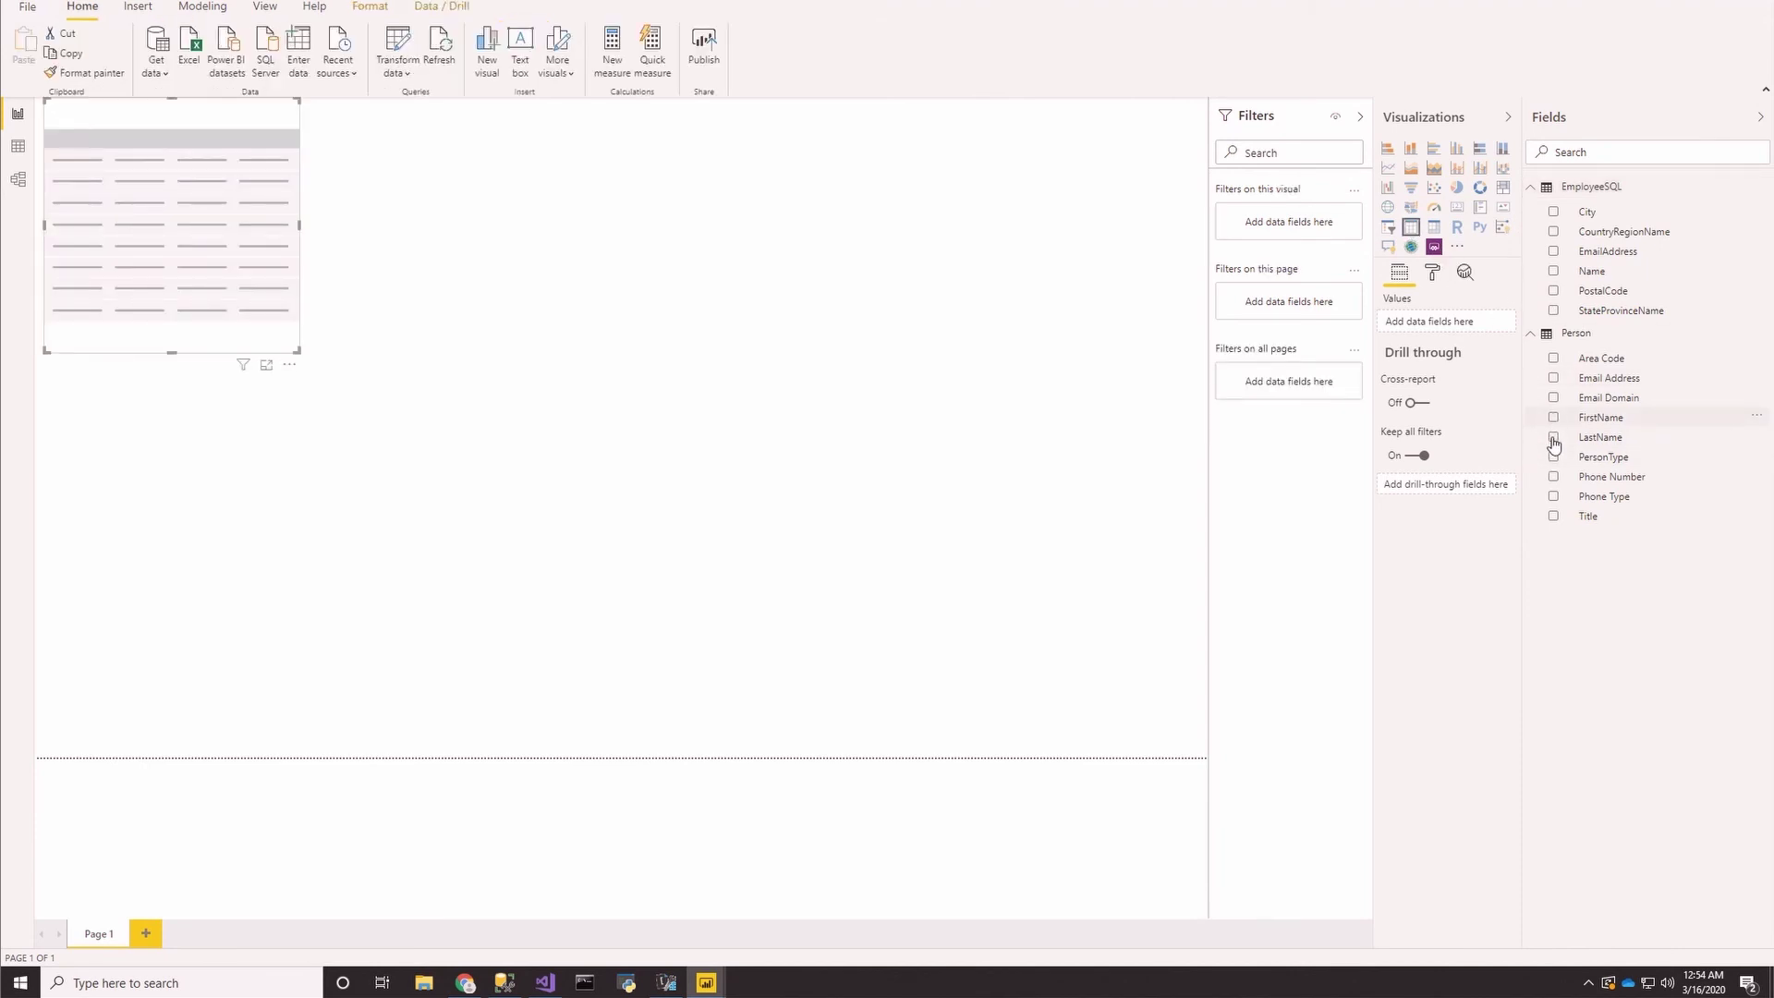
pyautogui.click(1553, 437)
pyautogui.moveTo(634, 448); pyautogui.dragTo(776, 459)
pyautogui.click(779, 459)
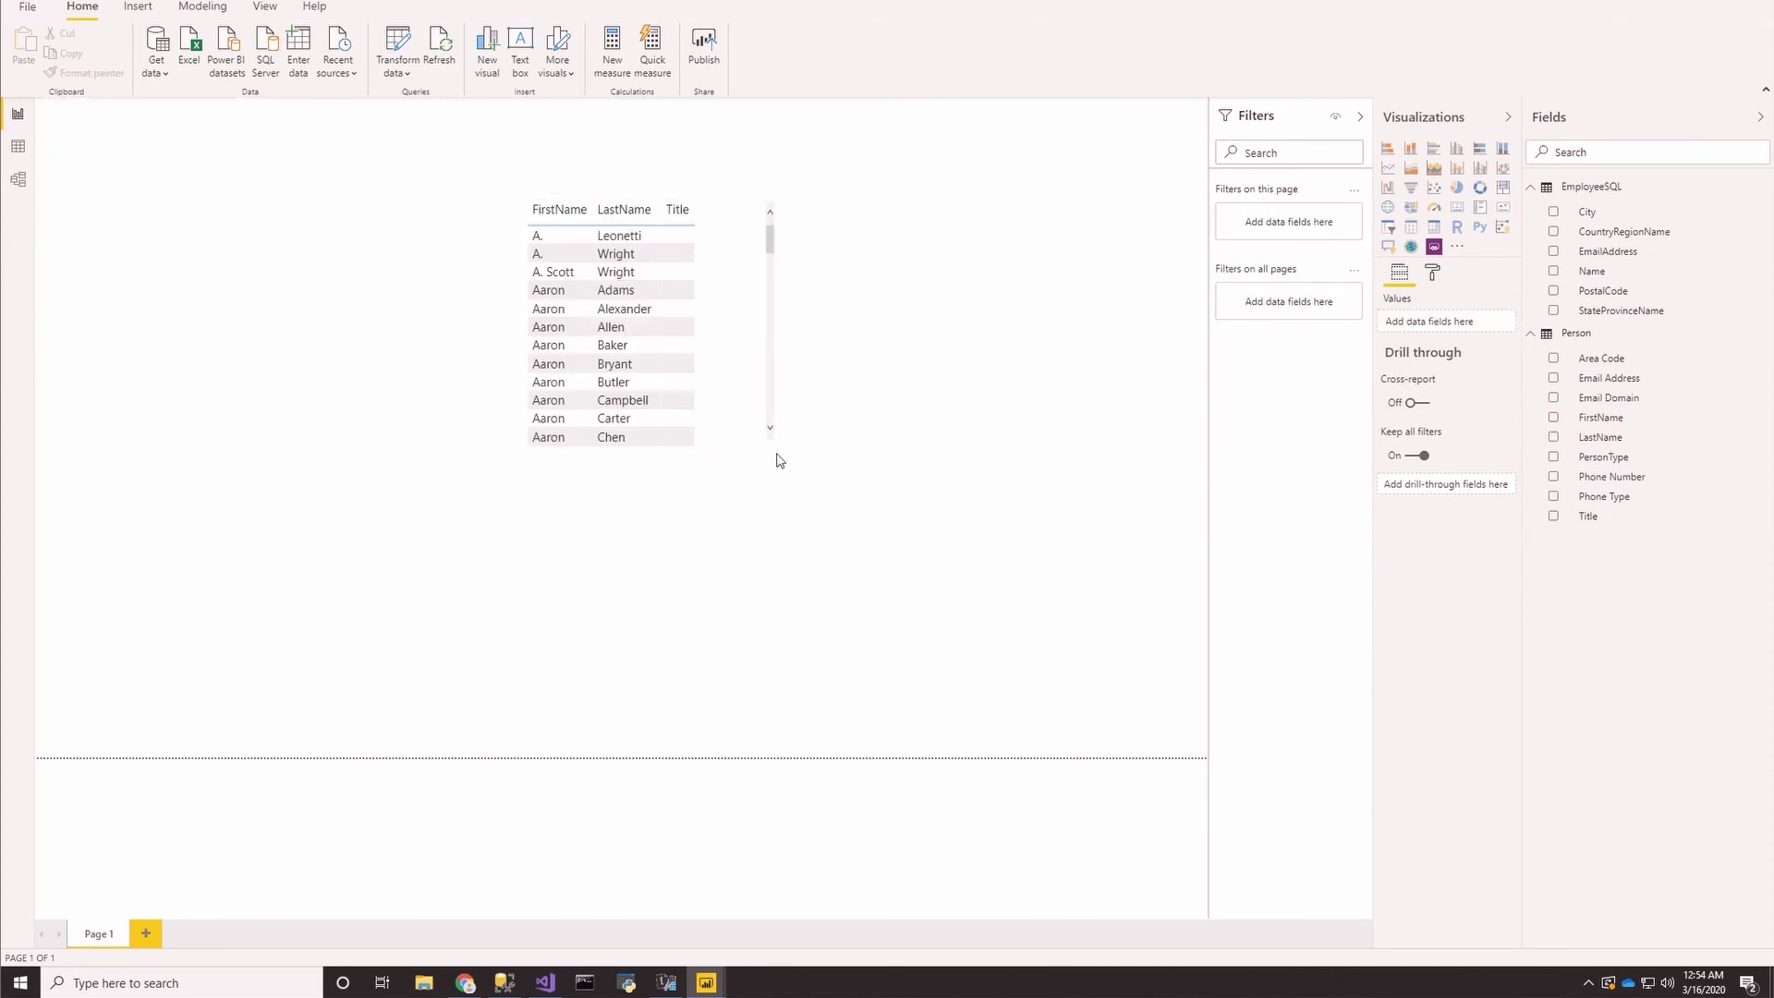
# Step: Widen the table visual by extending its left edge and look through its rows
pyautogui.click(525, 334)
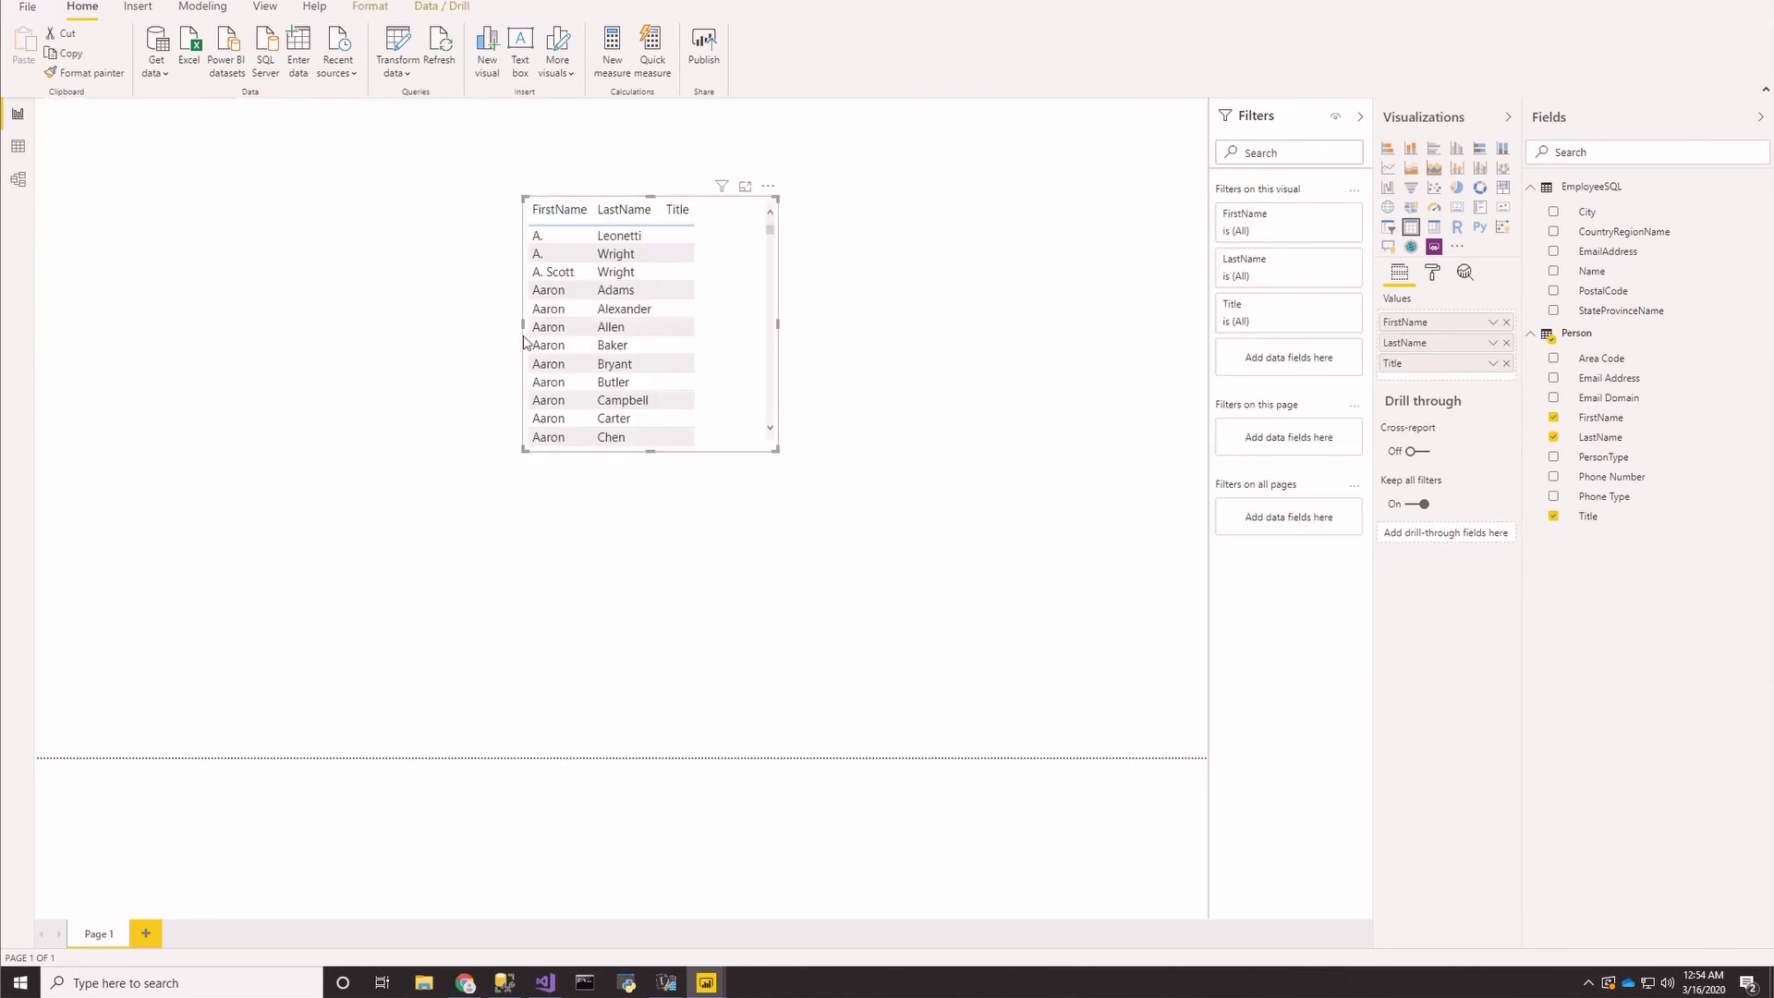
pyautogui.moveTo(522, 334); pyautogui.dragTo(295, 327)
pyautogui.scroll(-15, 531, 319)
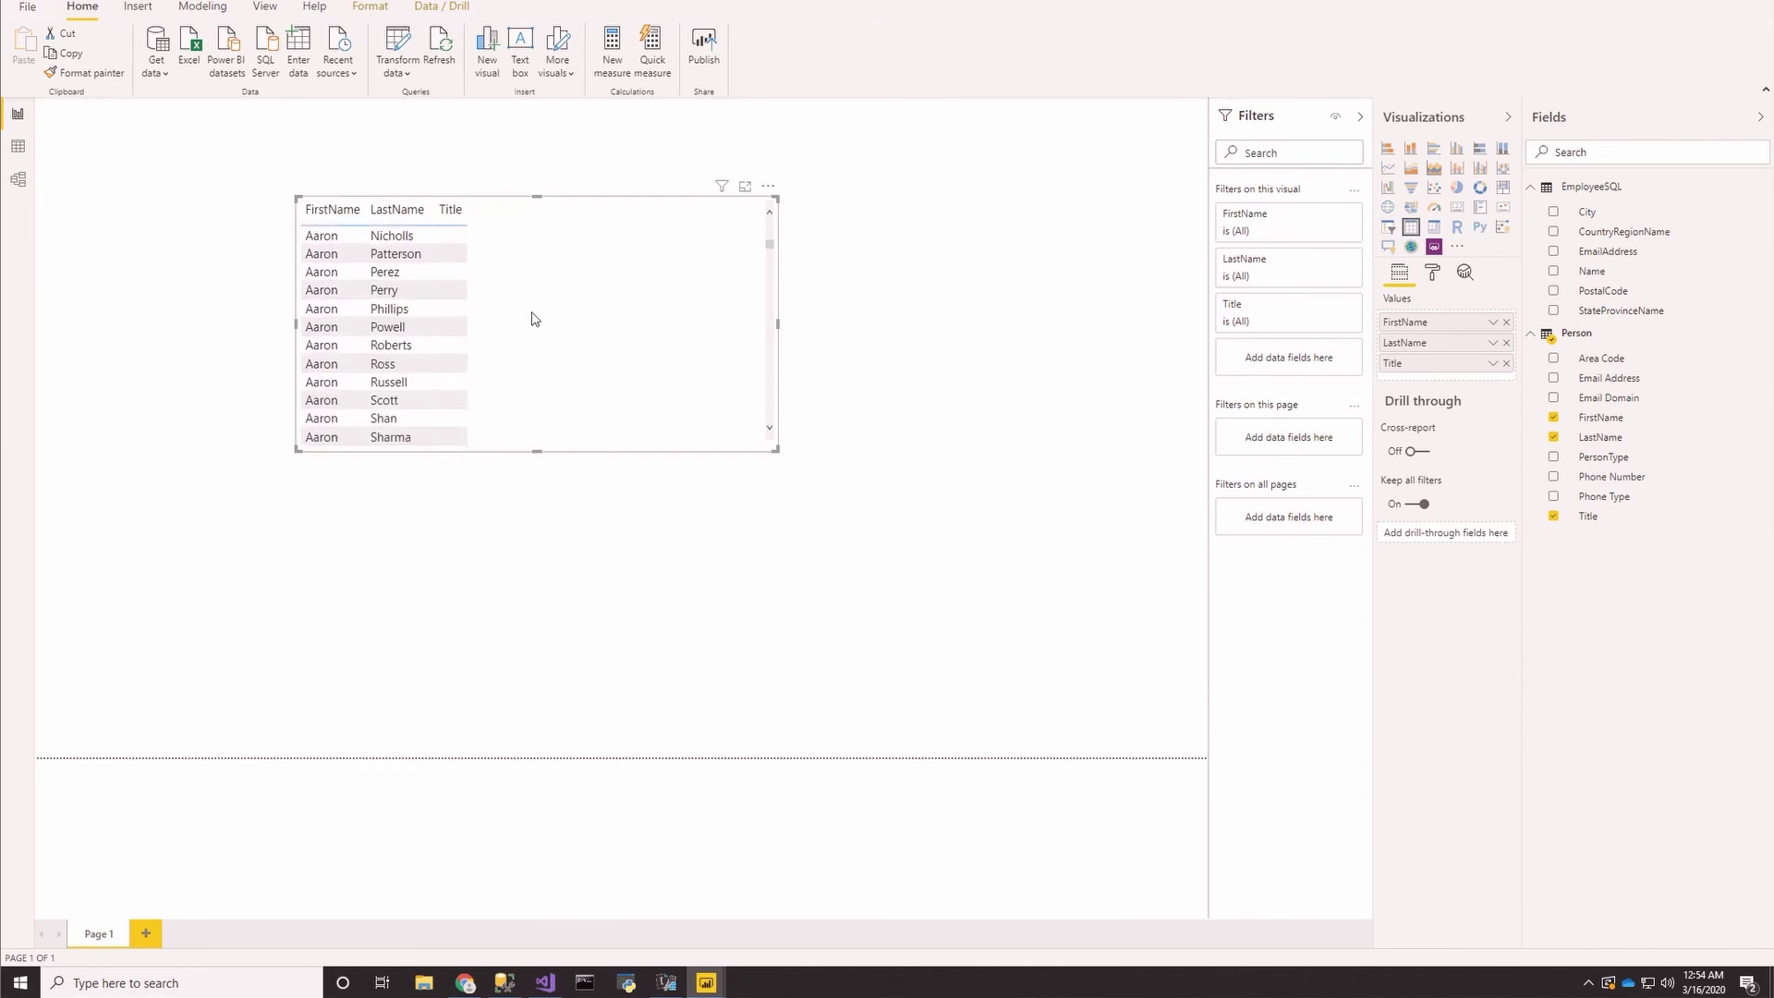
pyautogui.click(335, 177)
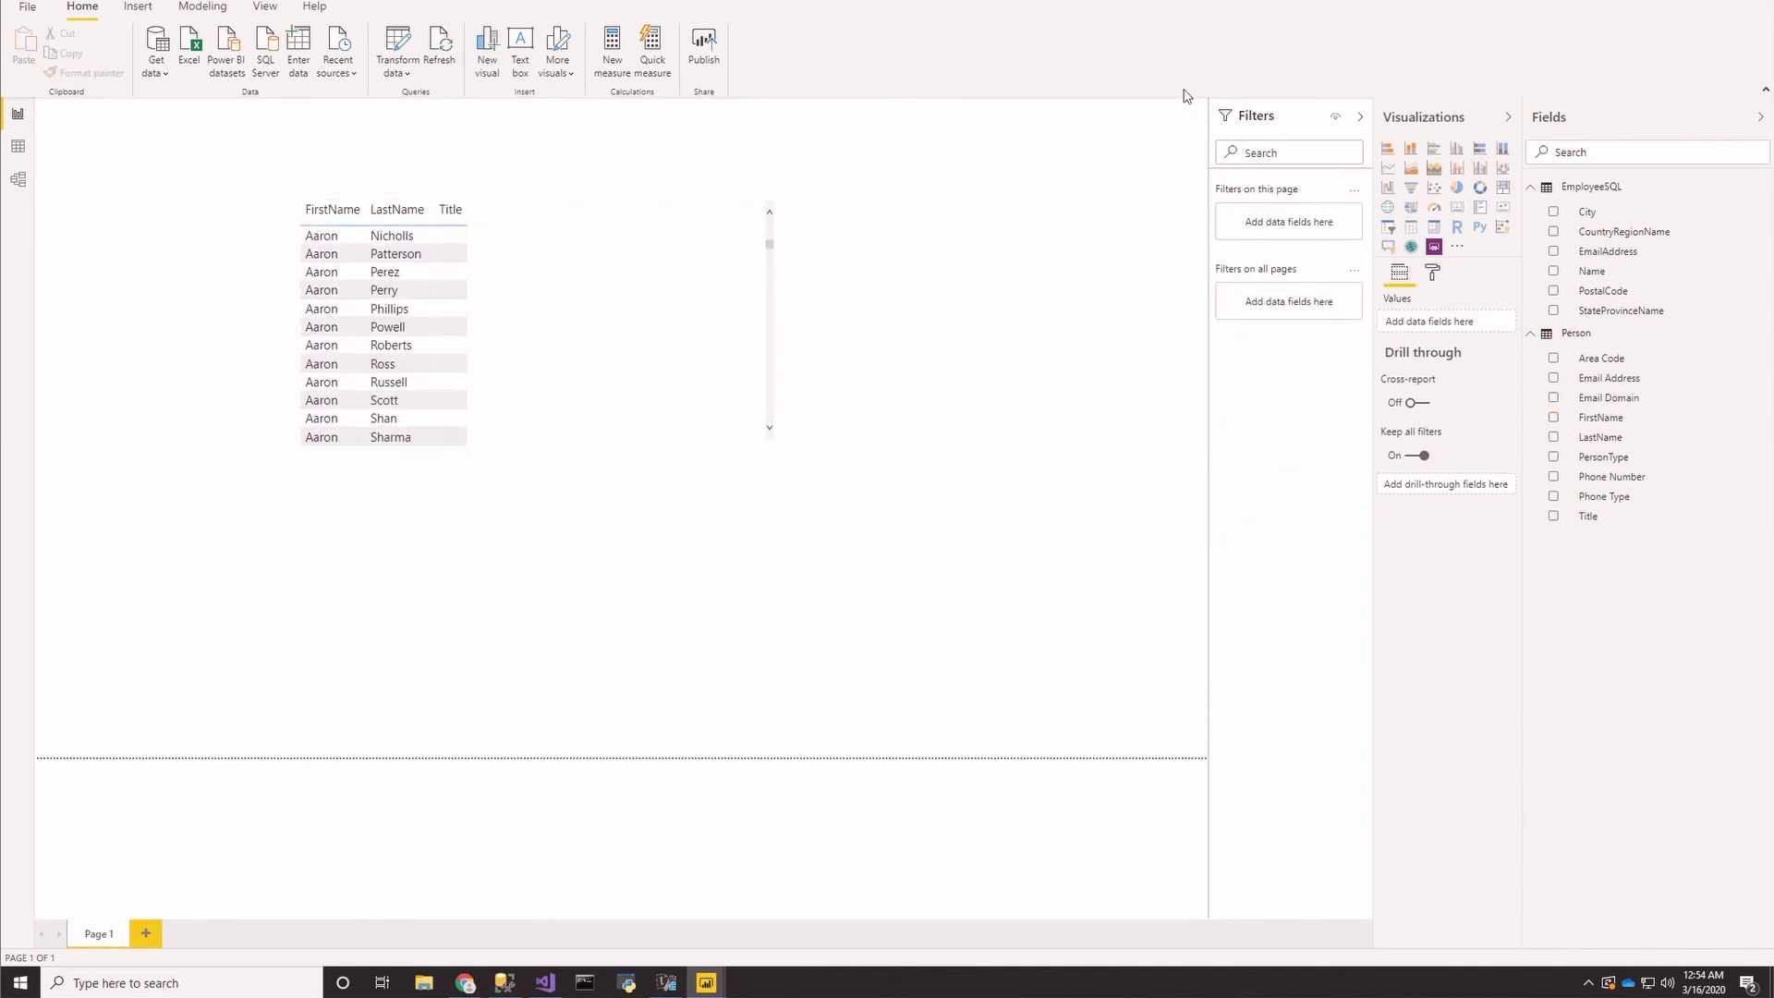